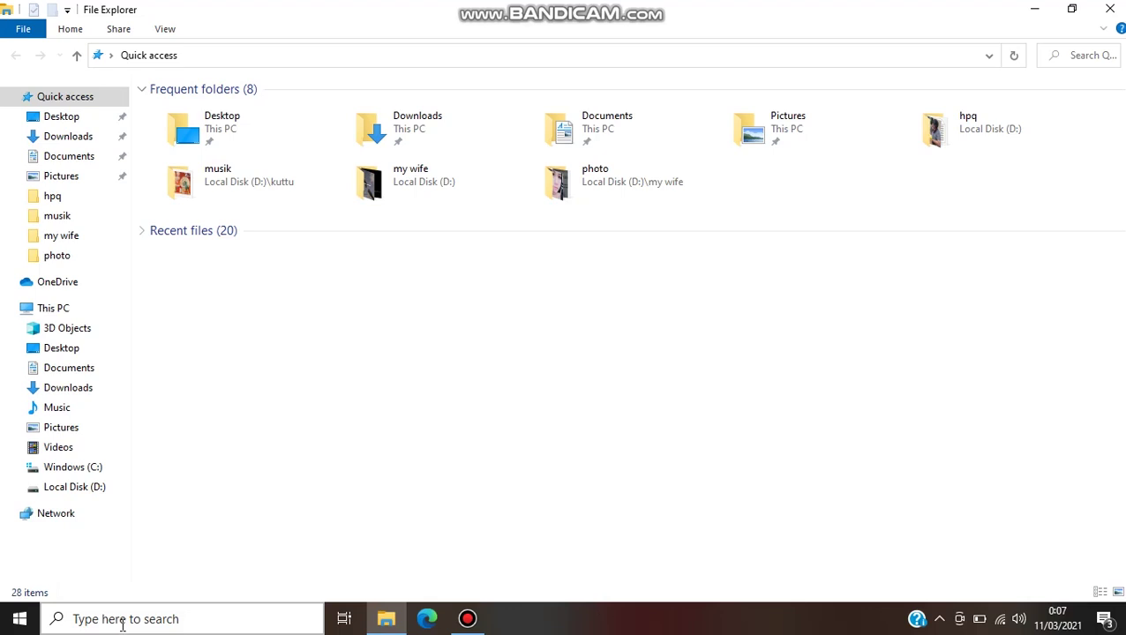
# - Open the Turn Windows features on or off dialog through Control Panel's Programs and Features page
pyautogui.click(123, 622)
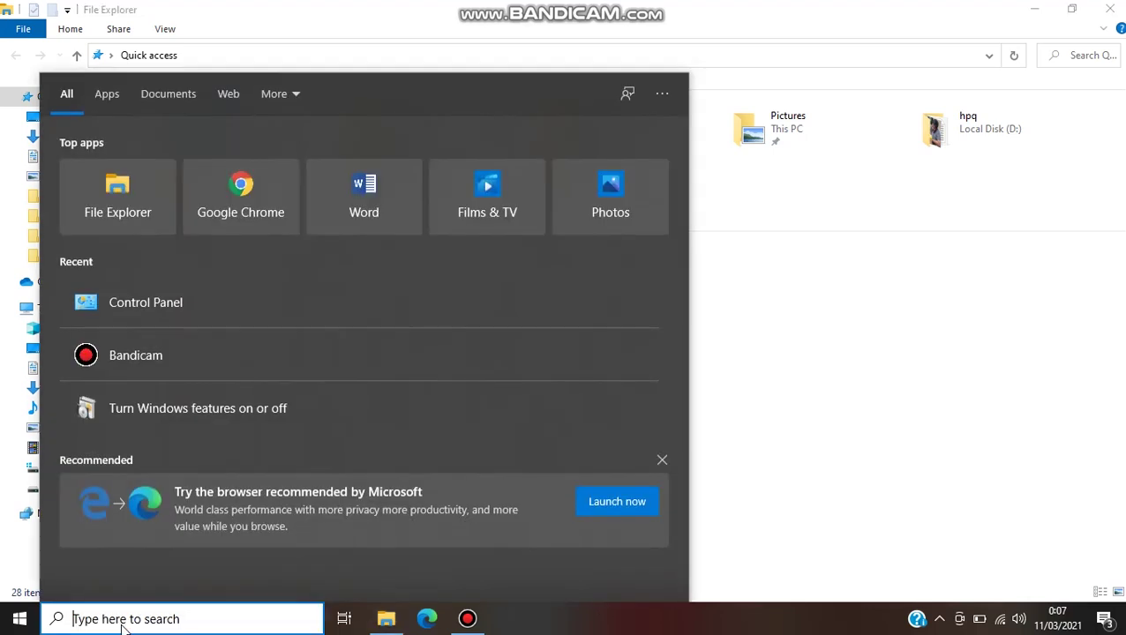
pyautogui.write('contro')
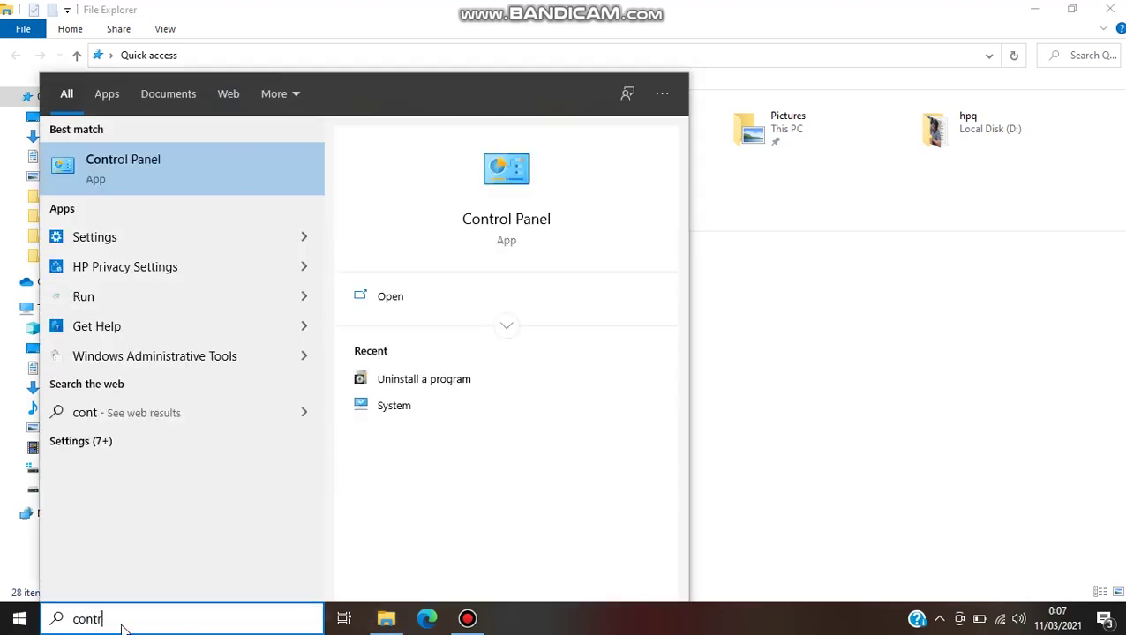
pyautogui.click(184, 179)
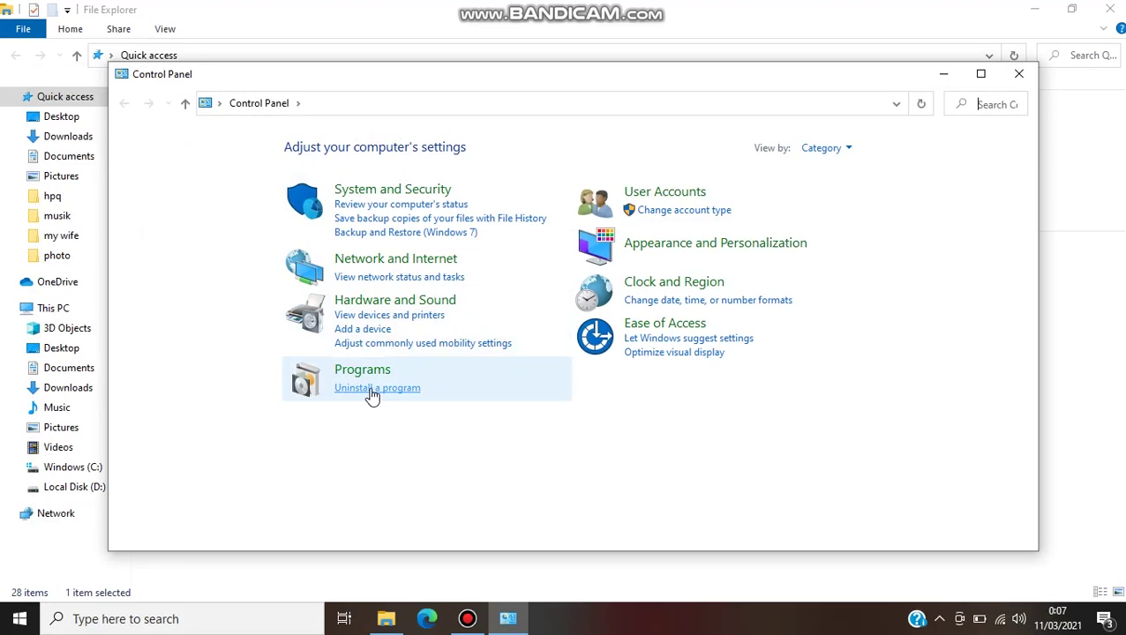
pyautogui.click(372, 392)
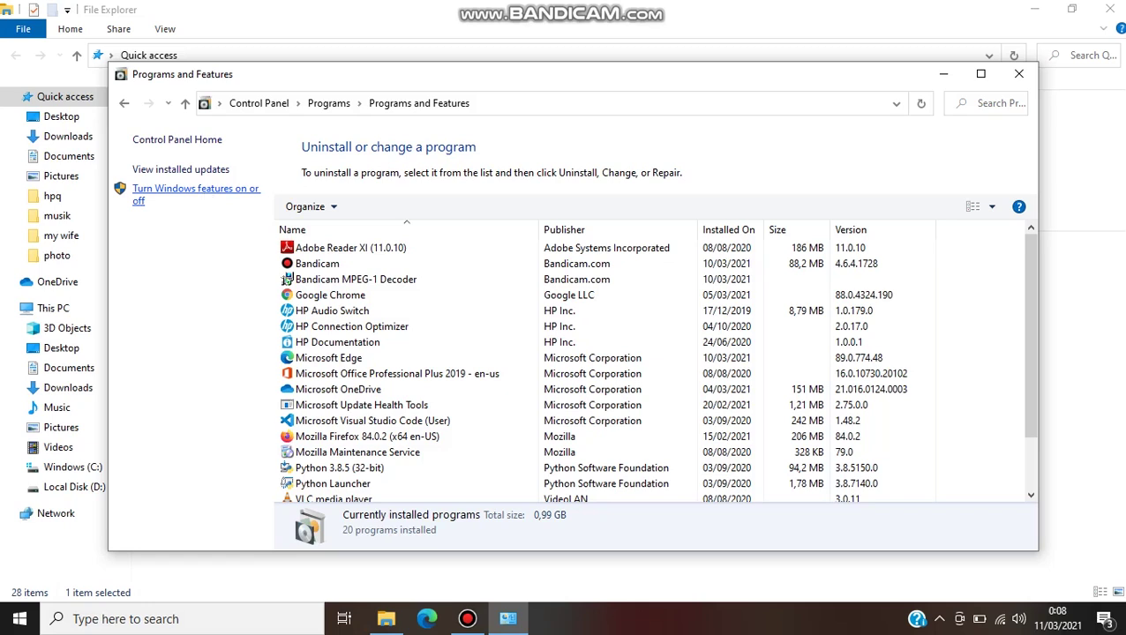
pyautogui.click(189, 189)
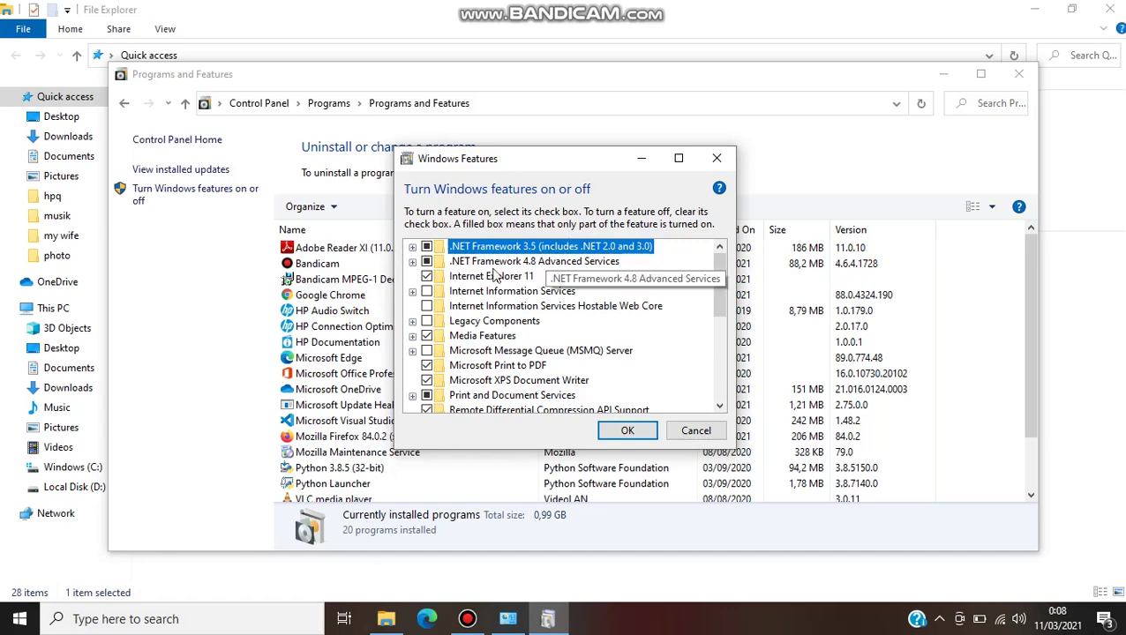
# - Check the .NET Framework 3.5 setting in Windows Features, then close that dialog and Programs and Features
pyautogui.click(428, 247)
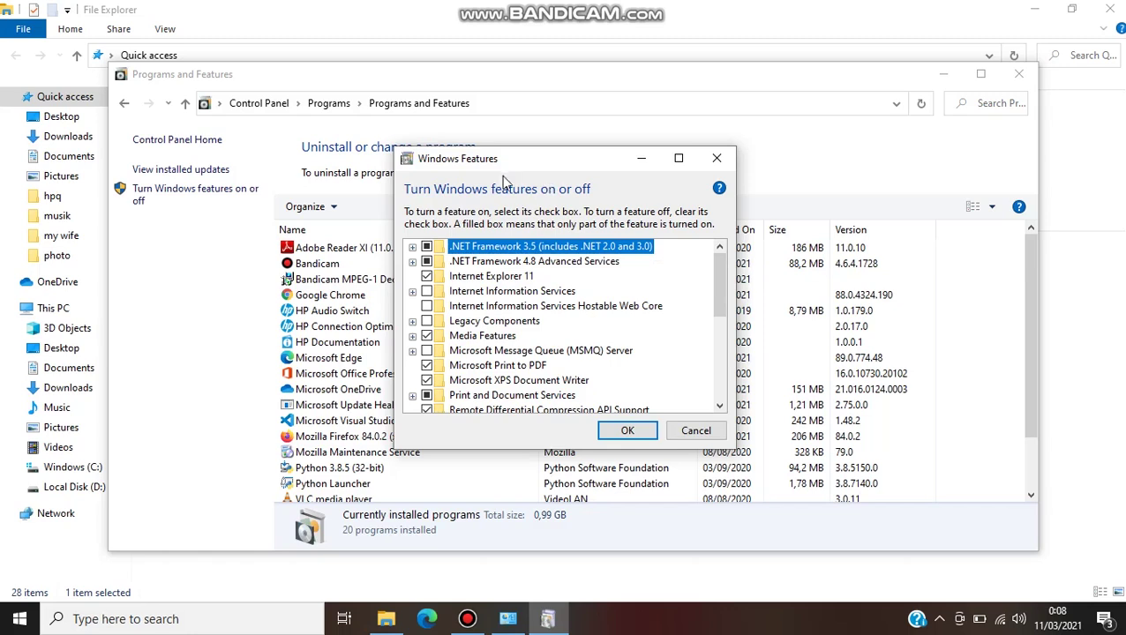
pyautogui.click(717, 157)
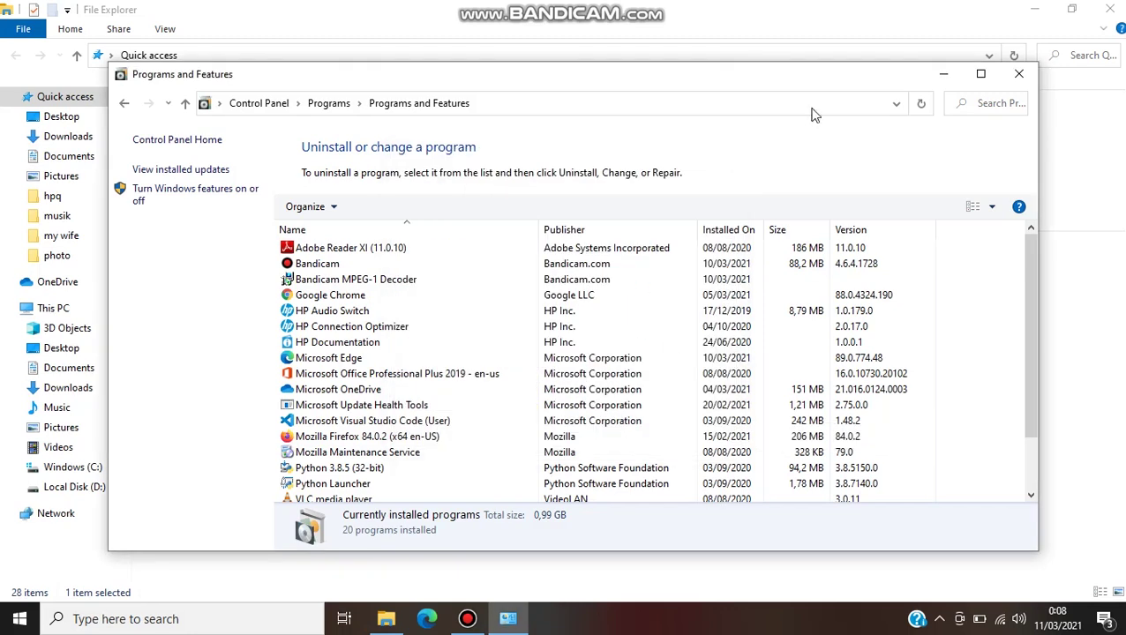
pyautogui.click(1021, 76)
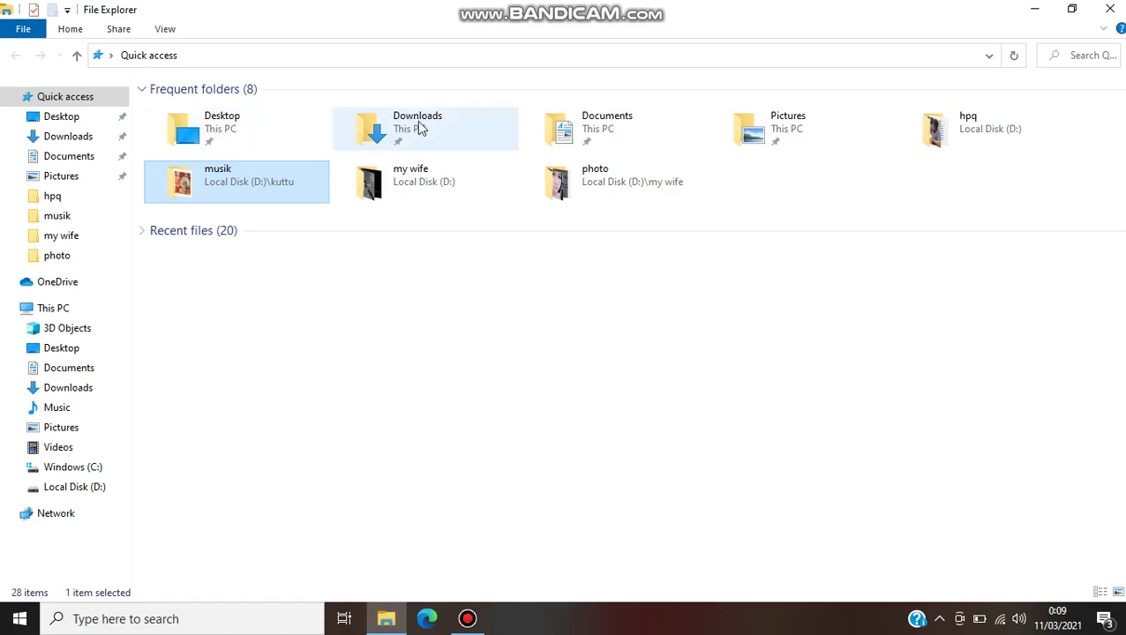
# - Open the inner ArcGIS 10.3 folder inside the ArcGIS 10.3 folder in Downloads
pyautogui.click(381, 126)
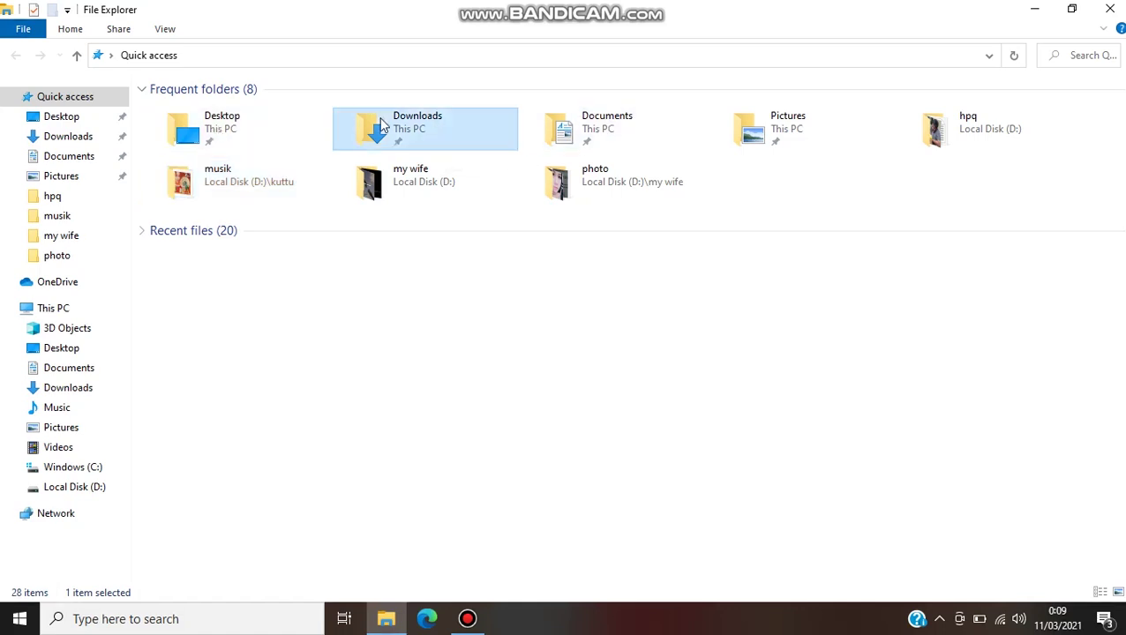
pyautogui.doubleClick(382, 126)
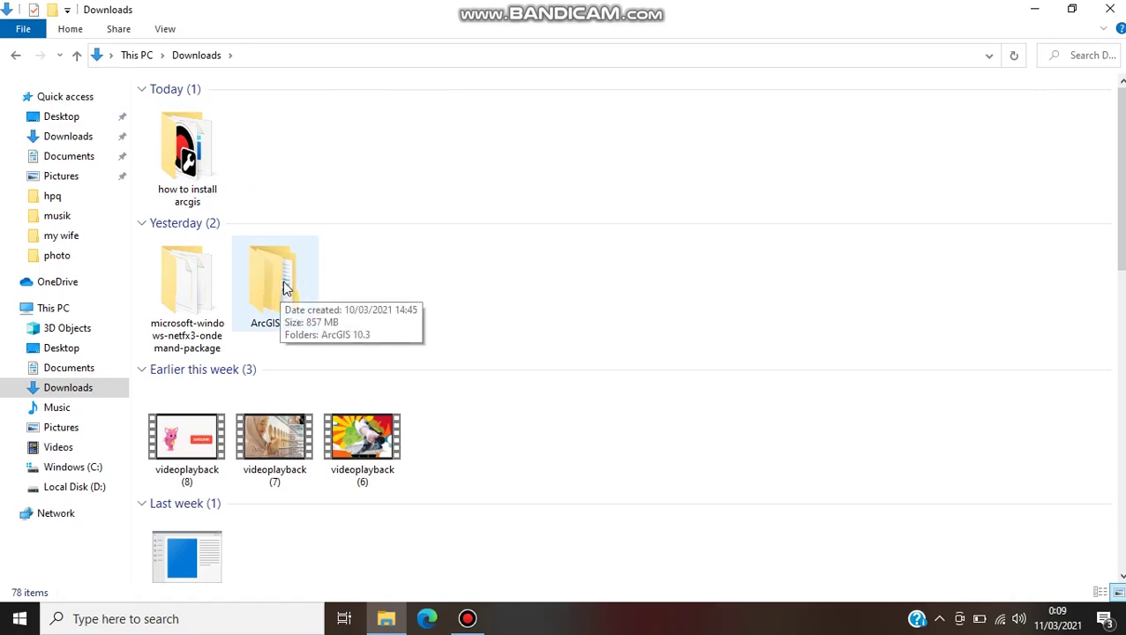
pyautogui.doubleClick(270, 293)
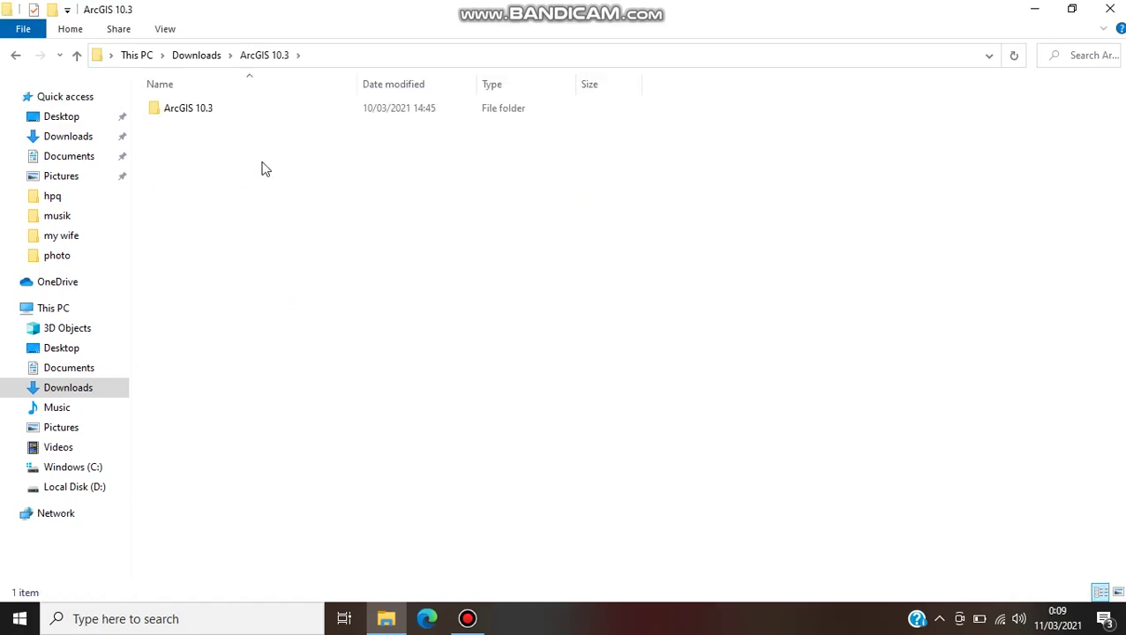
pyautogui.click(287, 110)
pyautogui.doubleClick(286, 111)
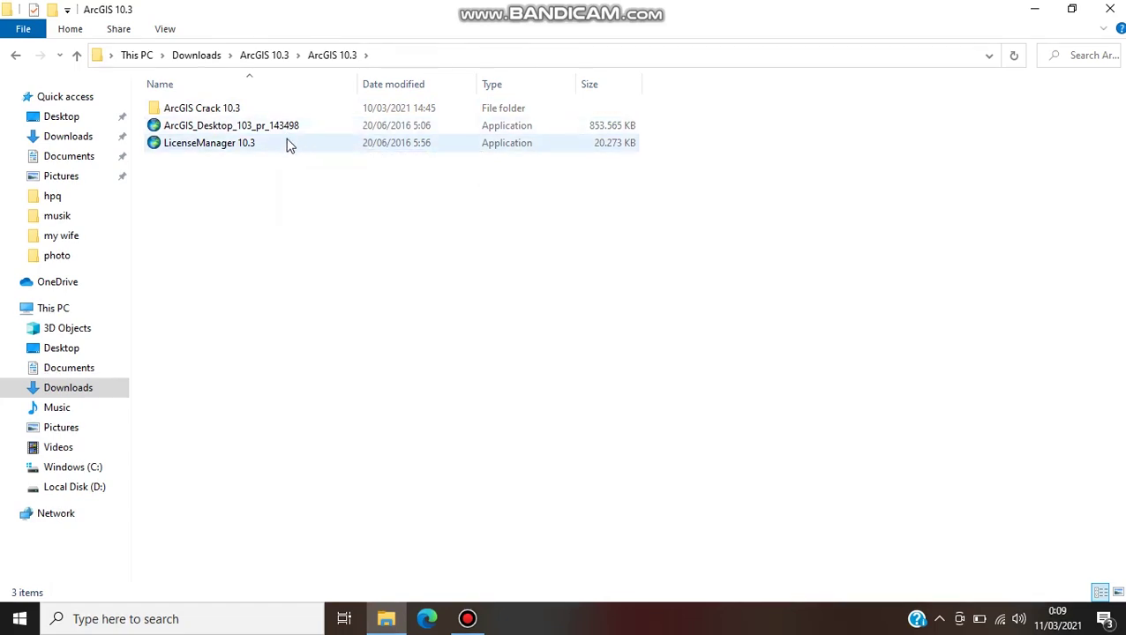
# - Run LicenseManager 10.3, extract its files to the default ArcGIS 10.3_Prerelease folder and launch the setup program
pyautogui.click(283, 146)
pyautogui.doubleClick(283, 146)
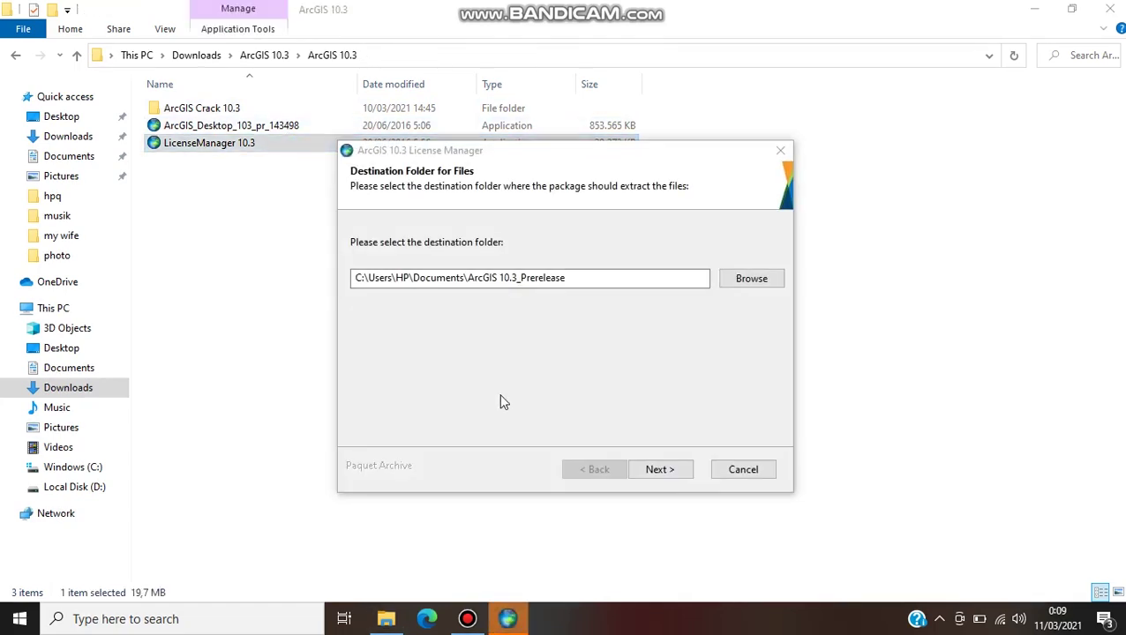
pyautogui.click(675, 469)
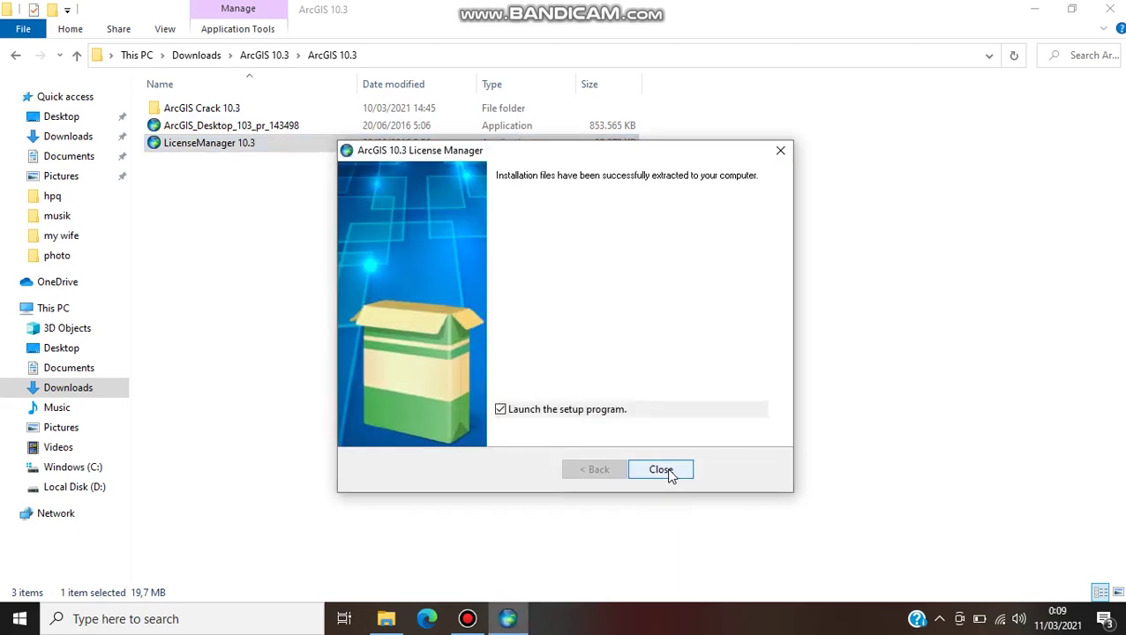
pyautogui.click(668, 473)
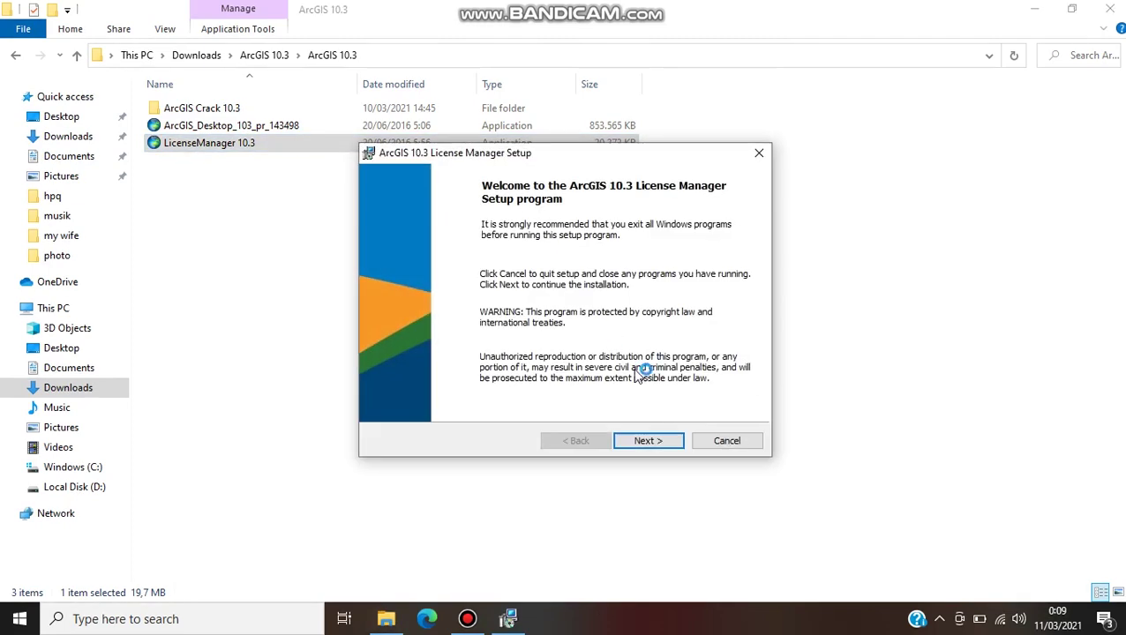
# - Install ArcGIS 10.3 License Manager with the default settings, accepting the license agreement, and finish the setup
pyautogui.click(650, 443)
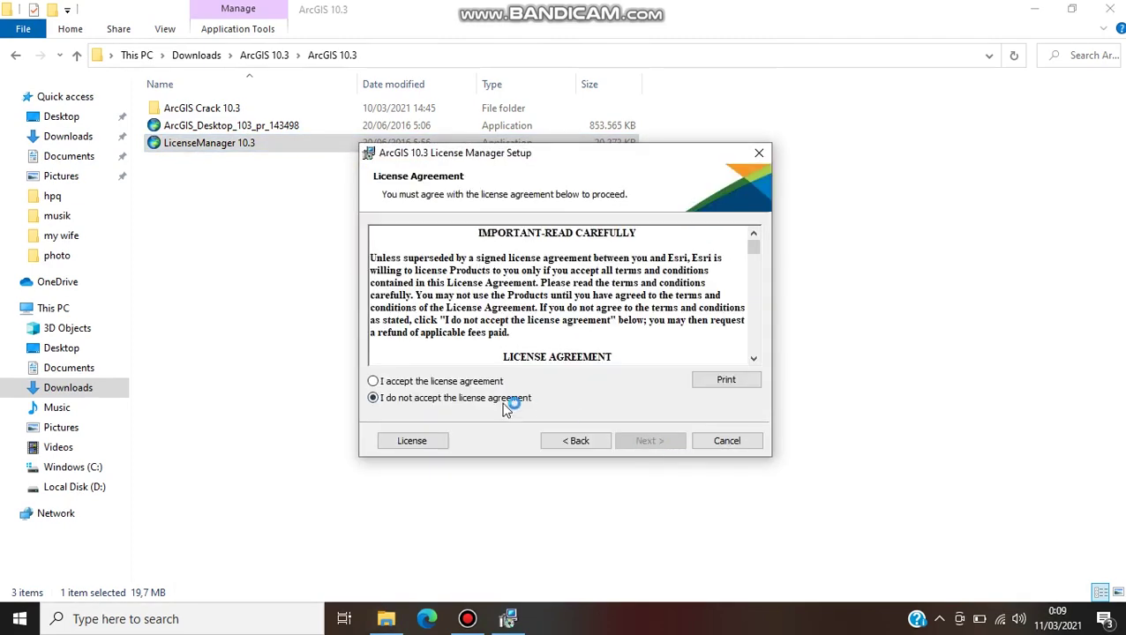
pyautogui.click(415, 381)
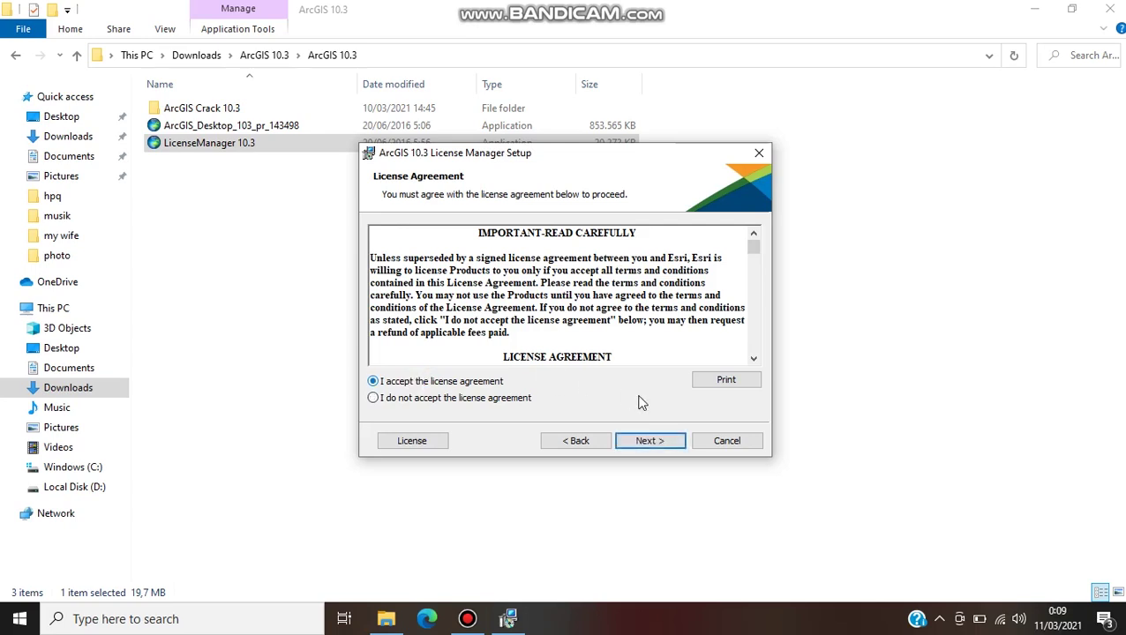
pyautogui.click(648, 441)
pyautogui.click(648, 441)
pyautogui.click(647, 440)
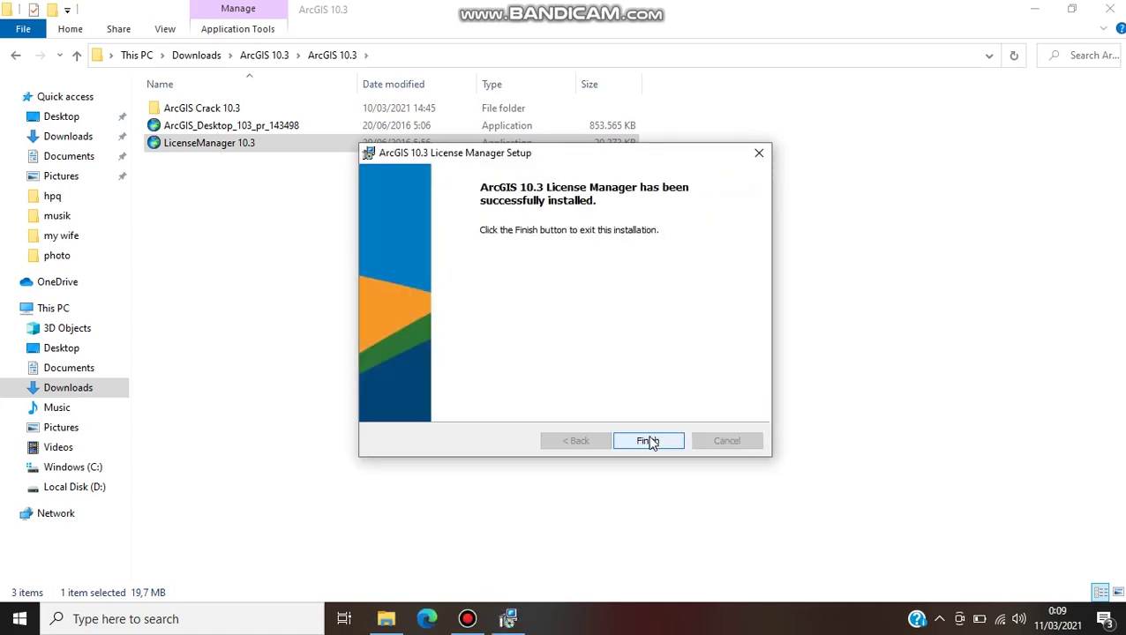
pyautogui.click(650, 442)
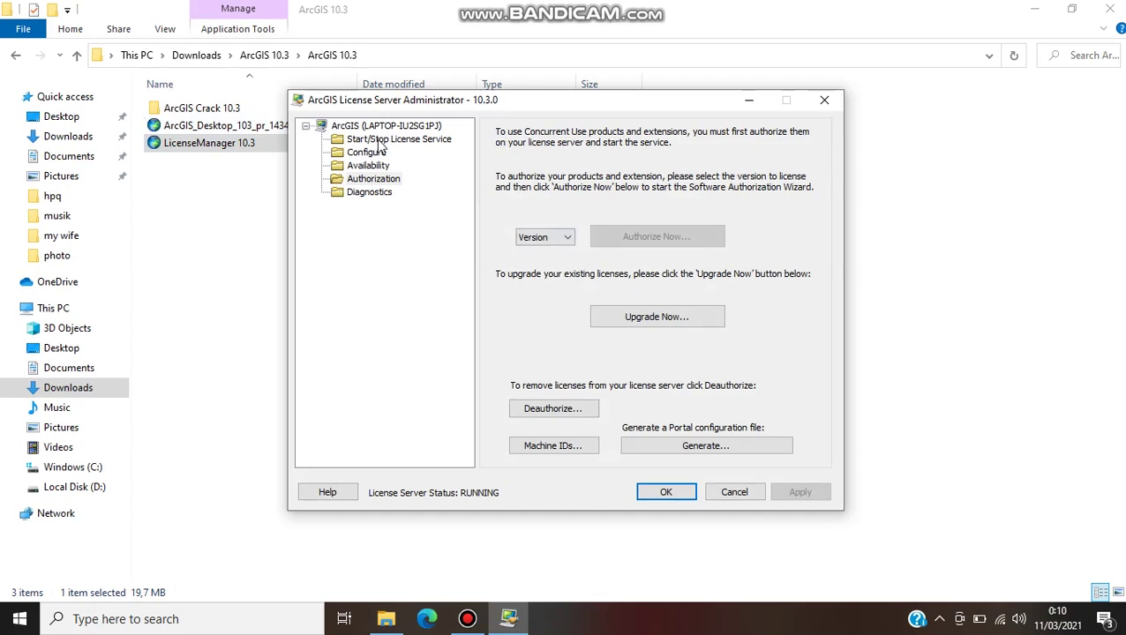
# - Stop the license service in ArcGIS License Server Administrator and close it with OK
pyautogui.click(379, 141)
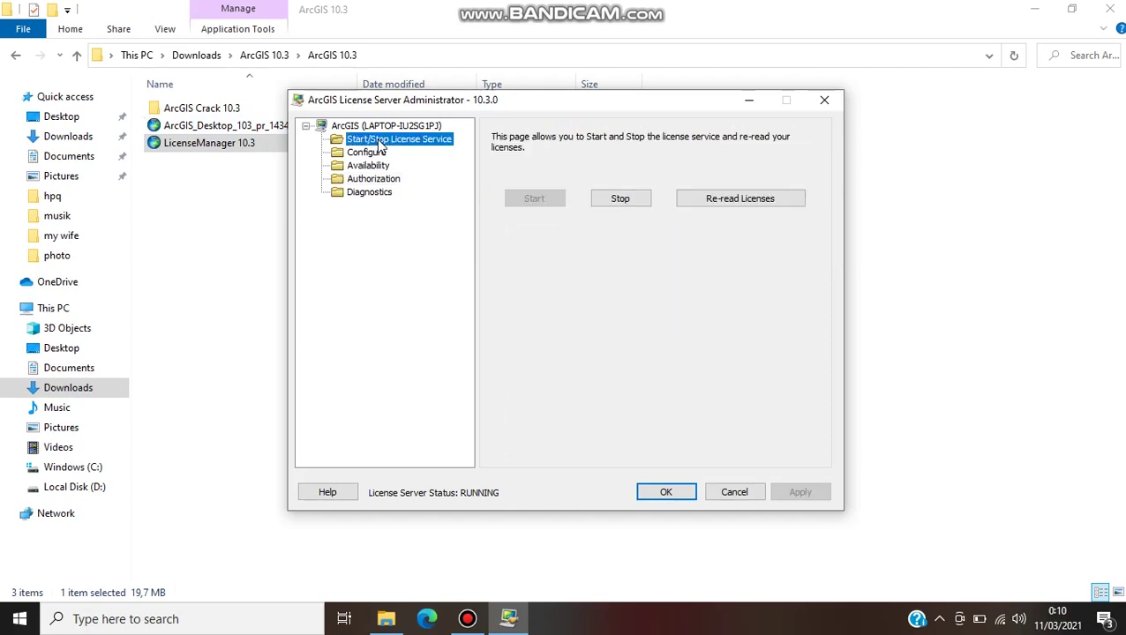
pyautogui.click(620, 199)
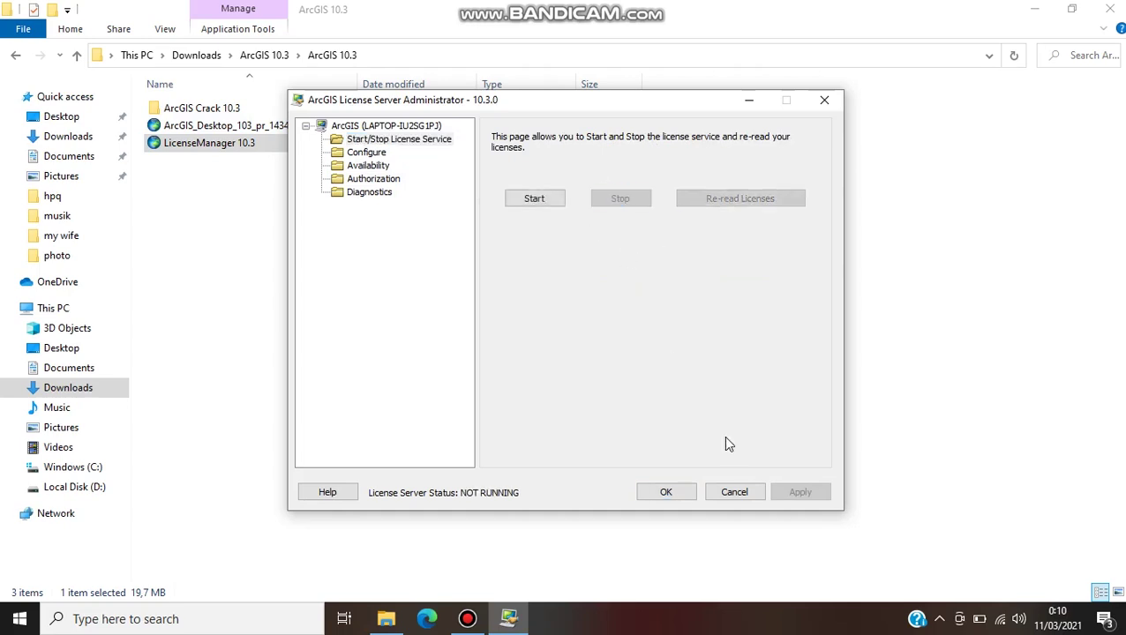
pyautogui.click(666, 492)
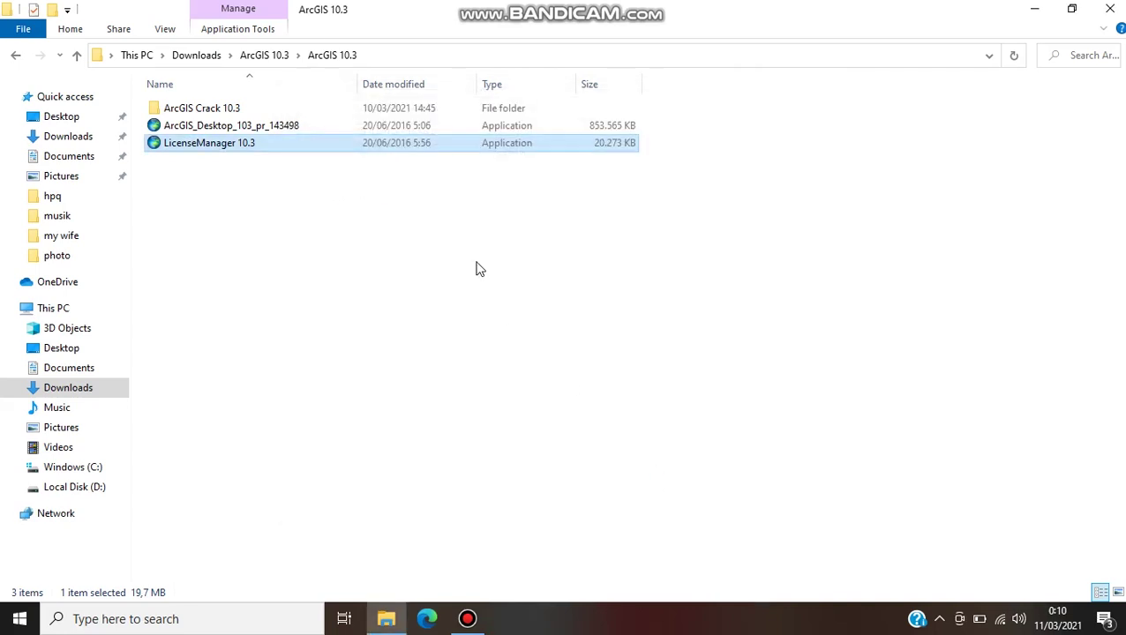
# - Run ArcGIS_Desktop_103_pr_143498, extract its files to the default ArcGIS 10.3_Prerelease folder and launch the setup program
pyautogui.doubleClick(314, 128)
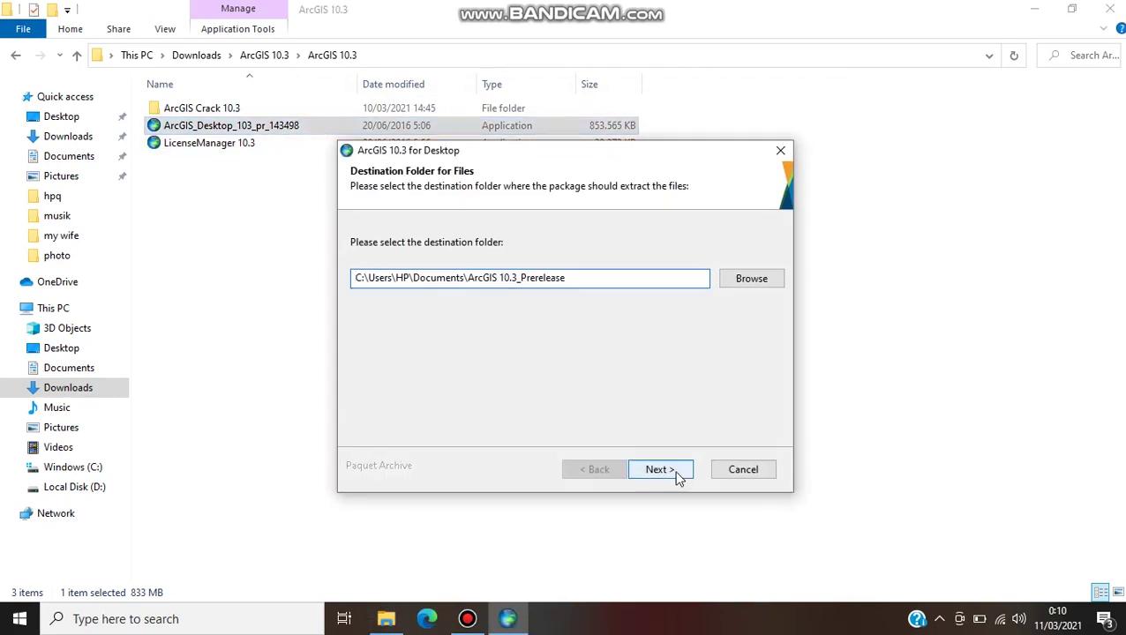
pyautogui.click(660, 469)
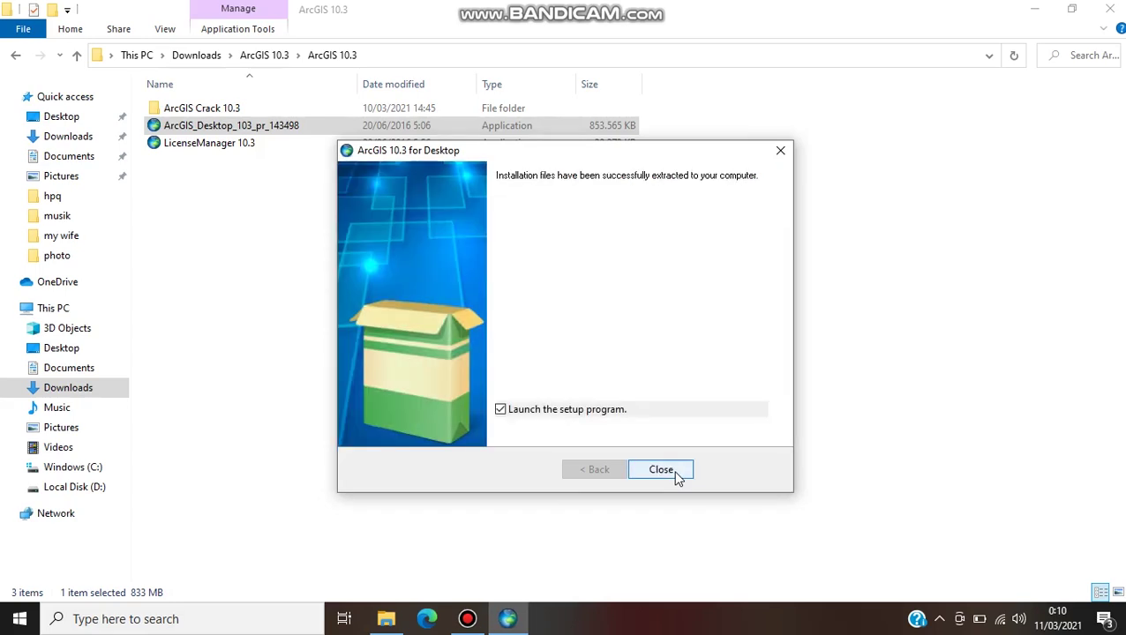
pyautogui.click(675, 477)
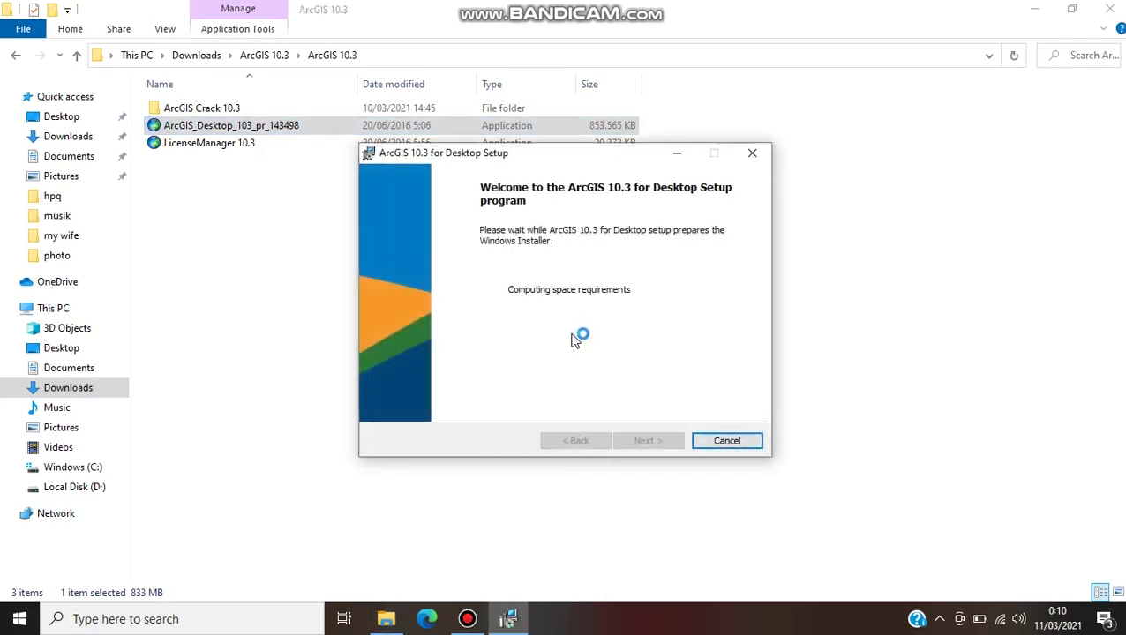
# - Accept the ArcGIS 10.3 for Desktop license agreement and start the installation with default options, keeping C:\Python27\ as the Python folder
pyautogui.click(657, 440)
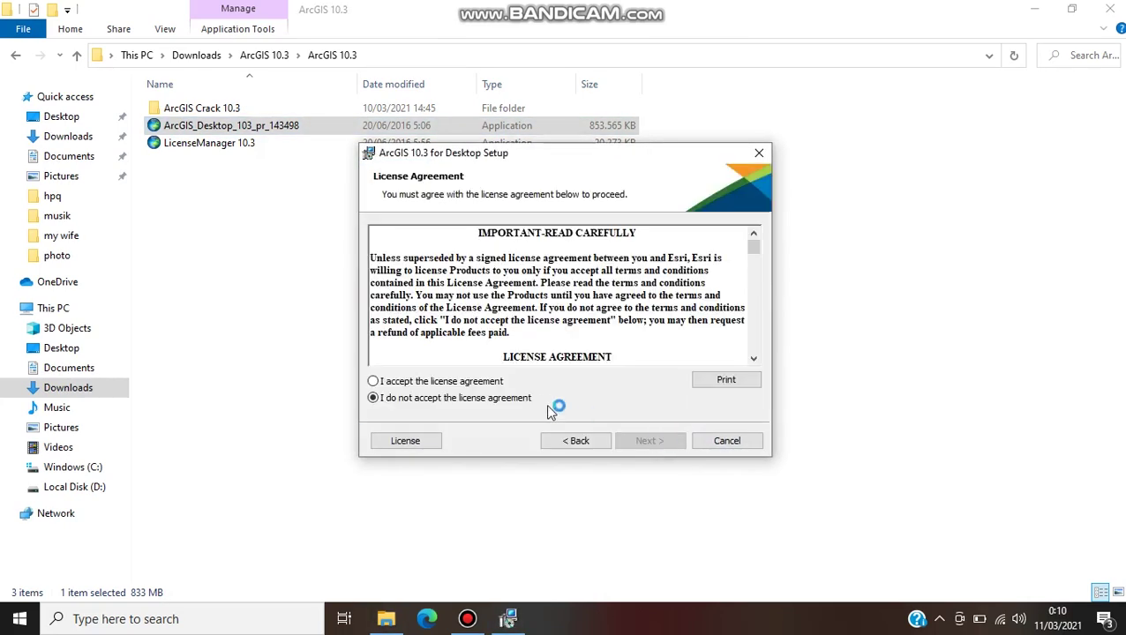
pyautogui.click(436, 382)
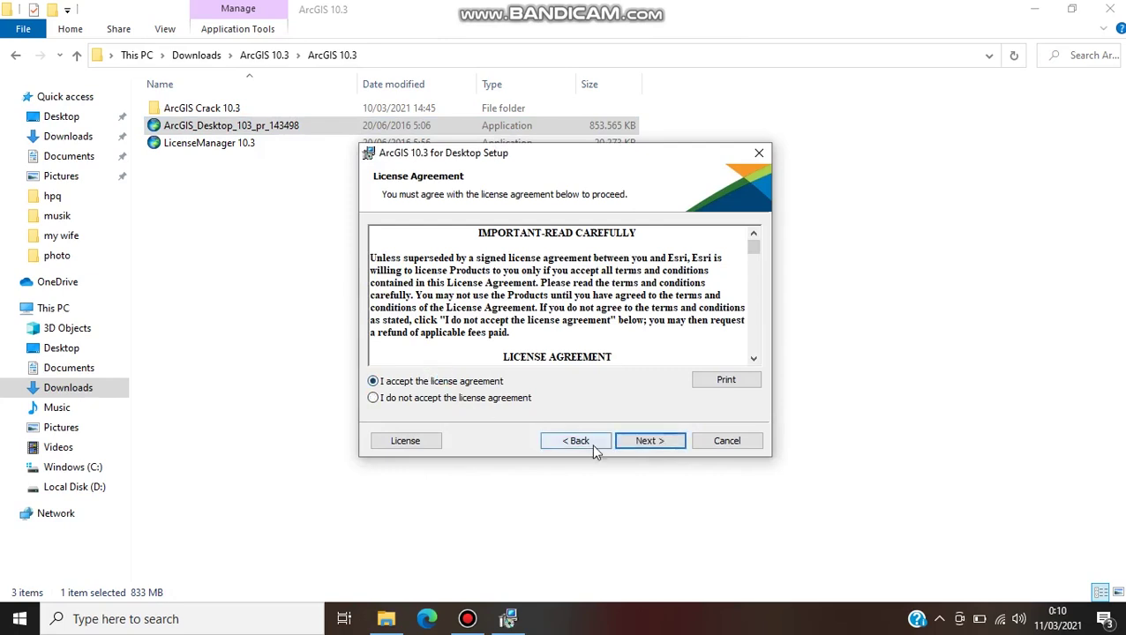
pyautogui.click(646, 443)
pyautogui.click(644, 443)
pyautogui.click(644, 443)
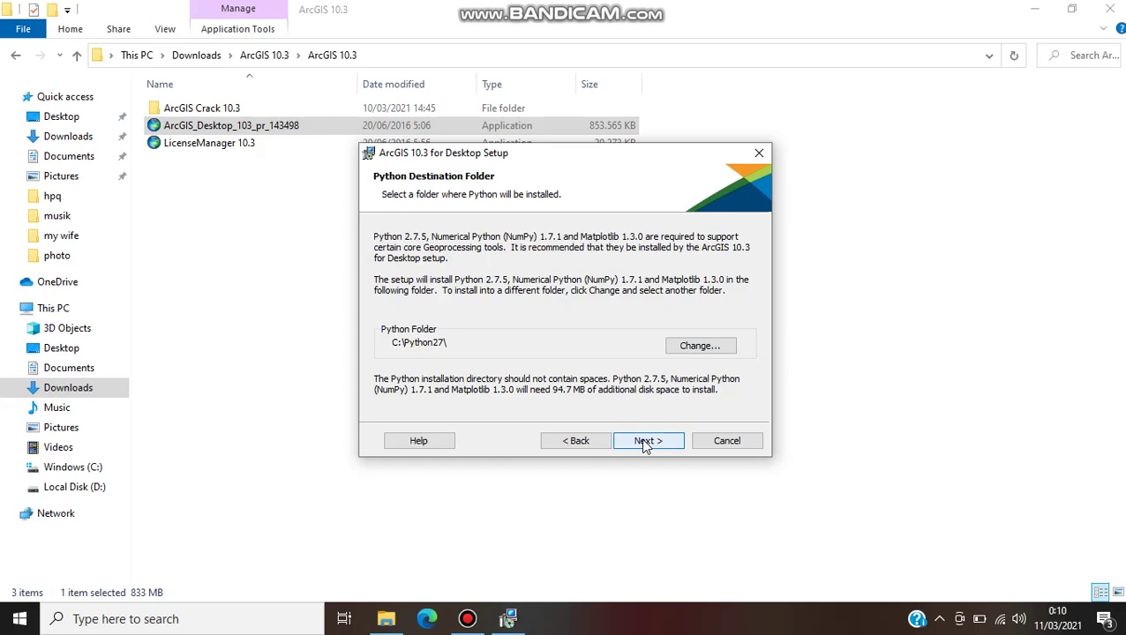
pyautogui.click(645, 441)
pyautogui.click(645, 442)
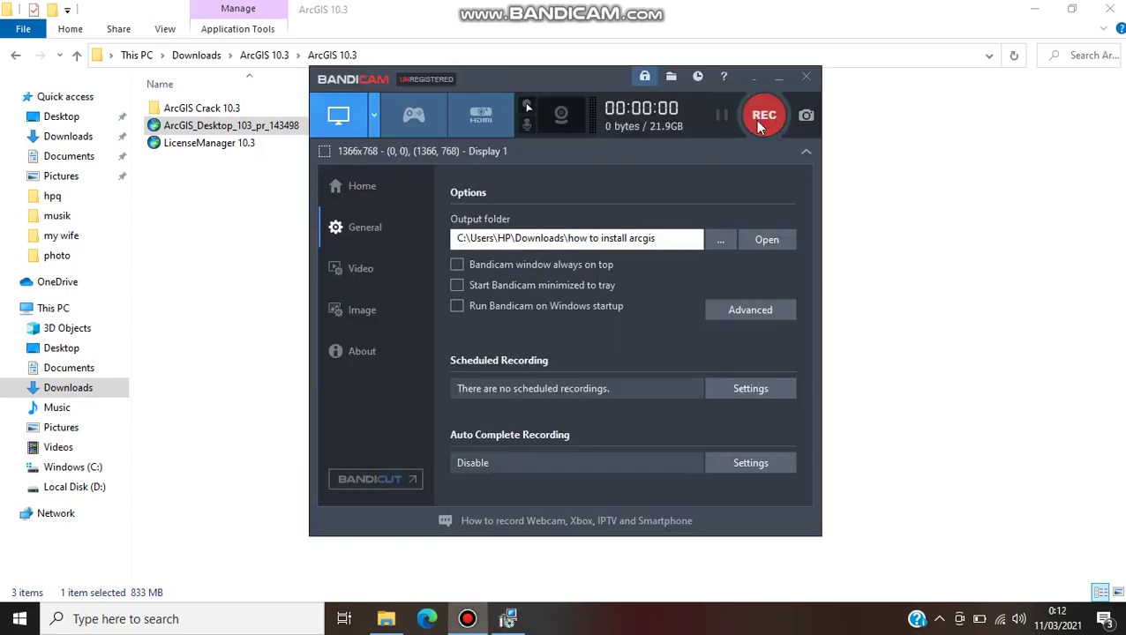
pyautogui.click(781, 82)
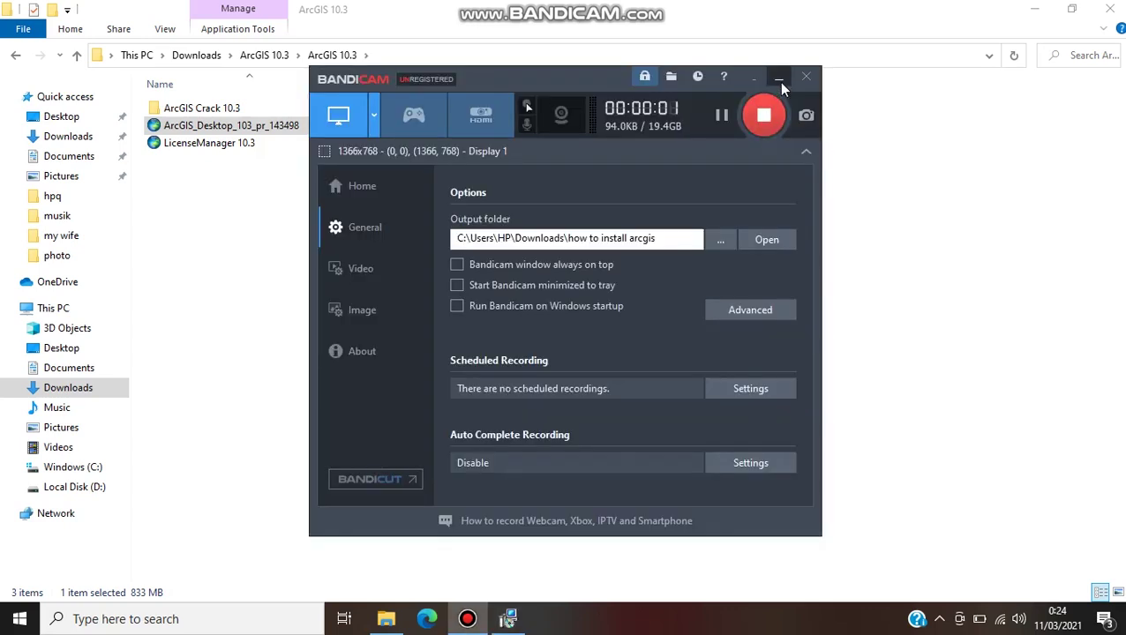
pyautogui.click(779, 80)
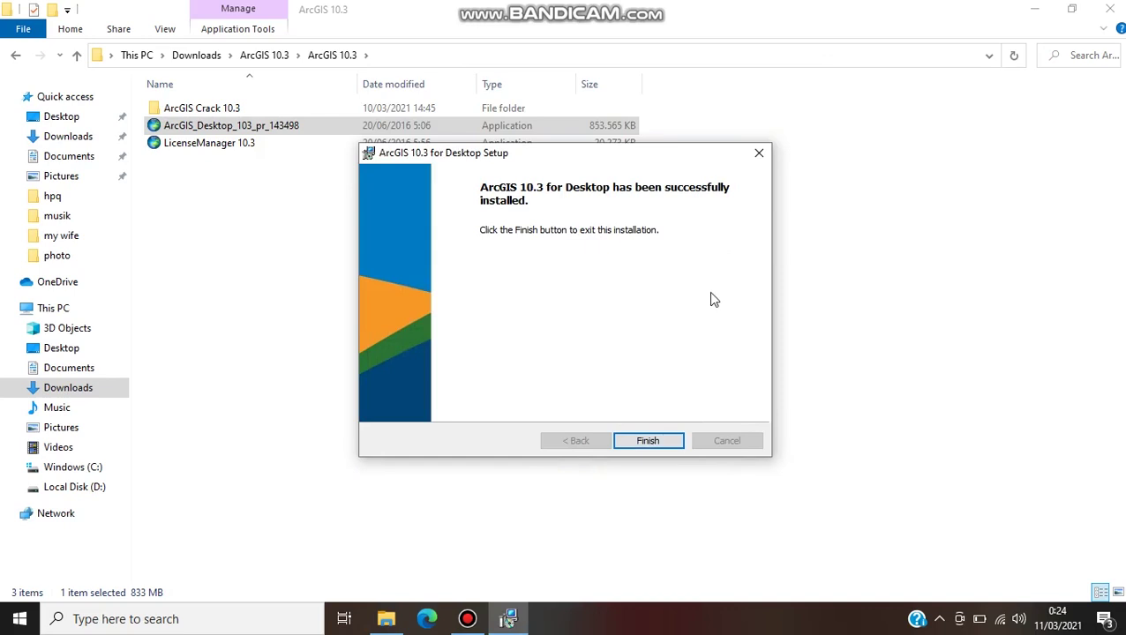
# - Finish the Desktop setup, accept Advanced (ArcInfo) Concurrent Use with the License Manager left undefined, and close ArcGIS Administrator
pyautogui.click(649, 442)
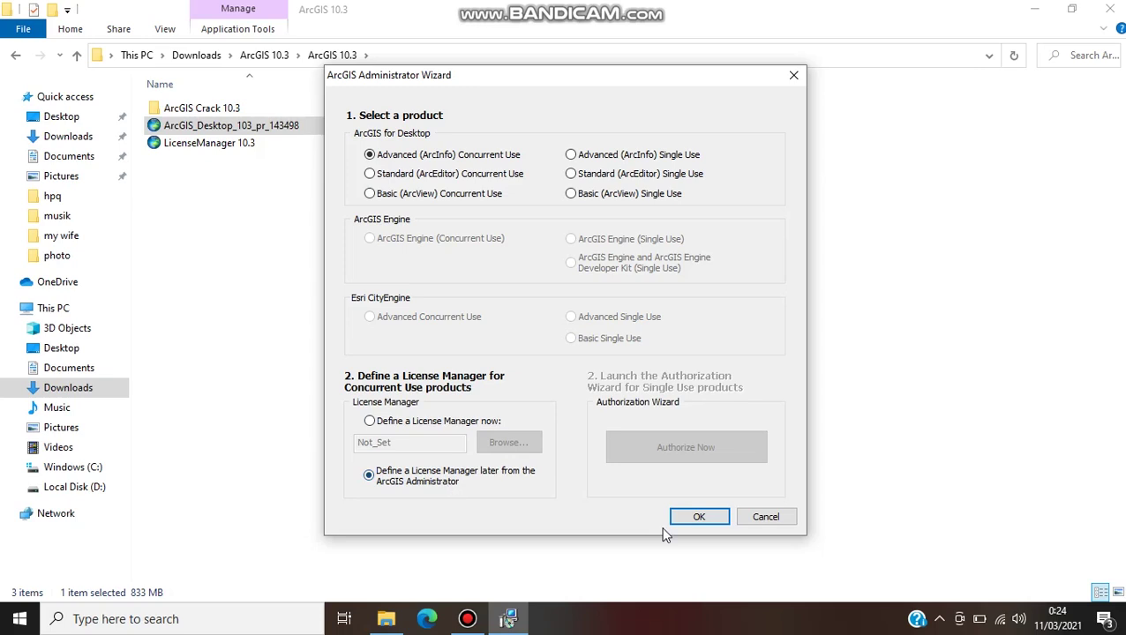
pyautogui.click(693, 519)
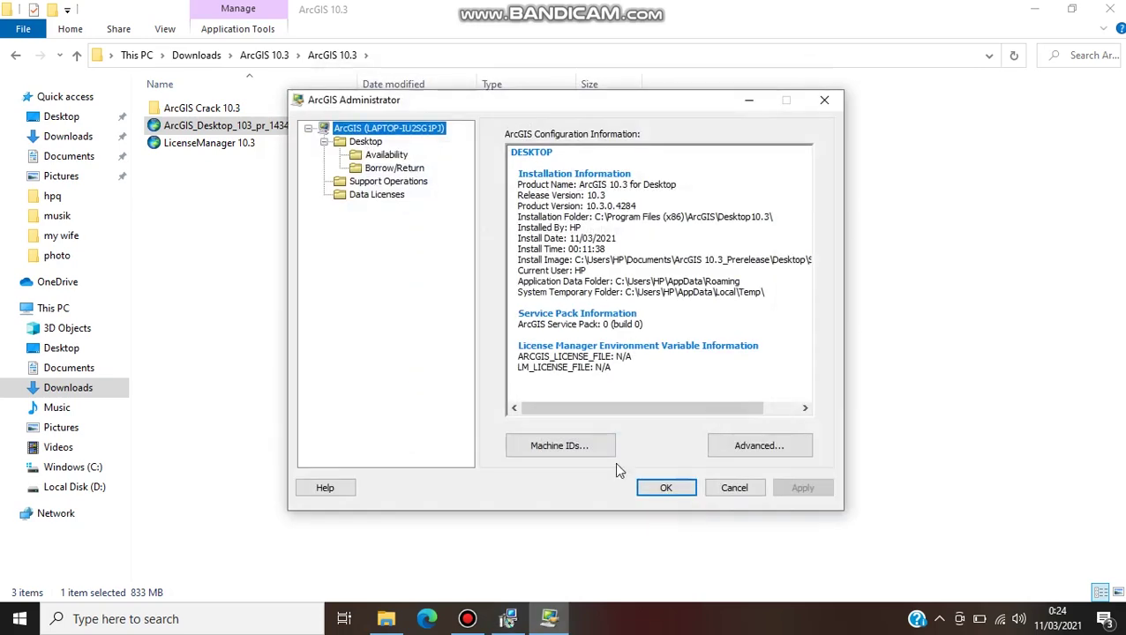
pyautogui.click(666, 488)
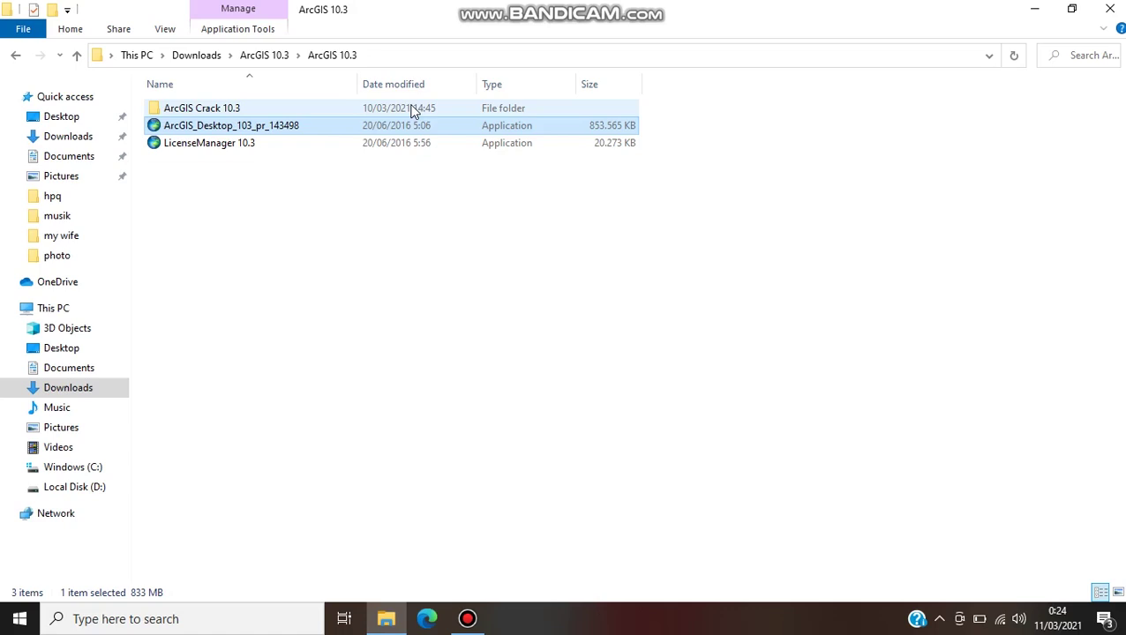
# - Open the service text file in Program Files (x86)\ArcGIS\License10.3\bin inside the package's ArcGIS Crack 10.3 folder
pyautogui.doubleClick(413, 108)
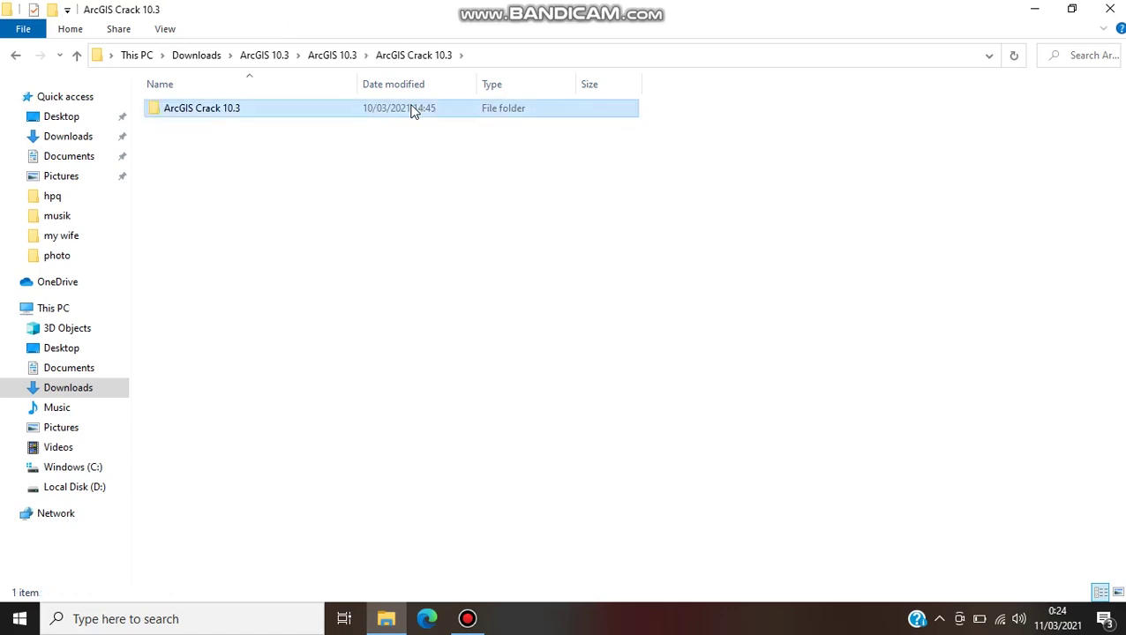
pyautogui.doubleClick(413, 107)
pyautogui.doubleClick(344, 116)
pyautogui.click(347, 118)
pyautogui.doubleClick(345, 115)
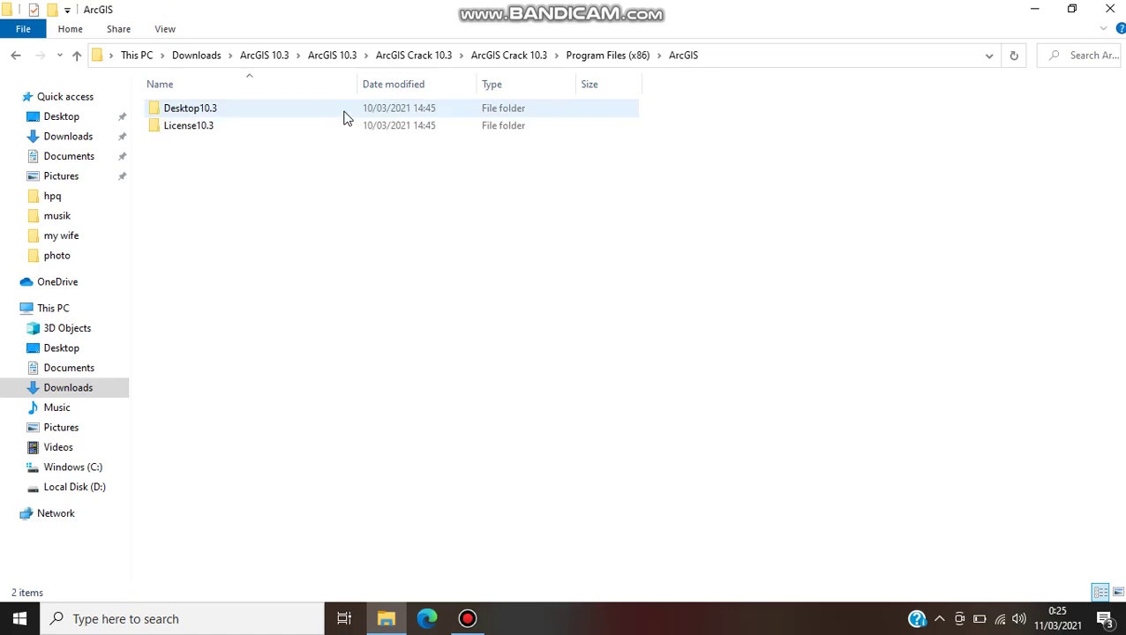
pyautogui.doubleClick(297, 131)
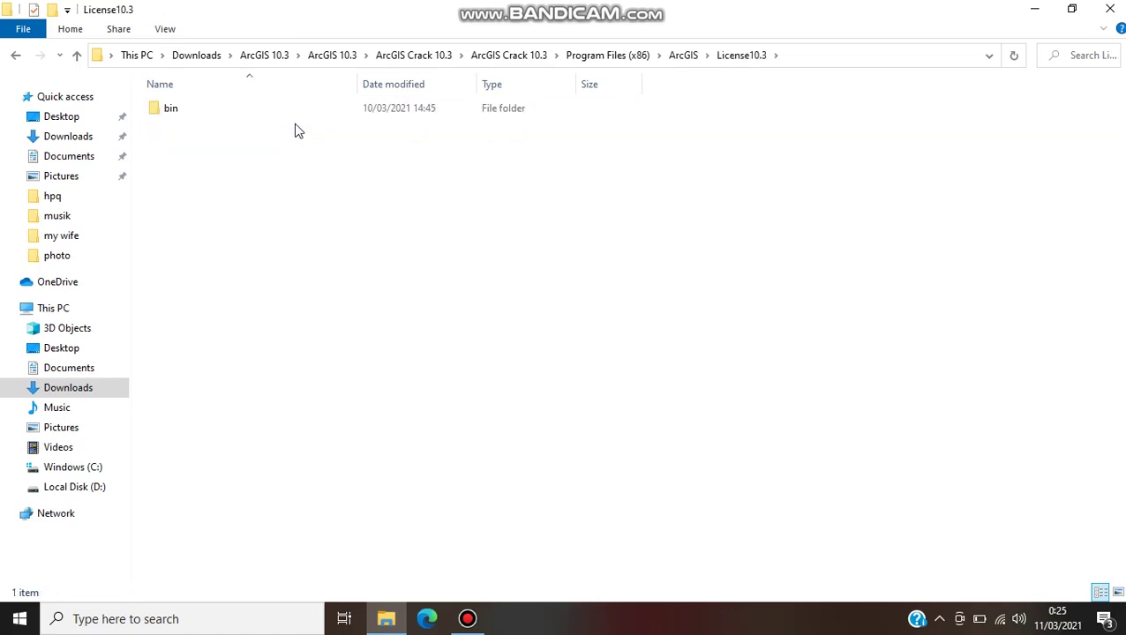
pyautogui.doubleClick(294, 108)
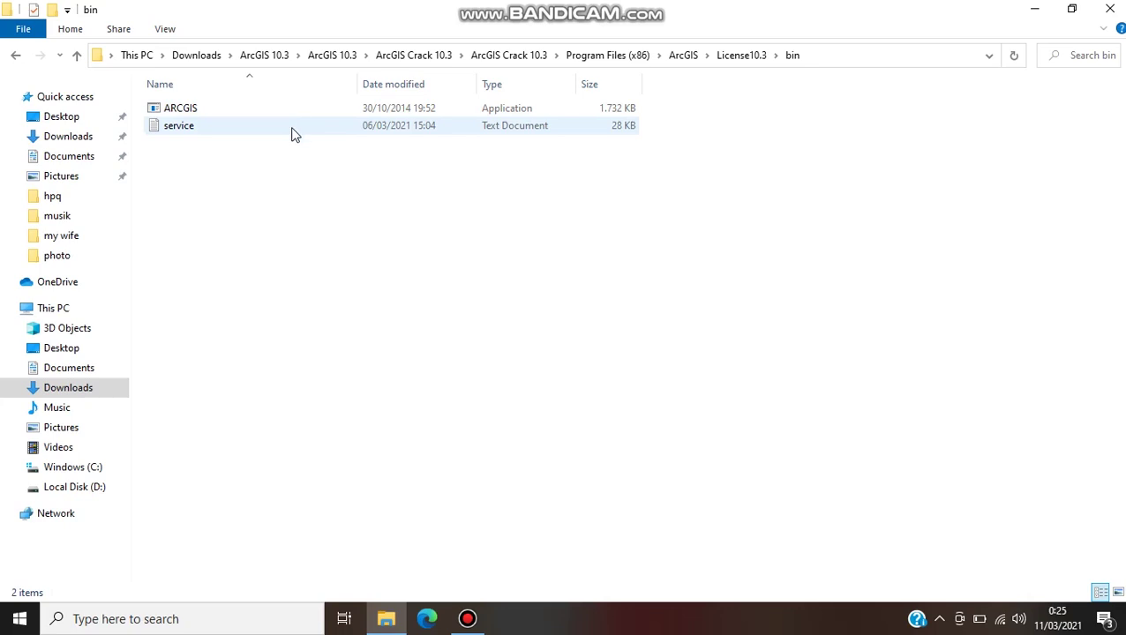
pyautogui.doubleClick(295, 129)
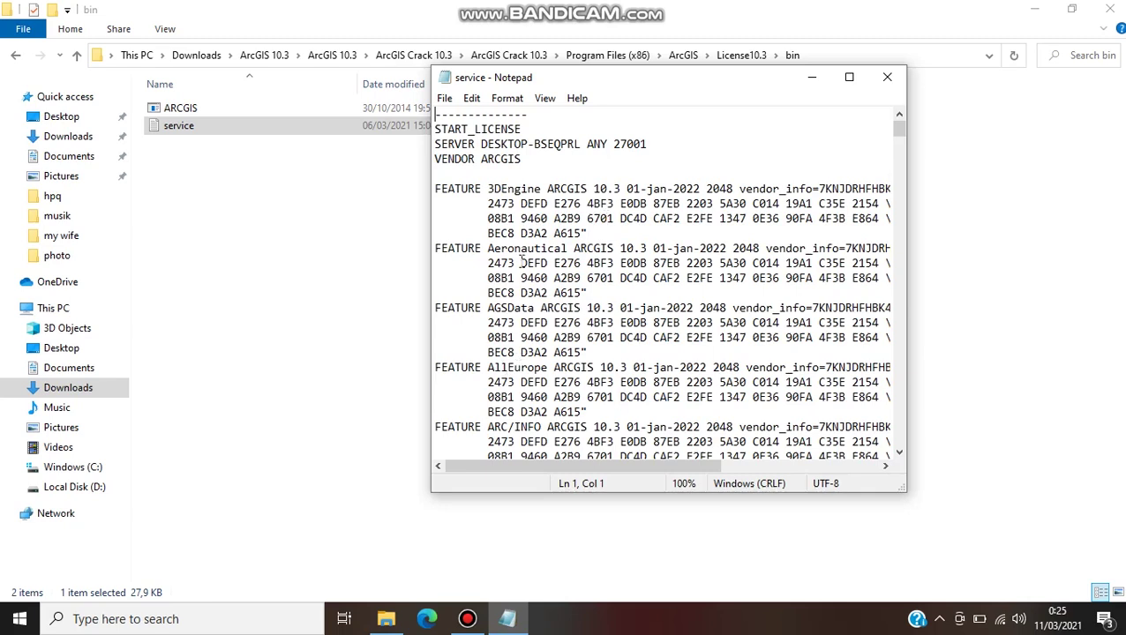
# - Copy the computer name from the computer's rename settings in System Properties, leave it unchanged, and get the system windows out of the way
pyautogui.click(68, 316)
pyautogui.rightClick(68, 316)
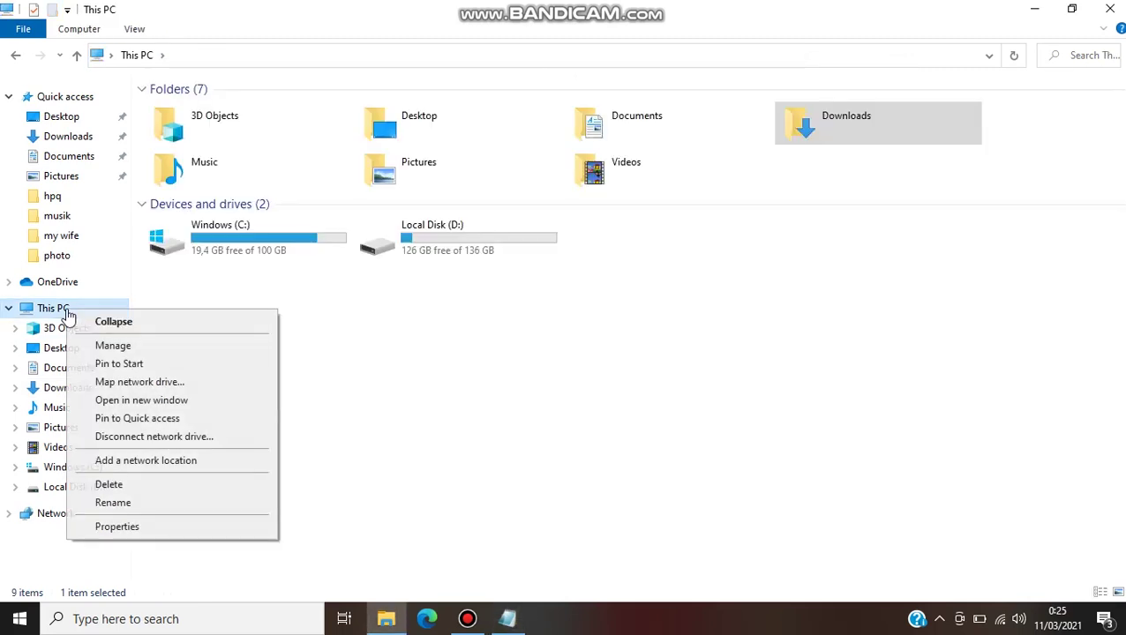
pyautogui.click(154, 528)
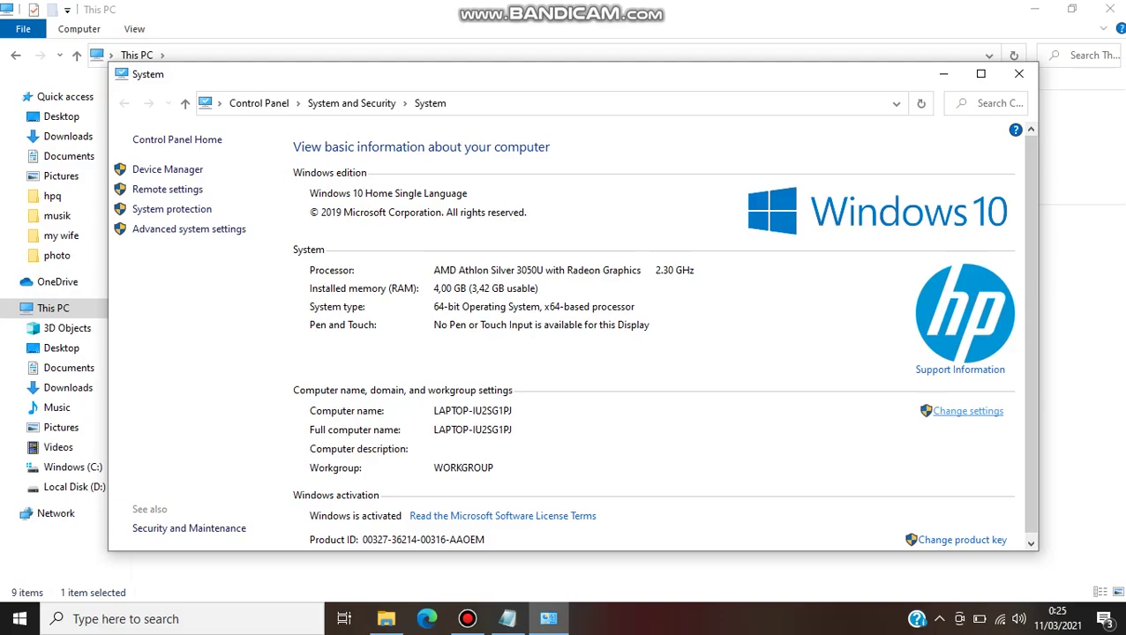
pyautogui.click(969, 411)
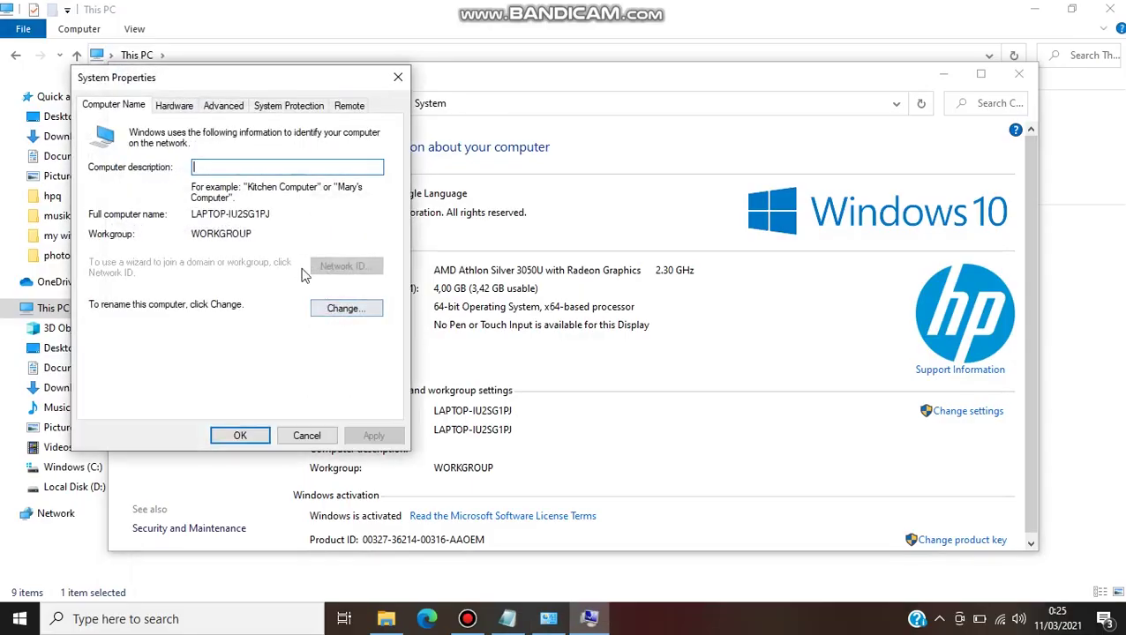
pyautogui.click(344, 309)
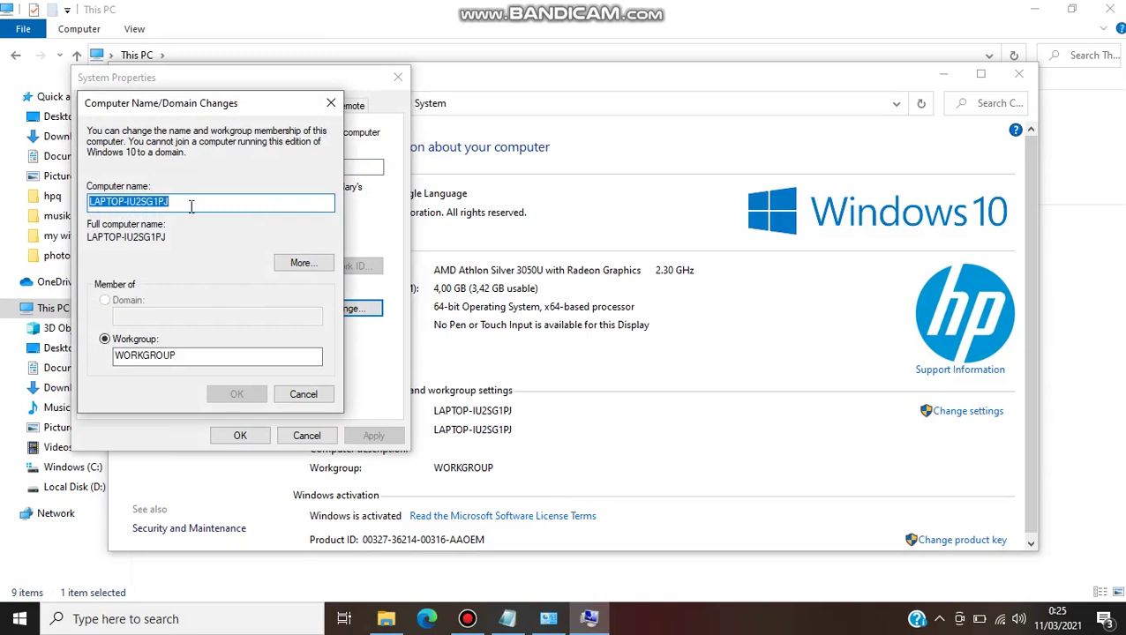
pyautogui.press('BackSpace')
pyautogui.click(304, 394)
pyautogui.click(346, 308)
pyautogui.hotkey('ctrl', 'c')
pyautogui.click(331, 103)
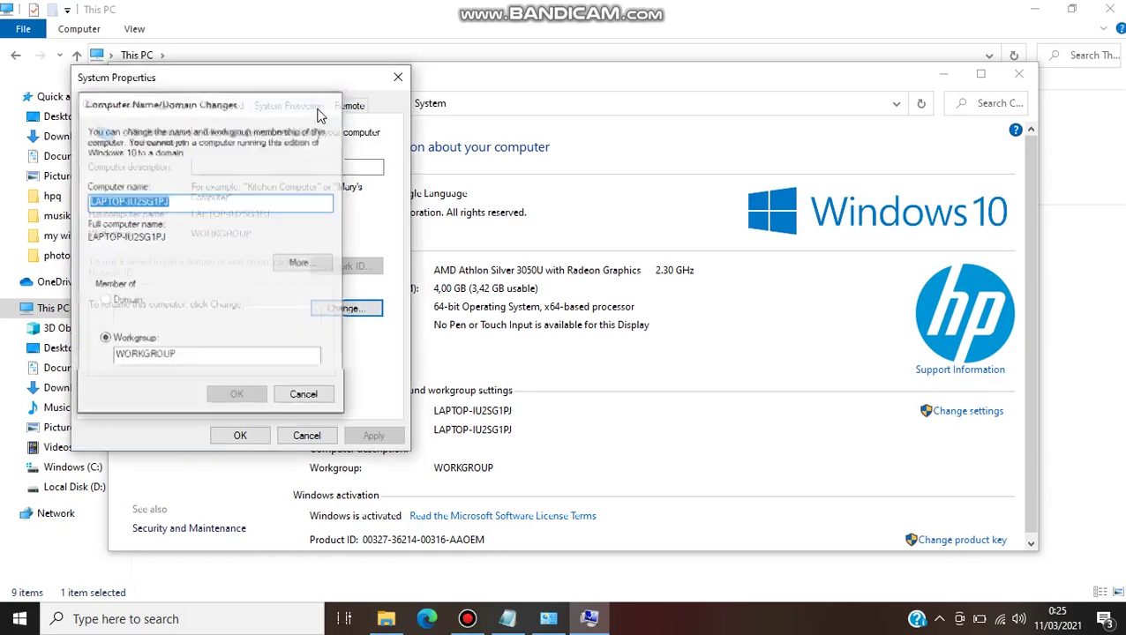
pyautogui.click(398, 77)
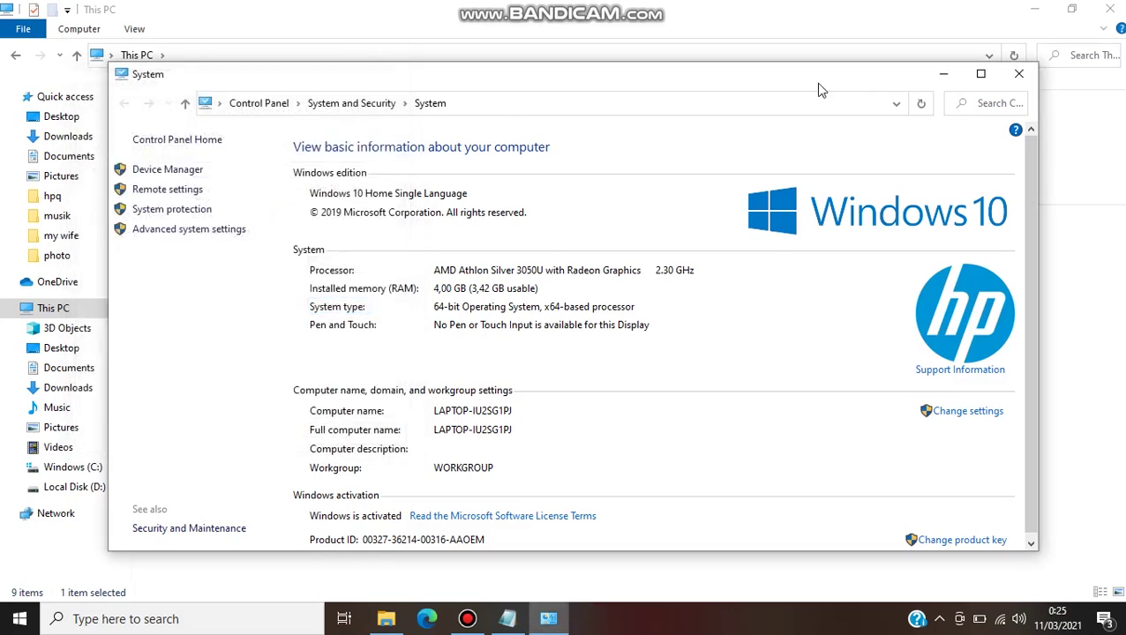
pyautogui.click(943, 73)
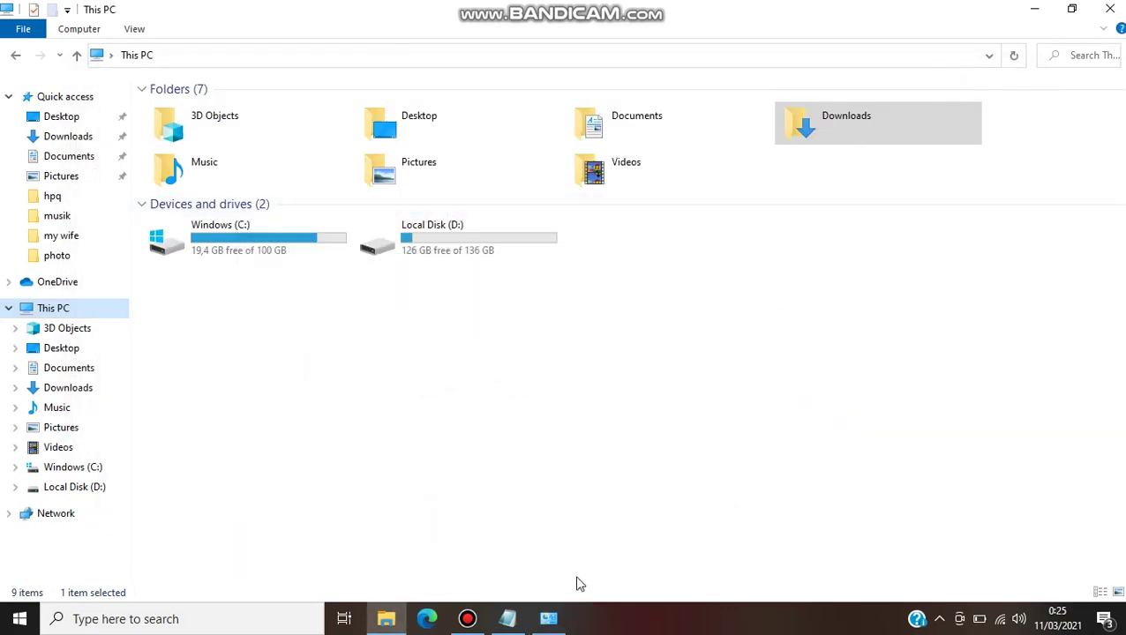
# - Replace the host name in the SERVER line of the service file with the copied name LAPTOP-IU2SG1PJ and save the file on closing
pyautogui.click(508, 619)
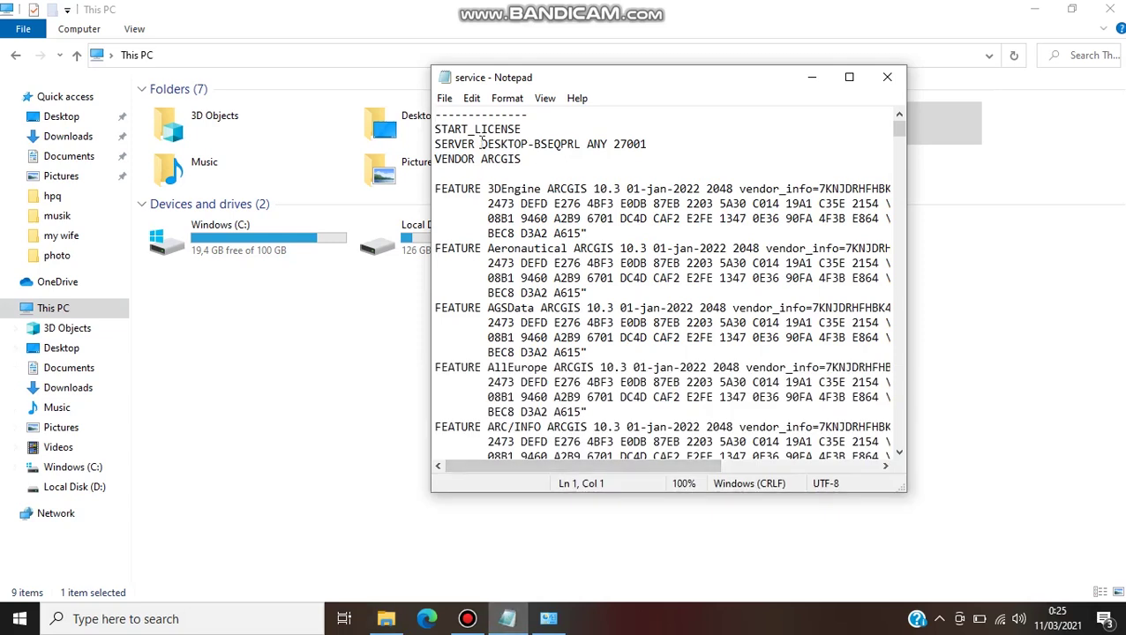
pyautogui.moveTo(481, 142); pyautogui.dragTo(581, 143)
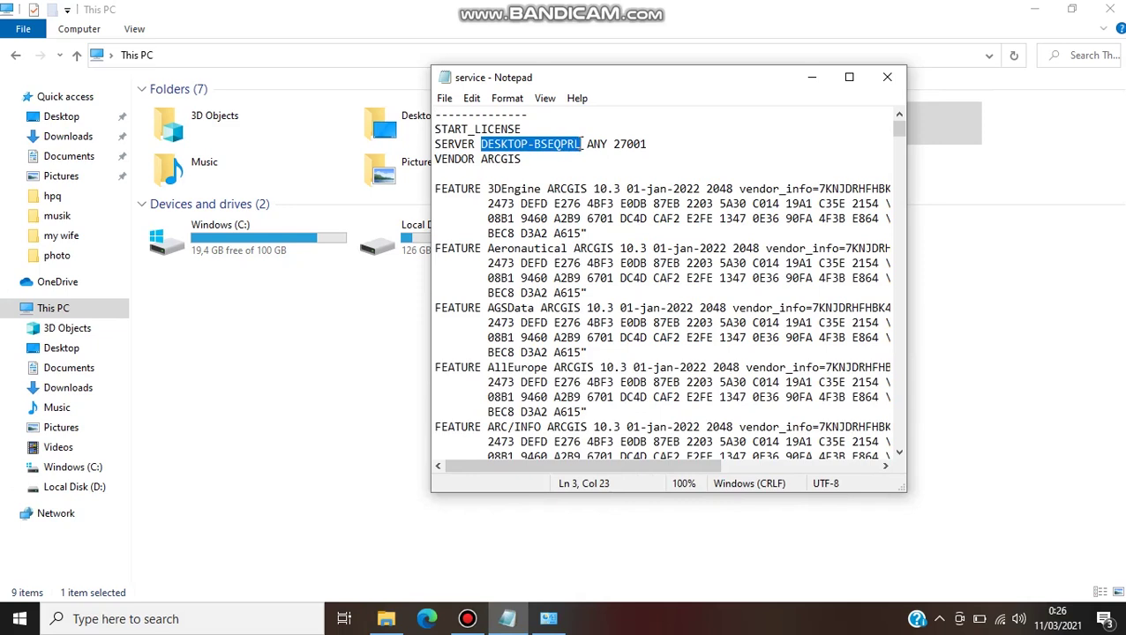
pyautogui.hotkey('ctrl', 'v')
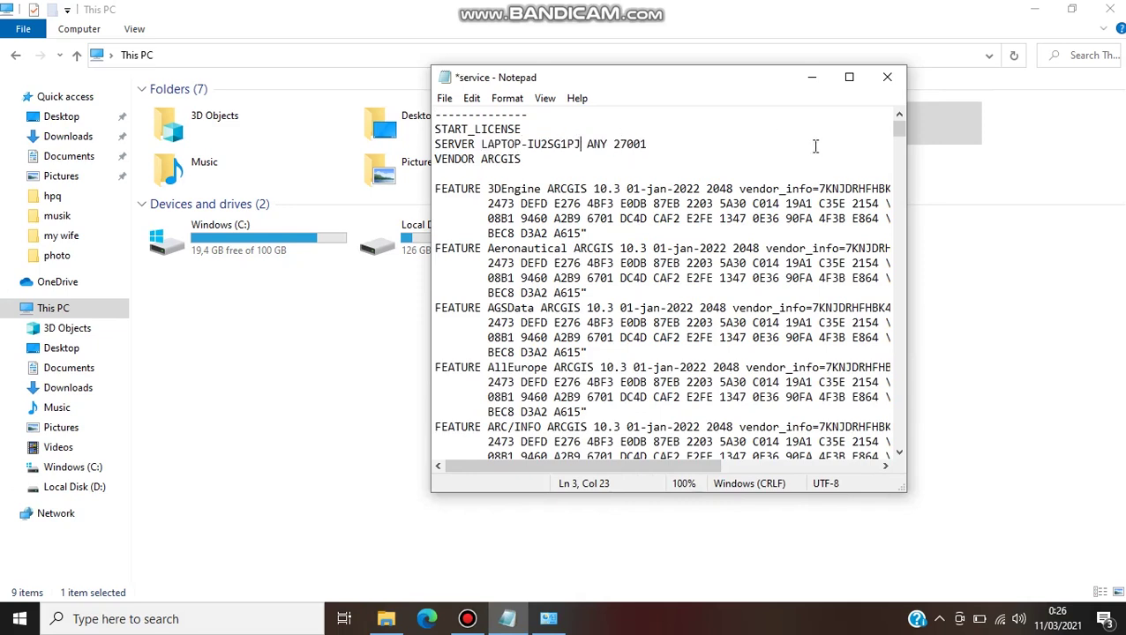
pyautogui.click(887, 78)
pyautogui.click(521, 351)
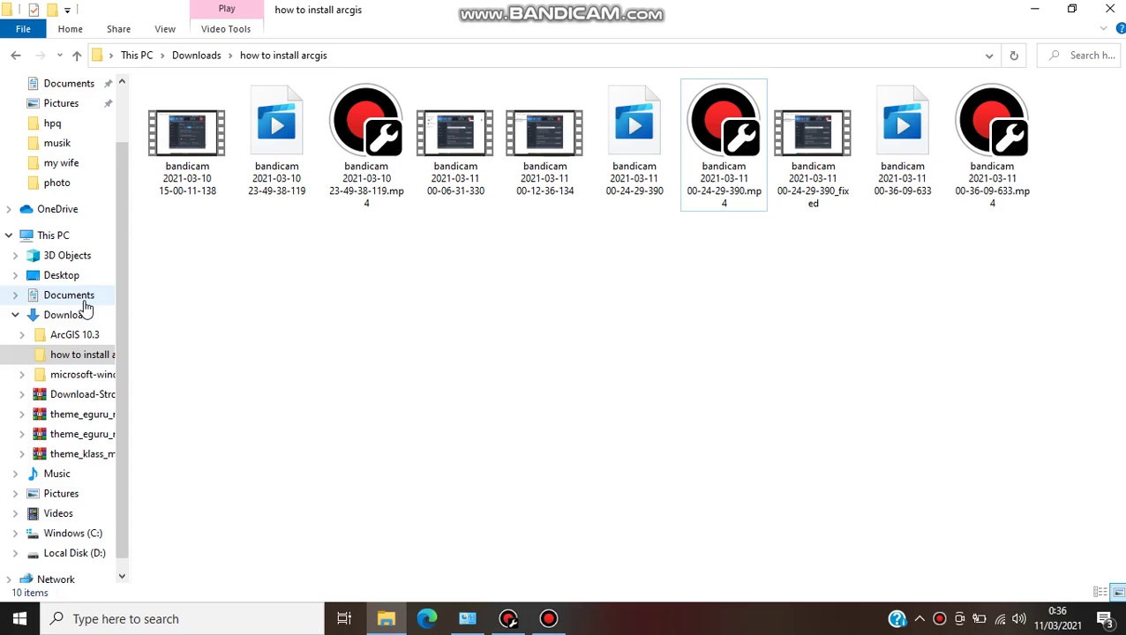
# - Open the License10.3\bin folder under ArcGIS Crack 10.3 in the downloaded ArcGIS 10.3 package
pyautogui.click(84, 298)
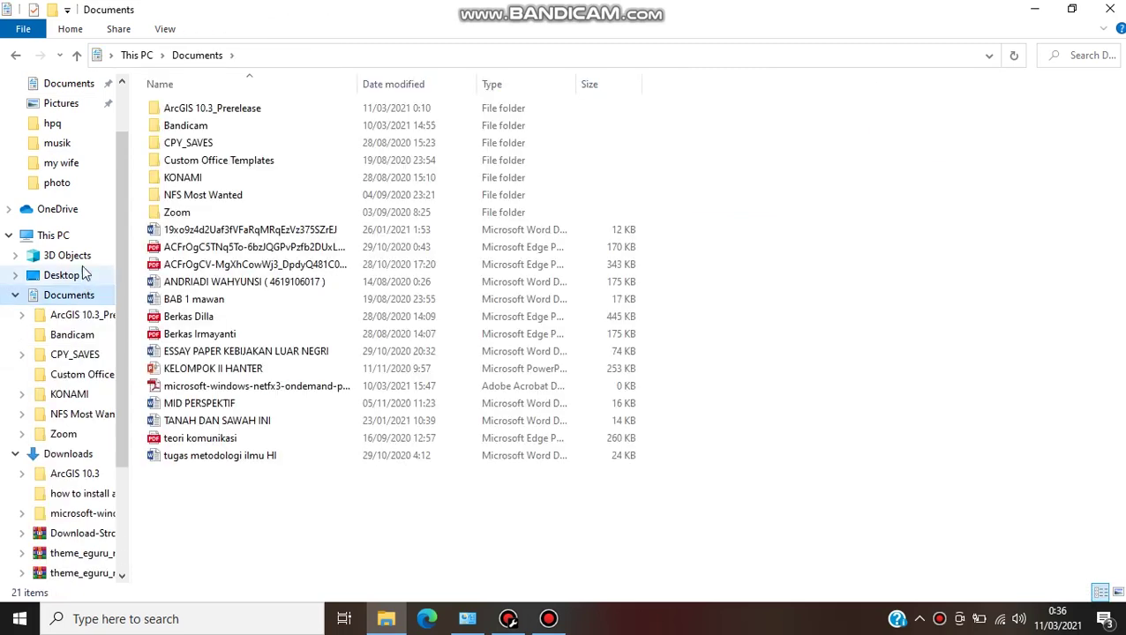
pyautogui.click(91, 476)
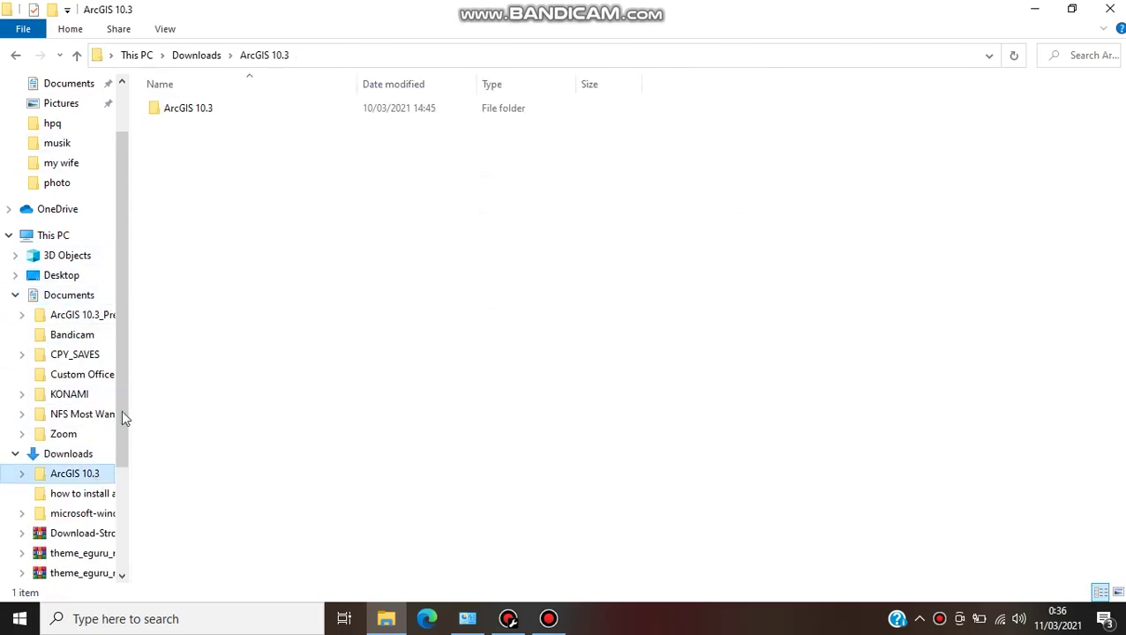
pyautogui.doubleClick(284, 107)
pyautogui.doubleClick(285, 111)
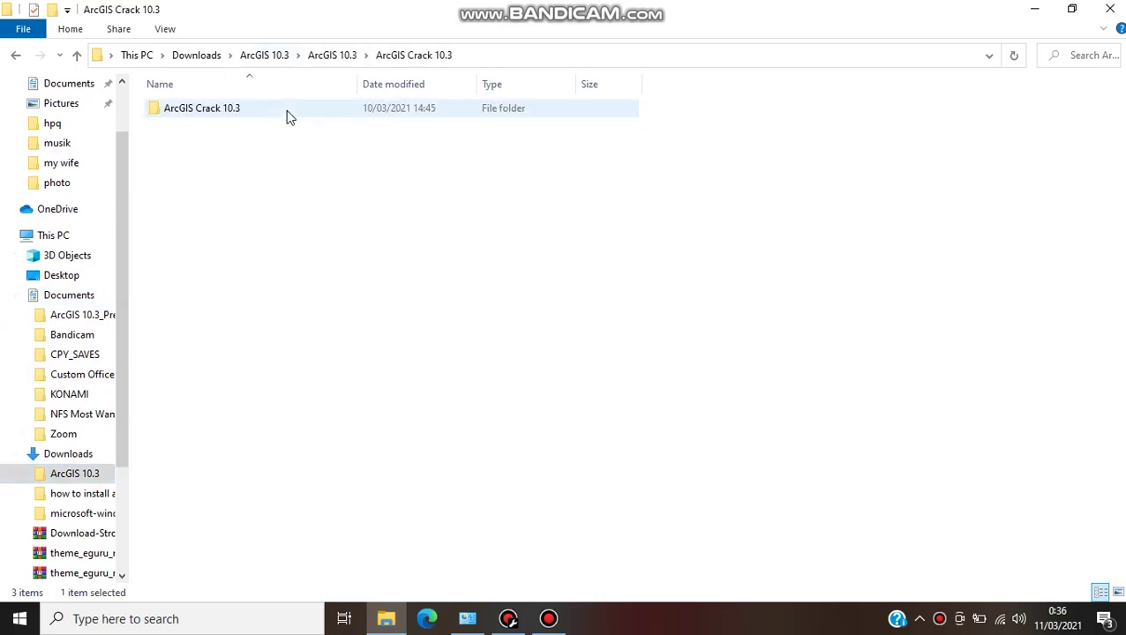
pyautogui.doubleClick(285, 114)
pyautogui.doubleClick(284, 113)
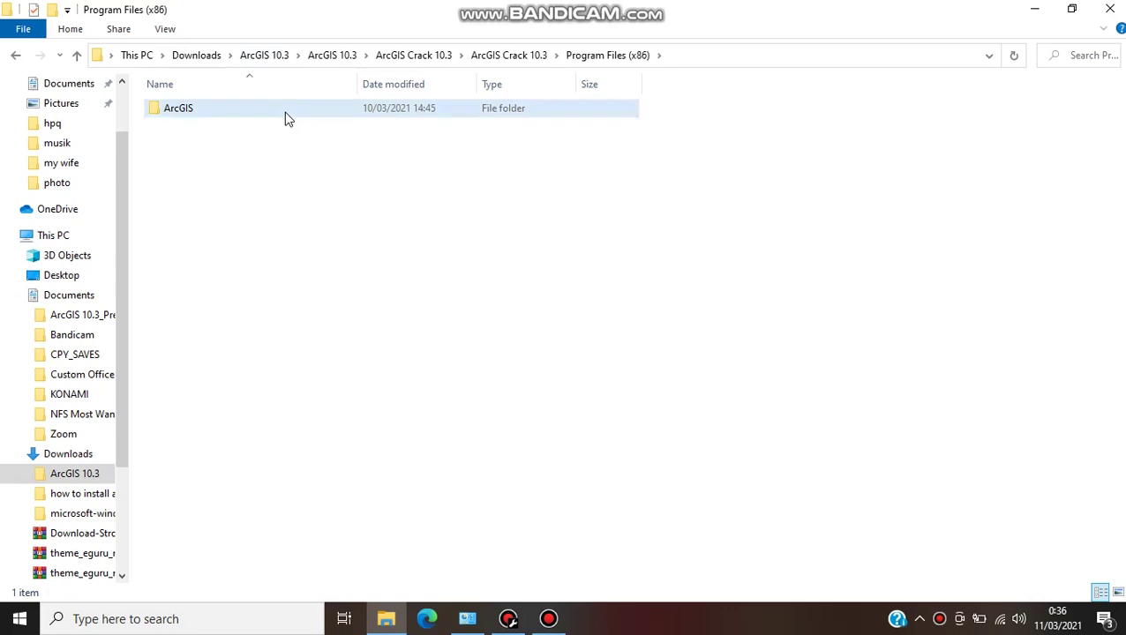
pyautogui.doubleClick(285, 112)
pyautogui.doubleClick(278, 130)
pyautogui.doubleClick(286, 113)
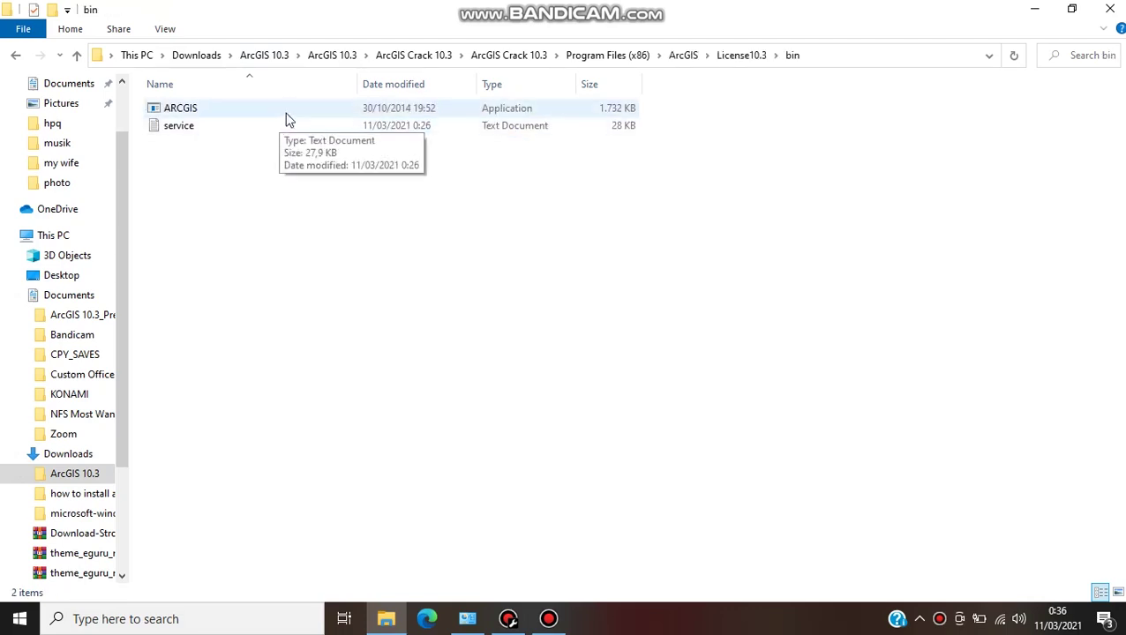
# - Copy the ARCGIS application and the service text file from the package's bin folder
pyautogui.click(306, 115)
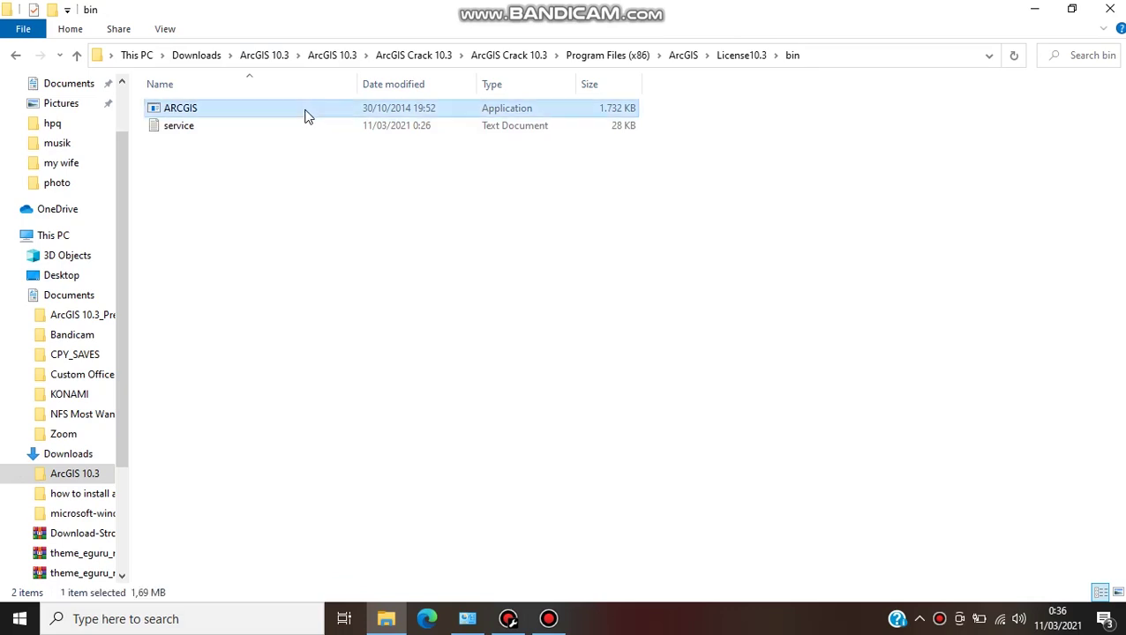
pyautogui.keyDown('shift'); pyautogui.click(306, 130); pyautogui.keyUp('shift')
pyautogui.rightClick(306, 130)
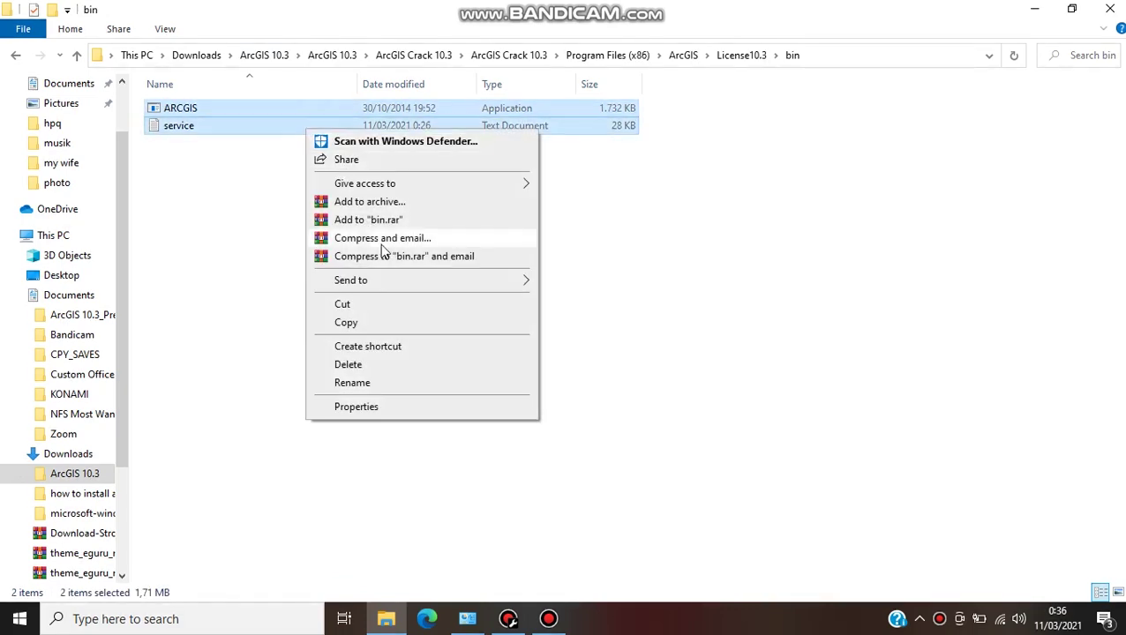
pyautogui.click(384, 322)
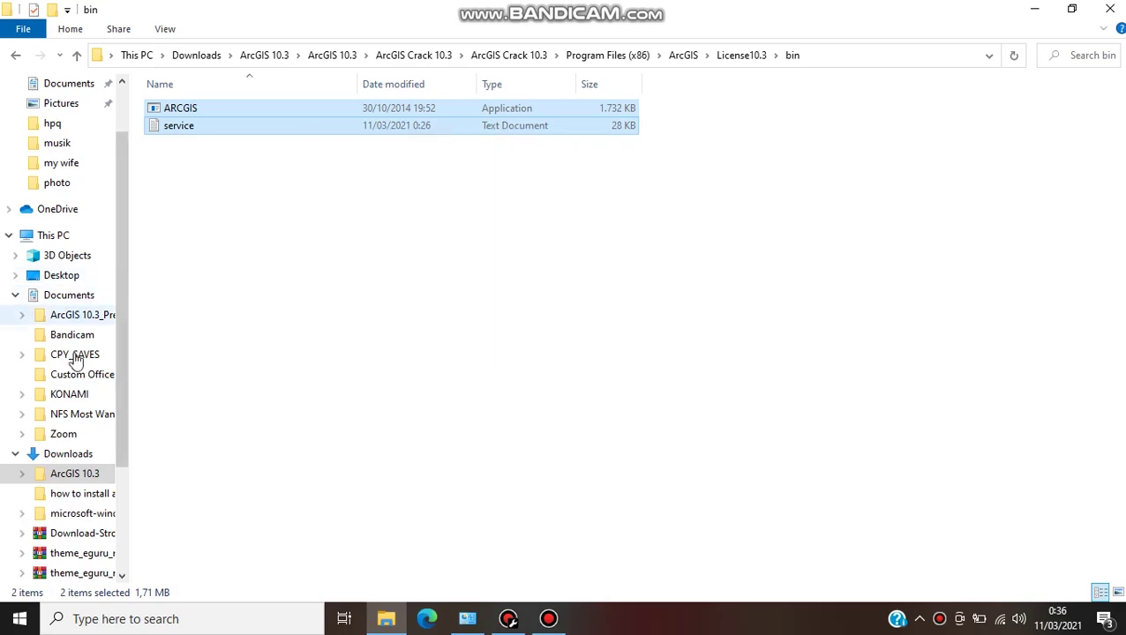
# - Open the installed license manager's folder C:\Program Files (x86)\ArcGIS\License10.3\bin
pyautogui.click(76, 240)
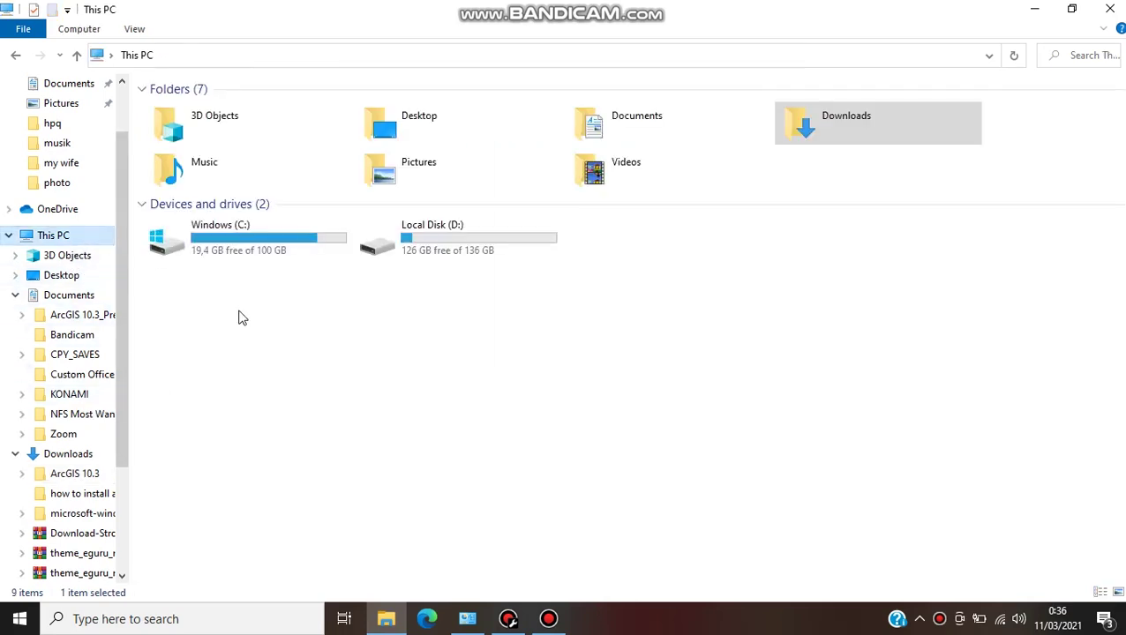
pyautogui.doubleClick(282, 237)
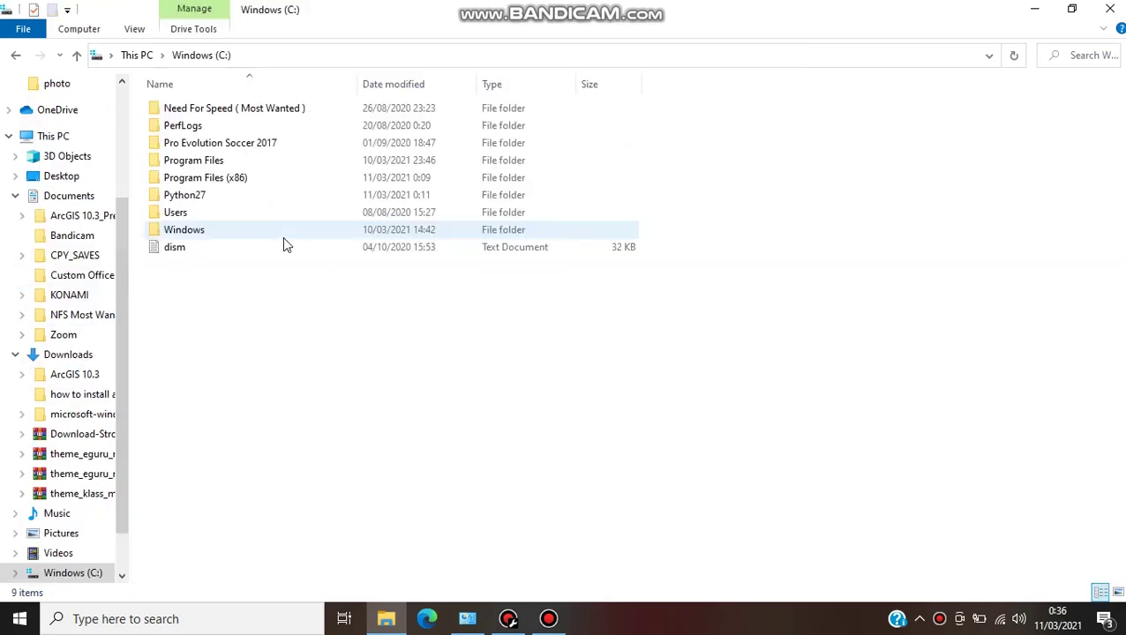
pyautogui.doubleClick(318, 183)
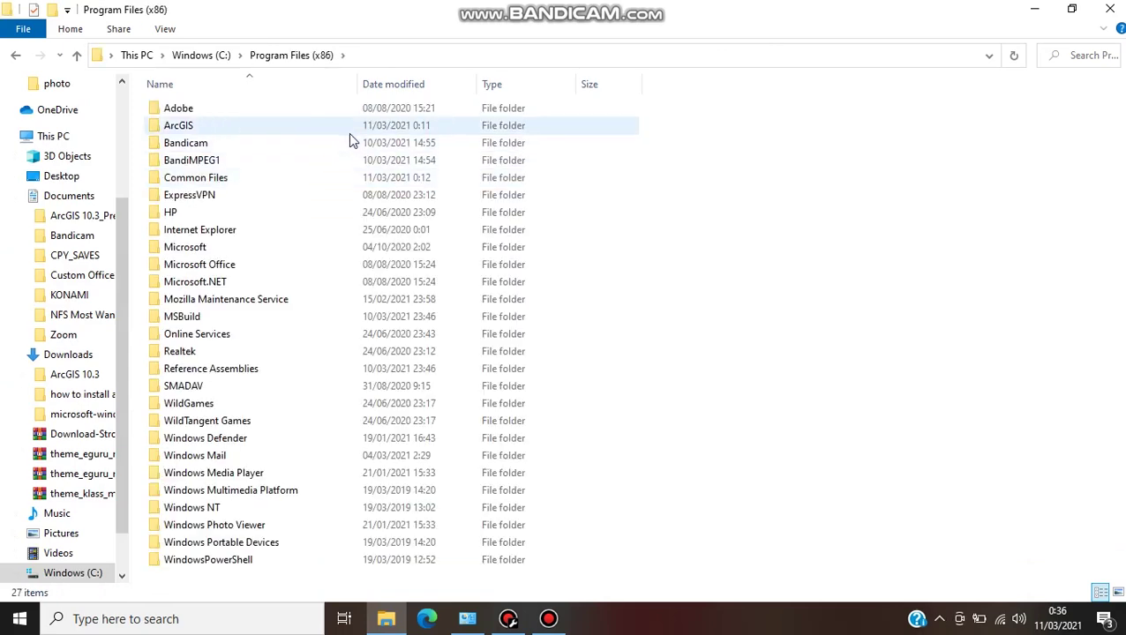
pyautogui.doubleClick(349, 132)
pyautogui.doubleClick(349, 132)
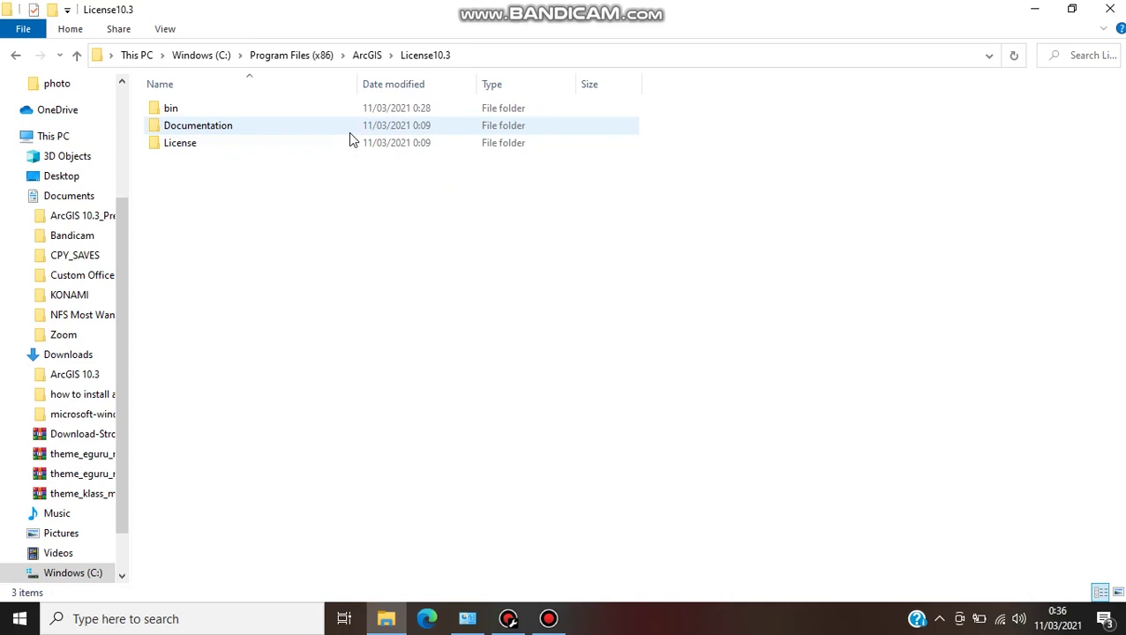
pyautogui.doubleClick(352, 109)
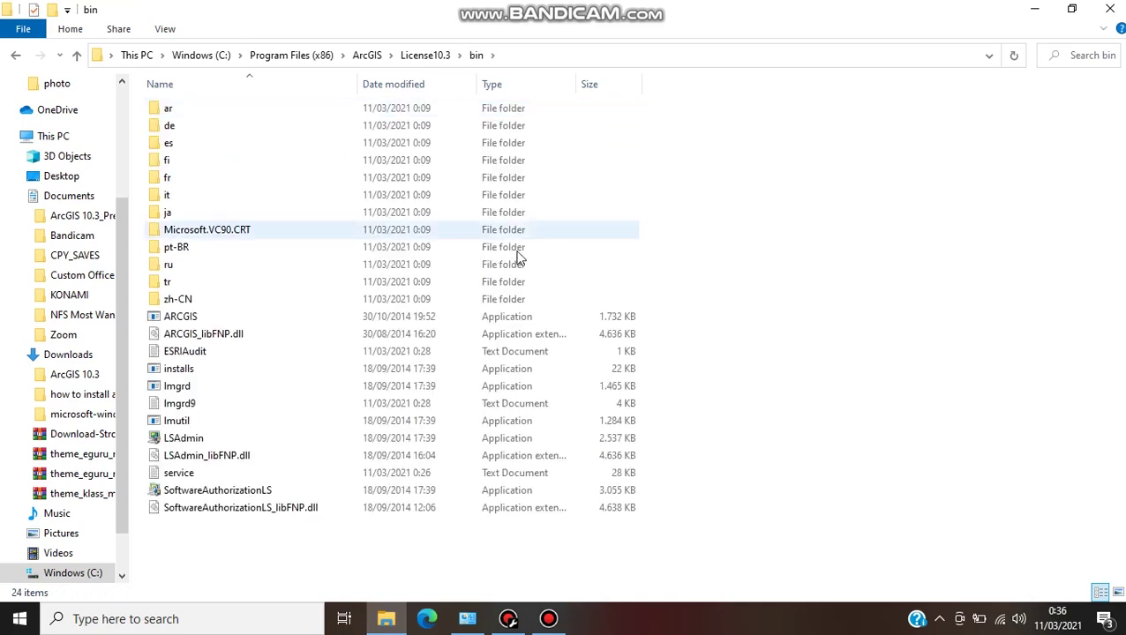
# - Try to paste the copied files into the installed bin folder with administrator permission, retry once, and cancel the operation
pyautogui.rightClick(856, 314)
pyautogui.click(941, 431)
pyautogui.click(644, 177)
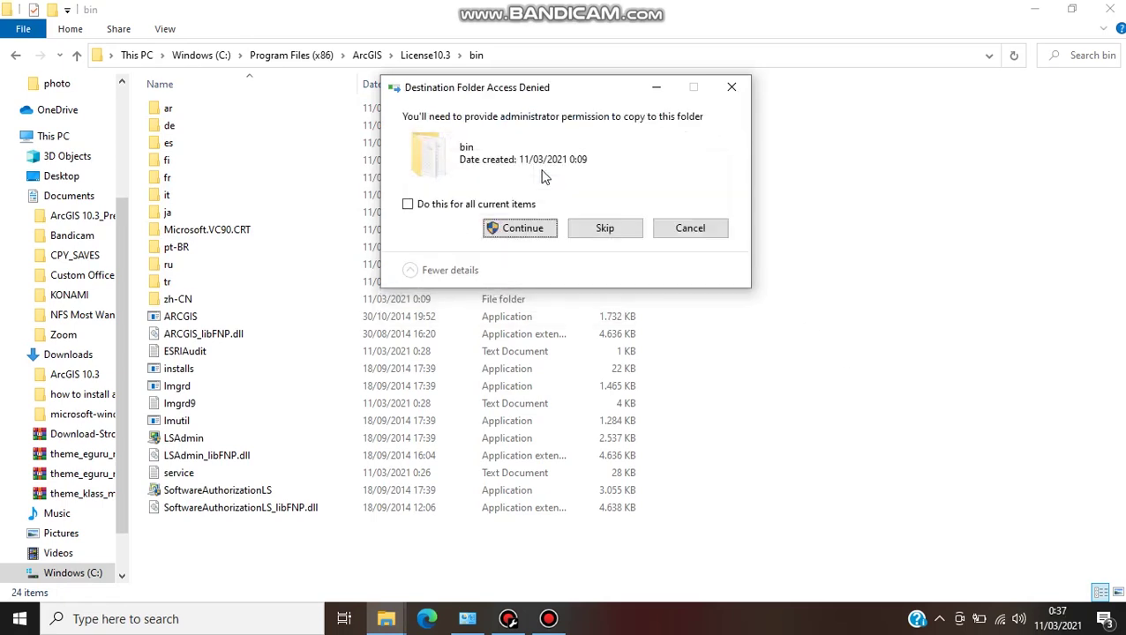
pyautogui.click(529, 228)
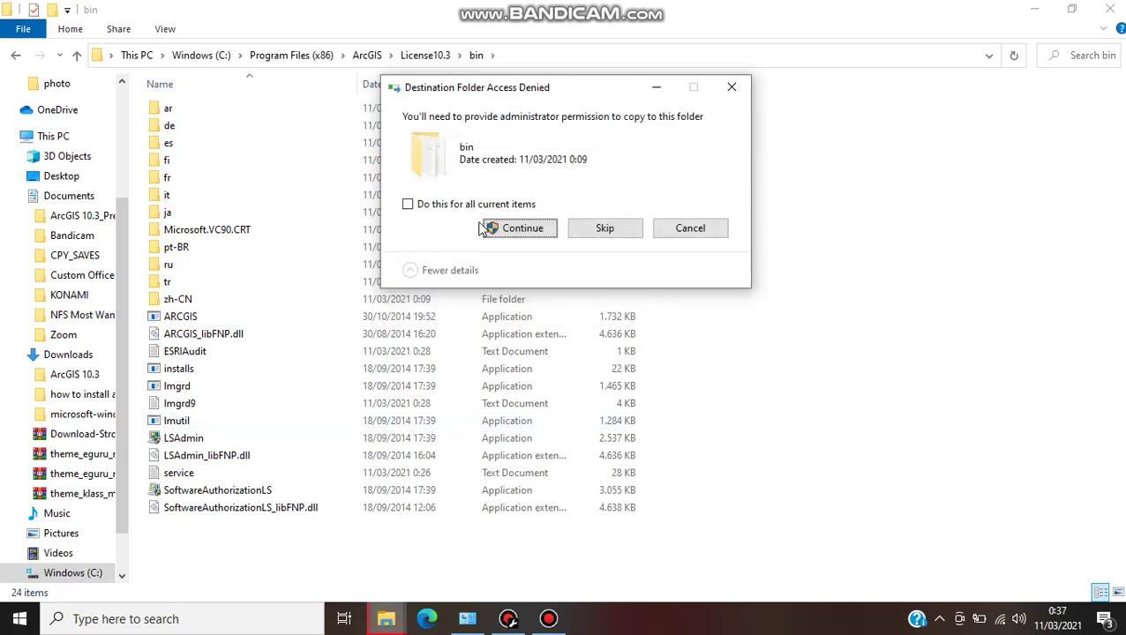
pyautogui.click(494, 228)
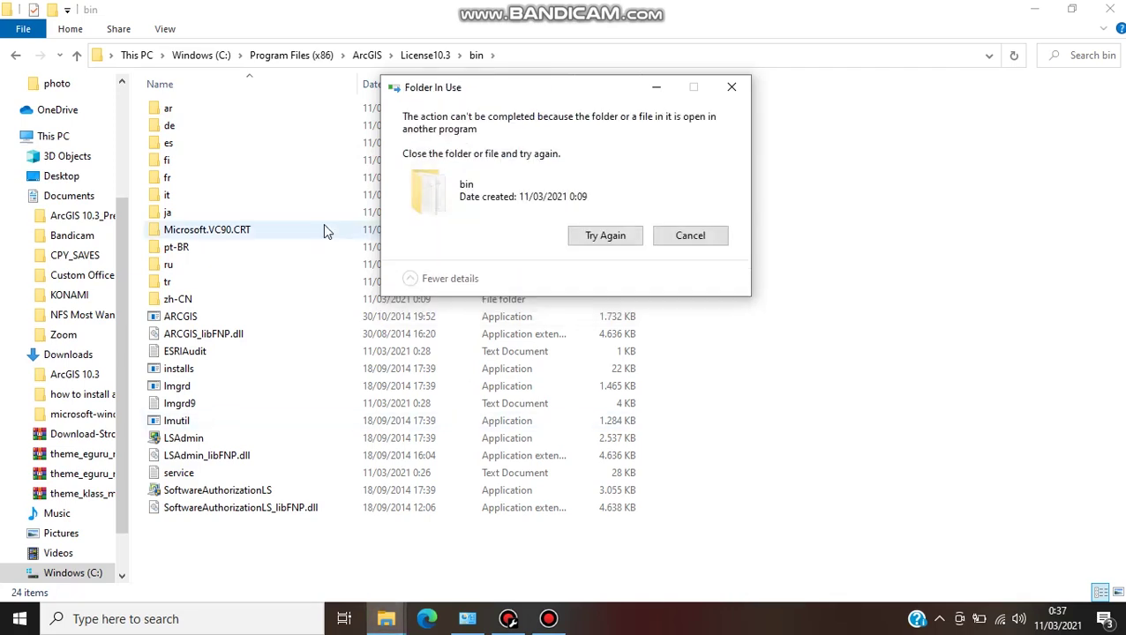
pyautogui.click(603, 243)
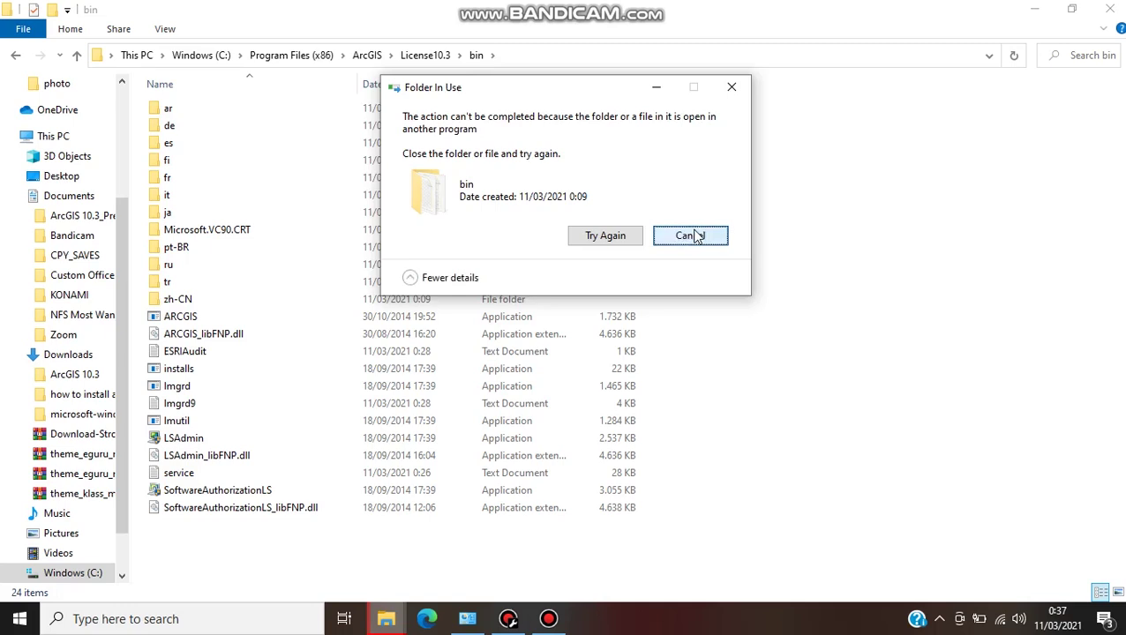
pyautogui.click(698, 235)
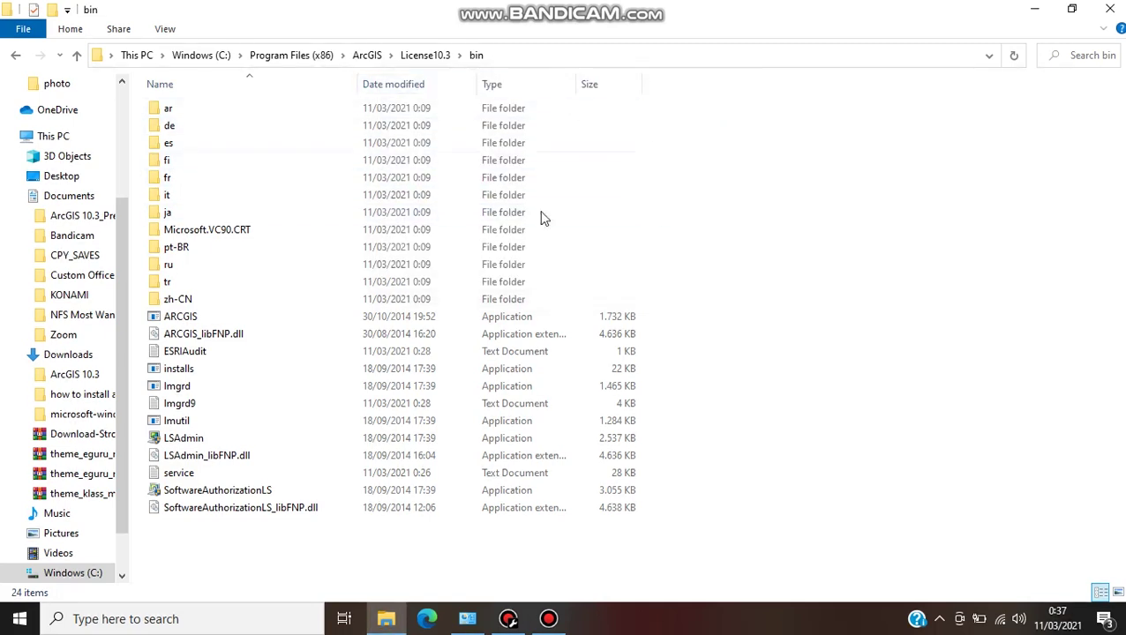
# - Copy AfCore.dll from the Desktop10.3\bin folder under ArcGIS Crack 10.3 in the downloaded ArcGIS 10.3 package
pyautogui.click(75, 375)
pyautogui.doubleClick(267, 109)
pyautogui.doubleClick(272, 108)
pyautogui.doubleClick(277, 110)
pyautogui.doubleClick(279, 110)
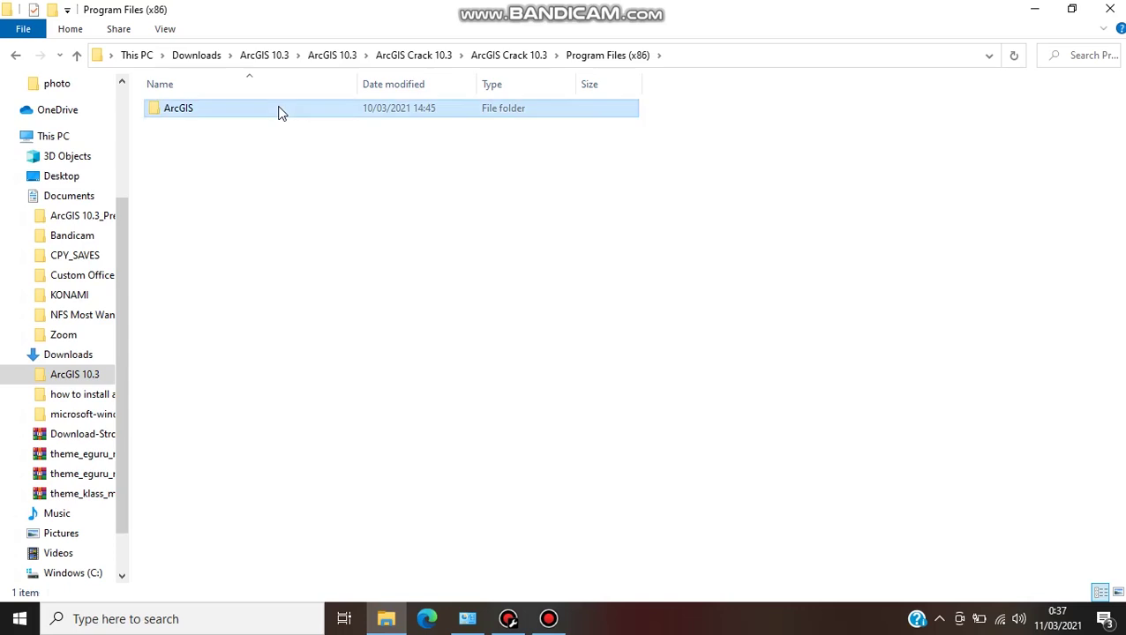
pyautogui.doubleClick(279, 110)
pyautogui.doubleClick(279, 110)
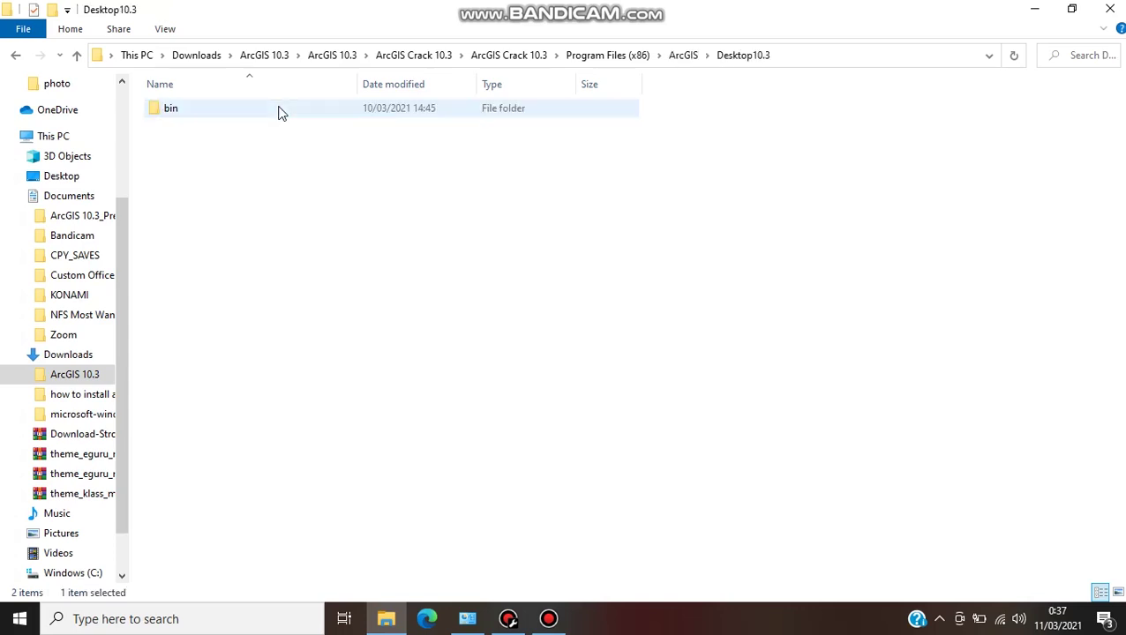
pyautogui.doubleClick(278, 110)
pyautogui.rightClick(279, 110)
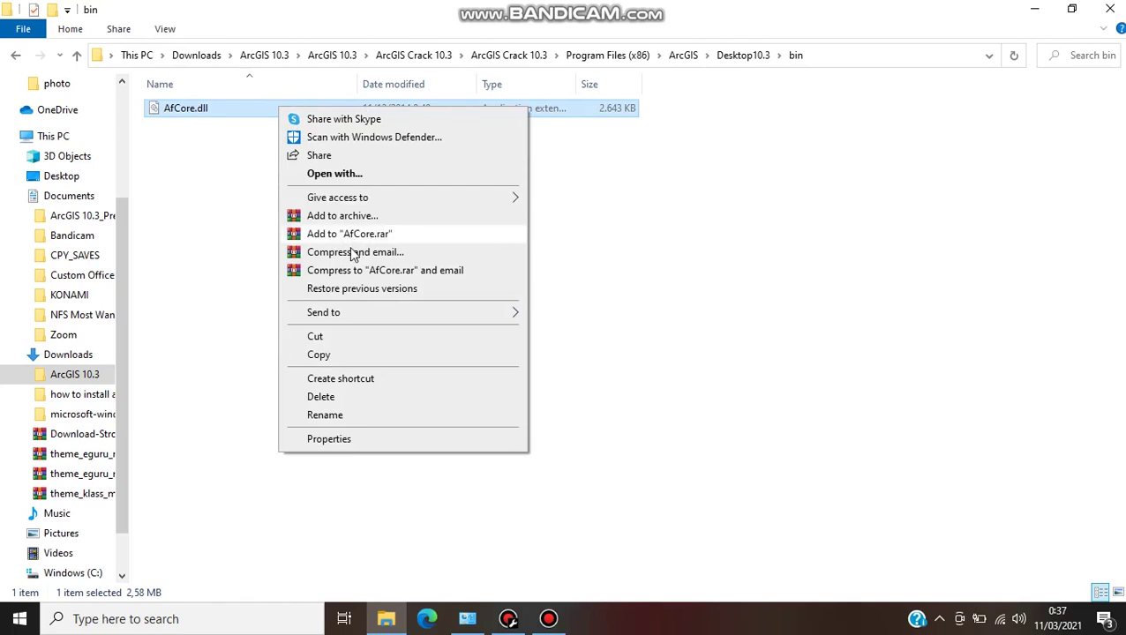
pyautogui.click(353, 354)
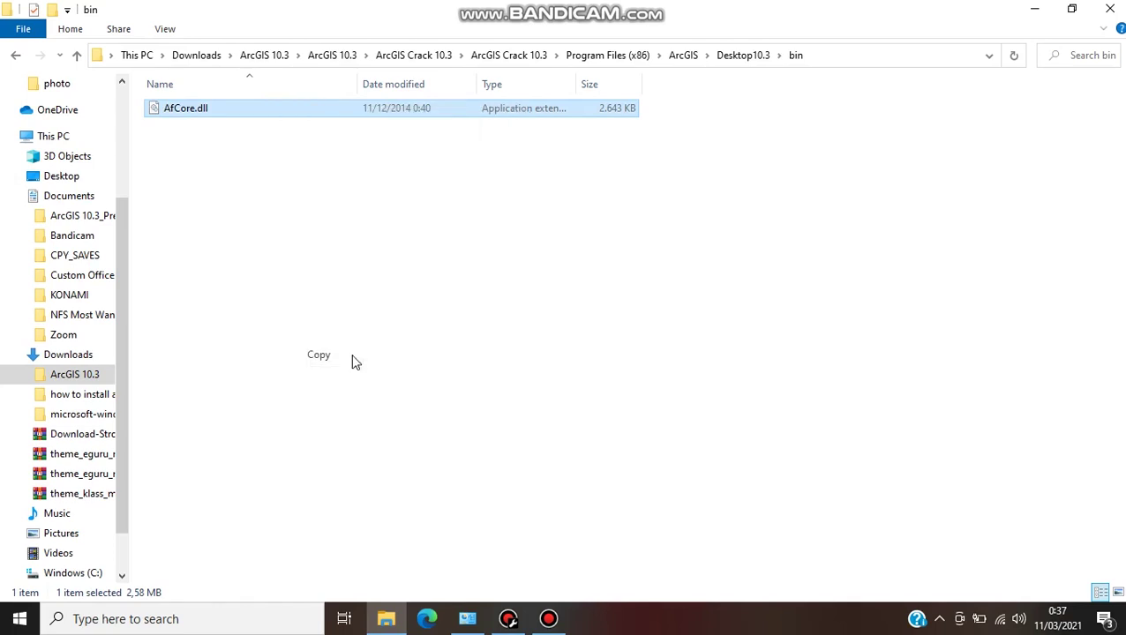
# - Open the installed desktop program's folder C:\Program Files (x86)\ArcGIS\Desktop10.3\bin
pyautogui.click(103, 141)
pyautogui.doubleClick(259, 249)
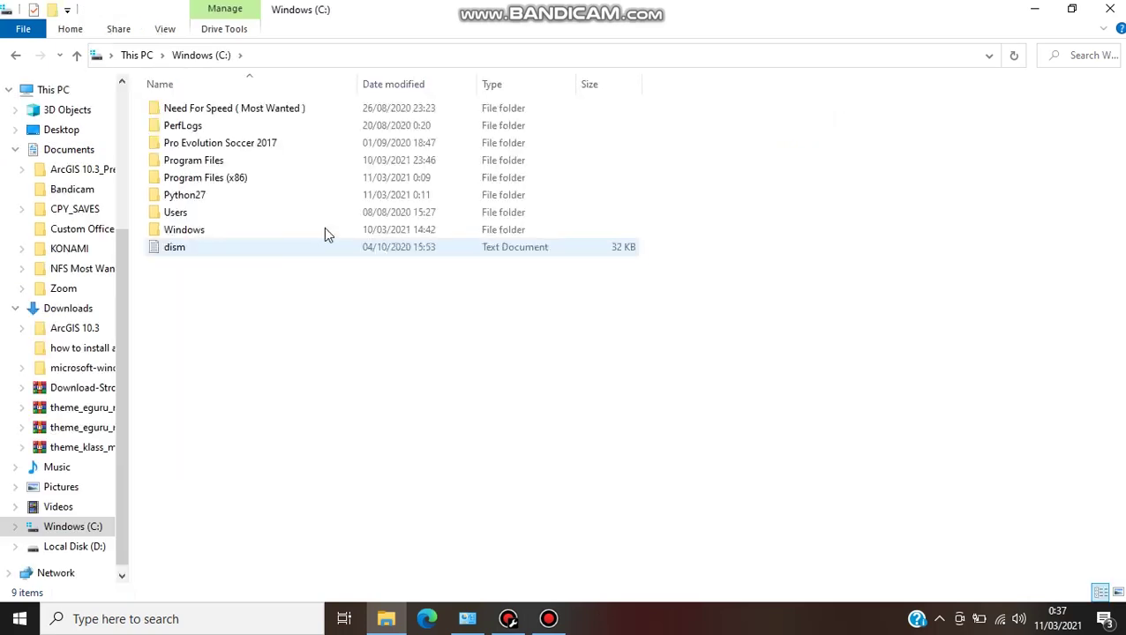
pyautogui.click(355, 183)
pyautogui.doubleClick(355, 183)
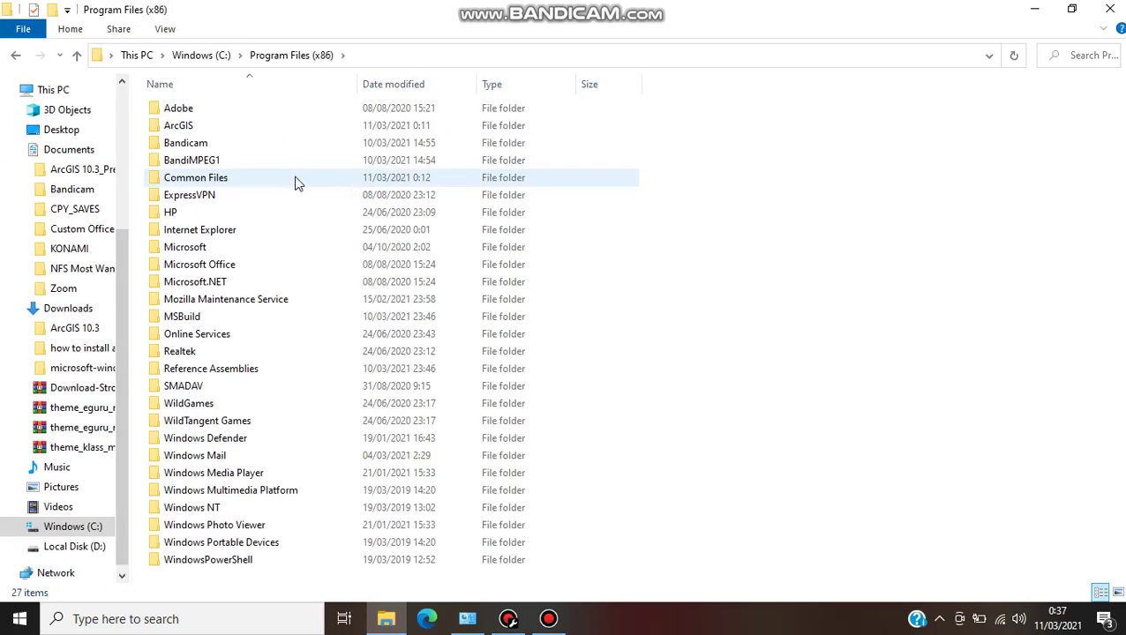
pyautogui.doubleClick(326, 132)
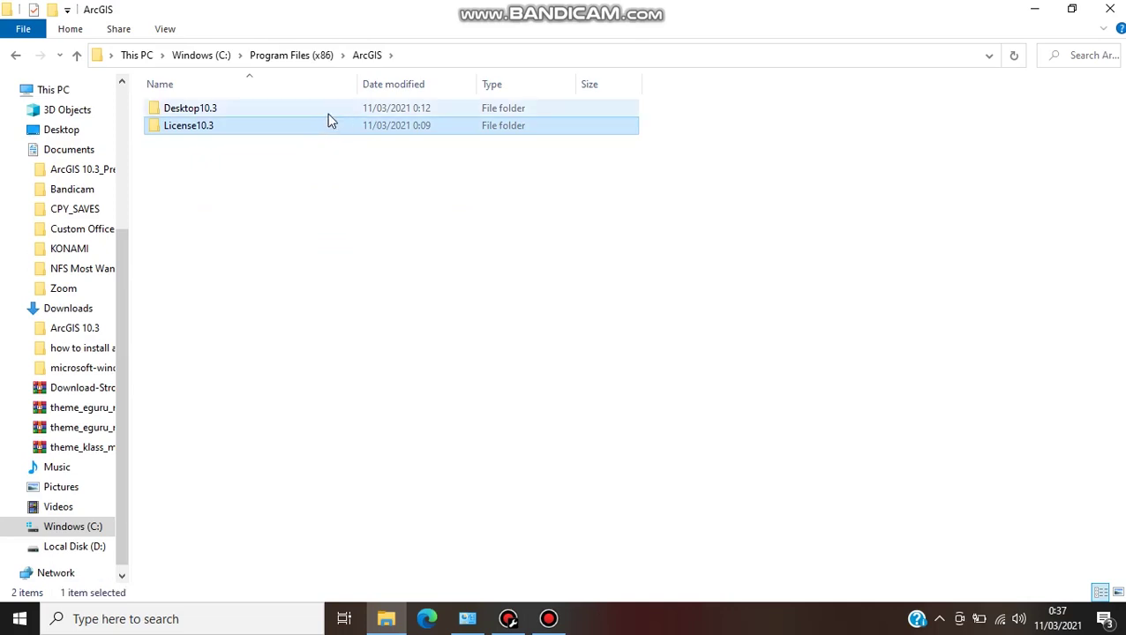
pyautogui.doubleClick(328, 112)
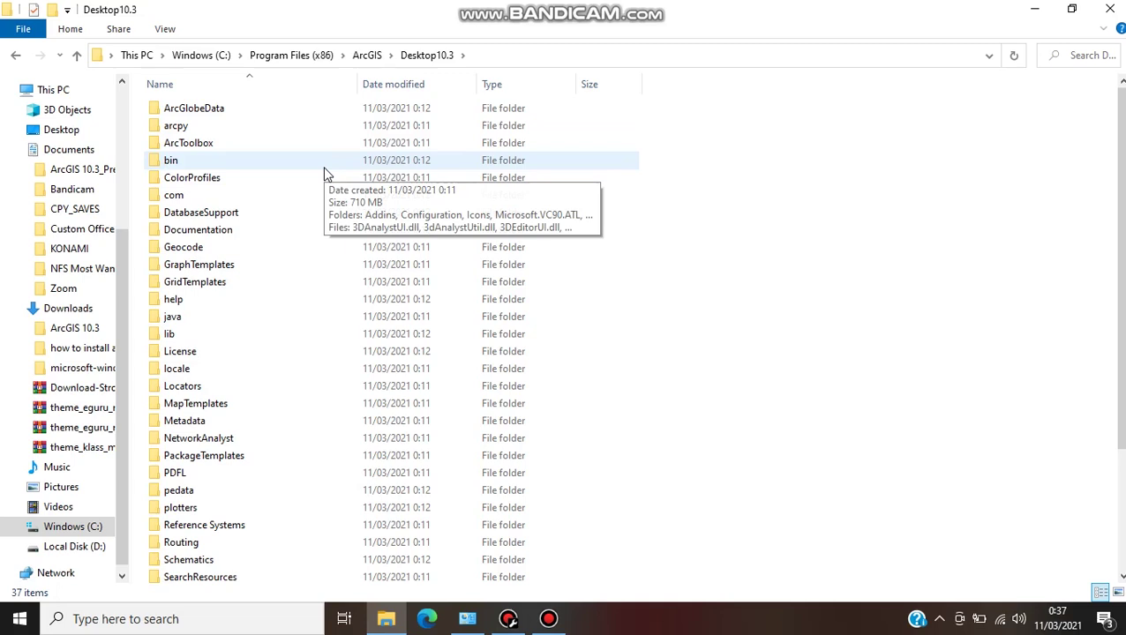
pyautogui.doubleClick(323, 168)
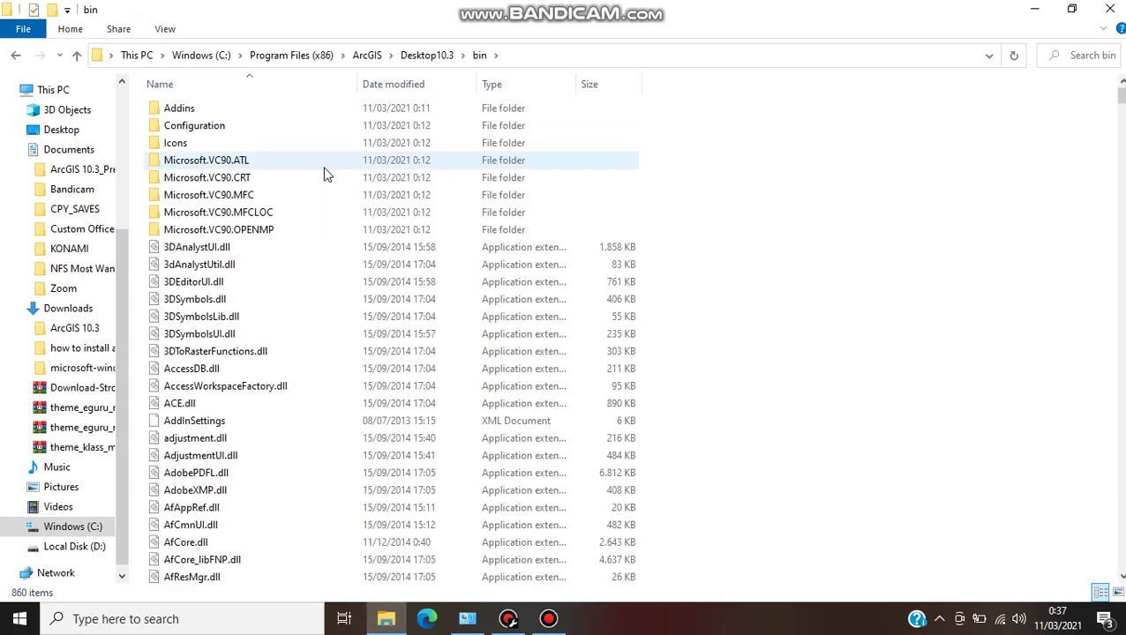
# - Paste AfCore.dll into the installed Desktop10.3\bin folder, replacing the existing file
pyautogui.rightClick(777, 251)
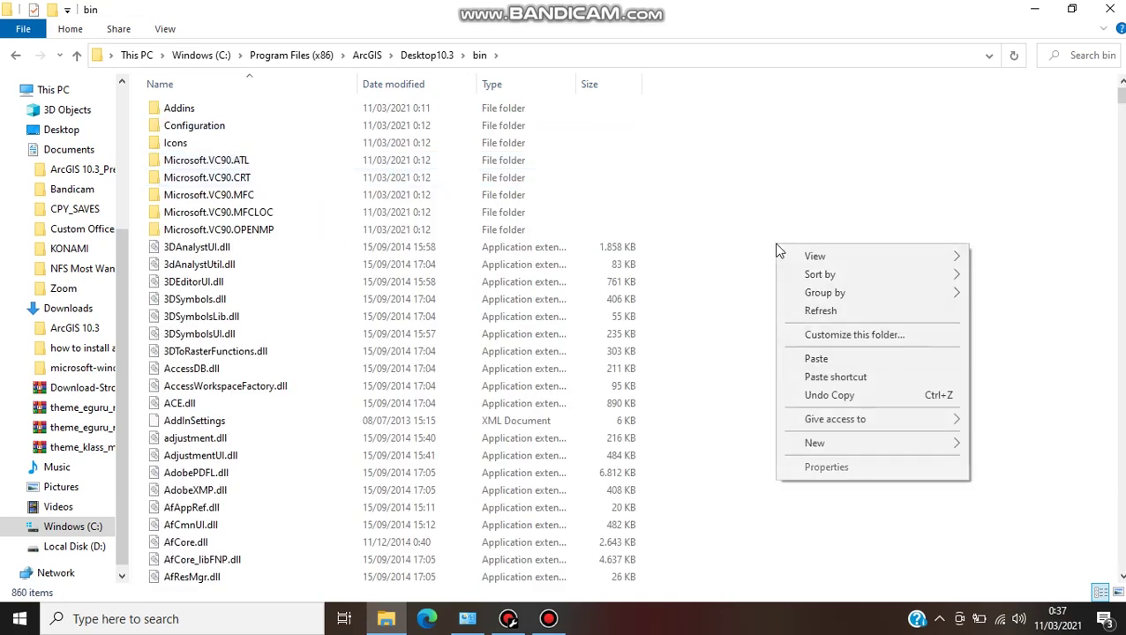
pyautogui.click(845, 358)
pyautogui.click(631, 189)
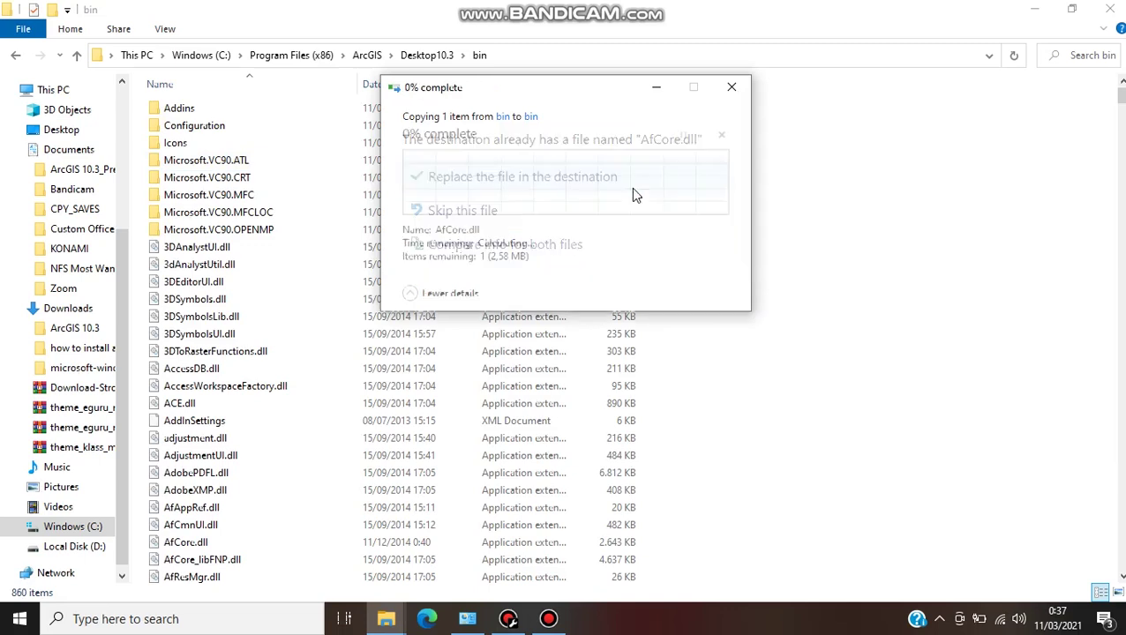
pyautogui.click(533, 198)
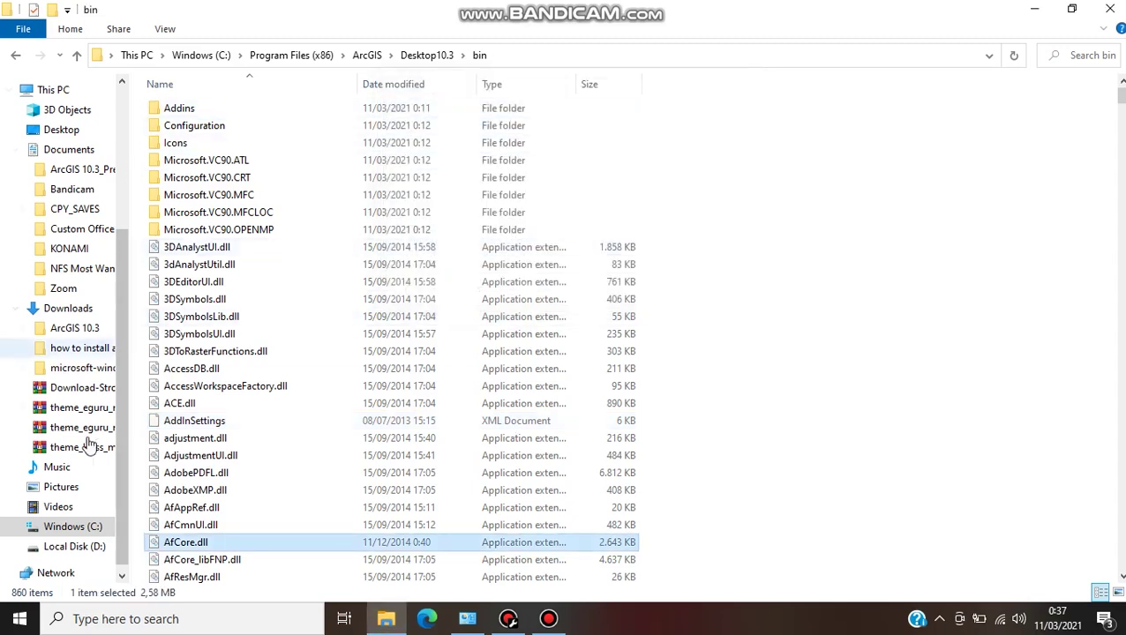
# - Open License Server Administrator, check the license service's status, and close it
pyautogui.click(89, 618)
pyautogui.write('lice')
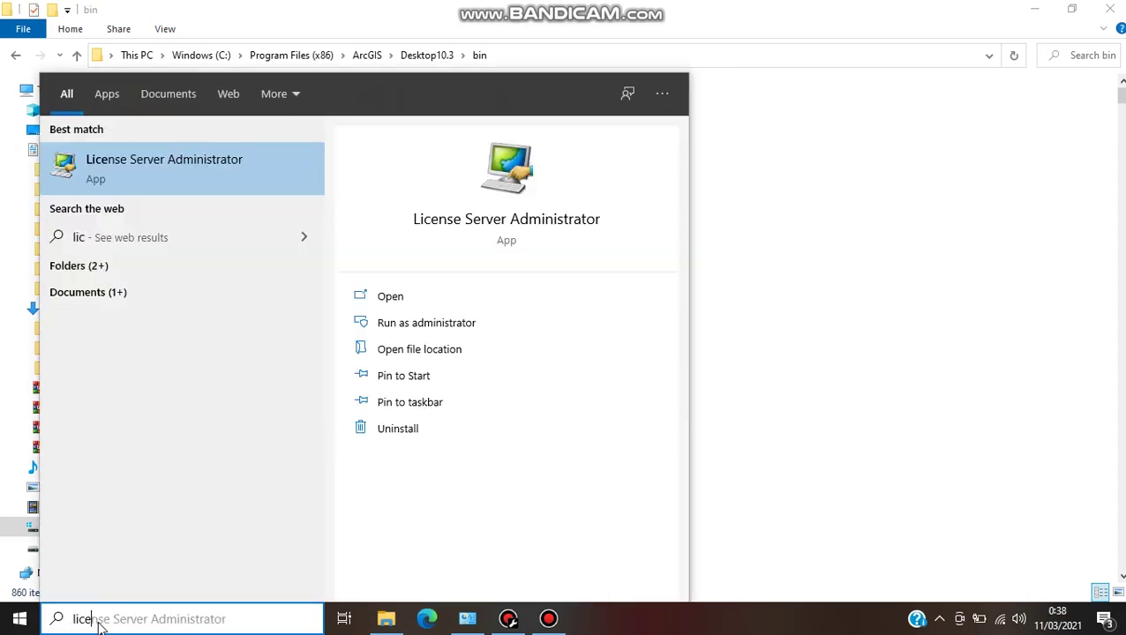
pyautogui.click(262, 191)
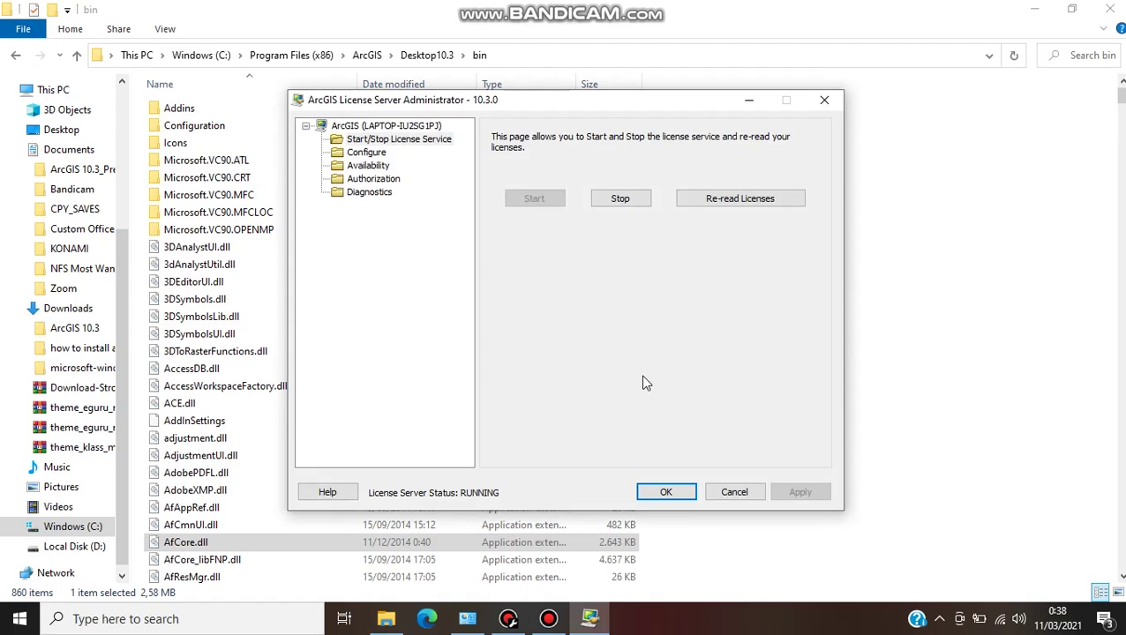
pyautogui.click(665, 493)
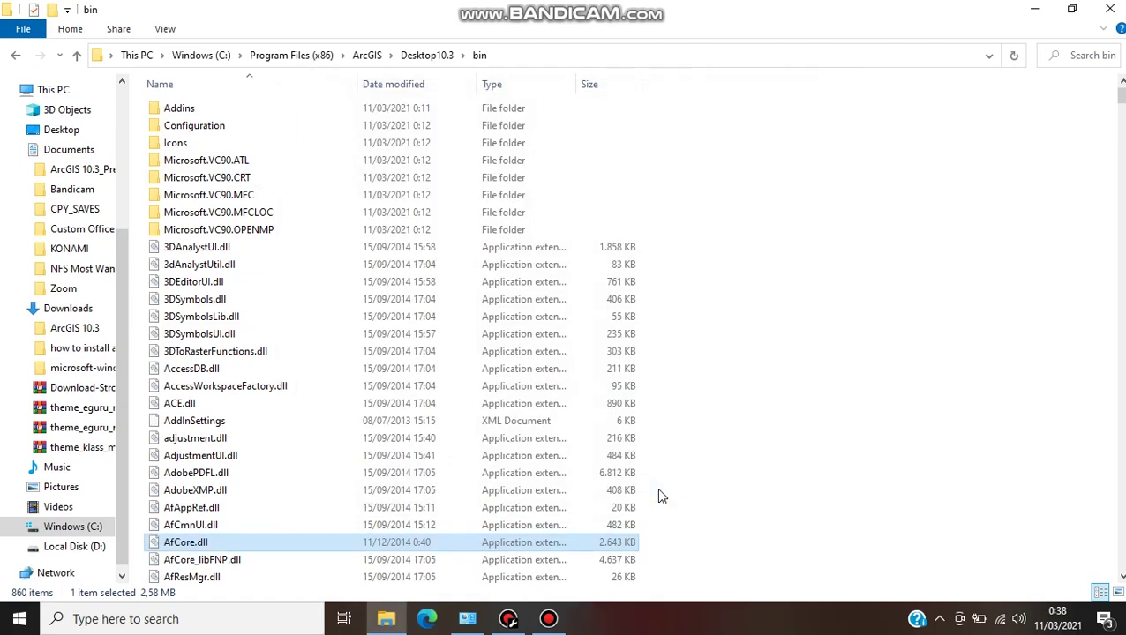
# - Open ArcGIS Administrator and show the Desktop software product and license manager settings
pyautogui.click(213, 622)
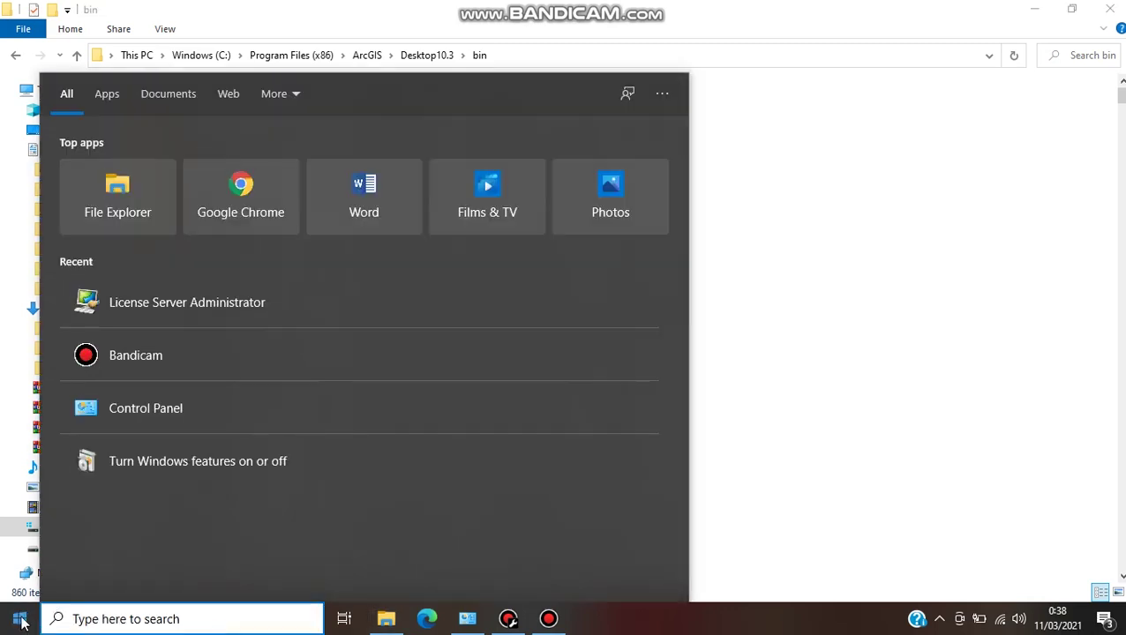
pyautogui.click(20, 621)
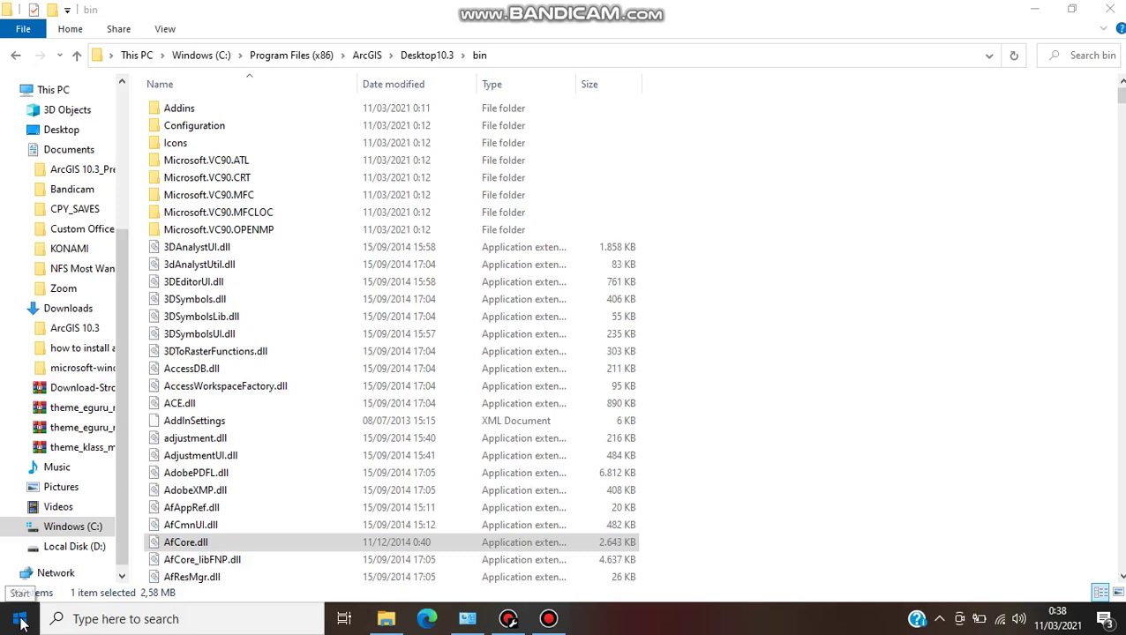
pyautogui.click(20, 622)
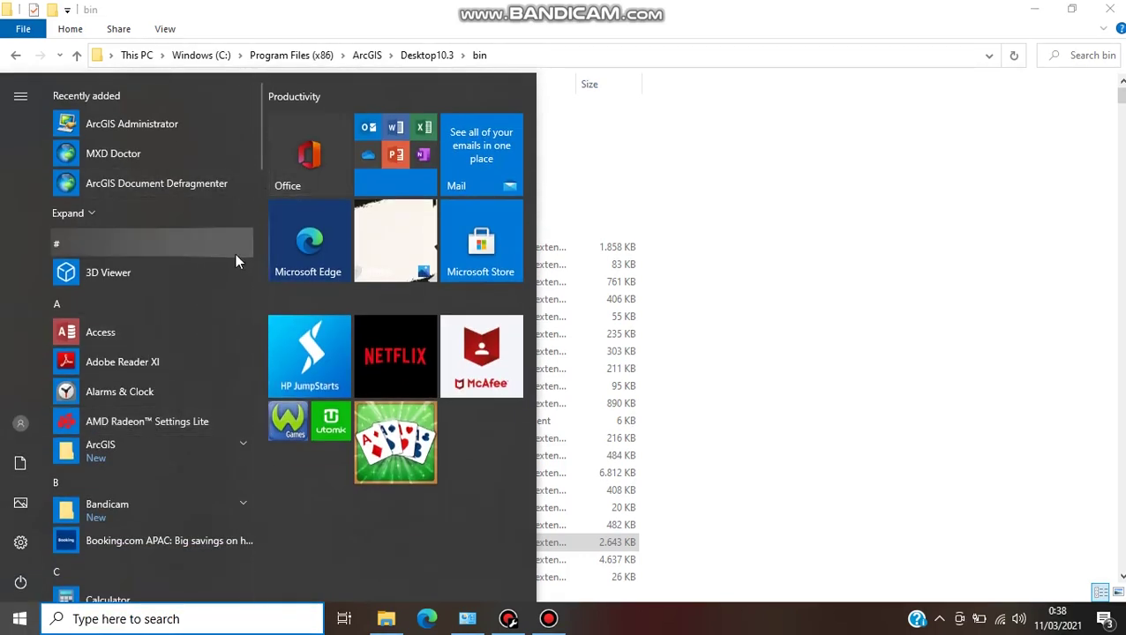
pyautogui.click(239, 444)
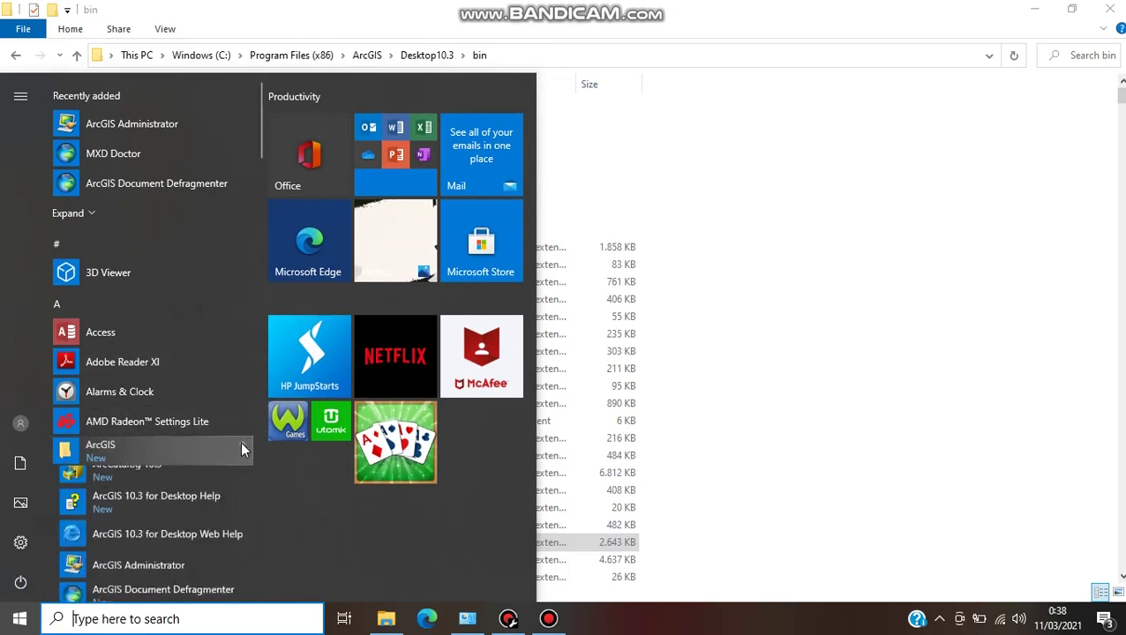
pyautogui.click(165, 569)
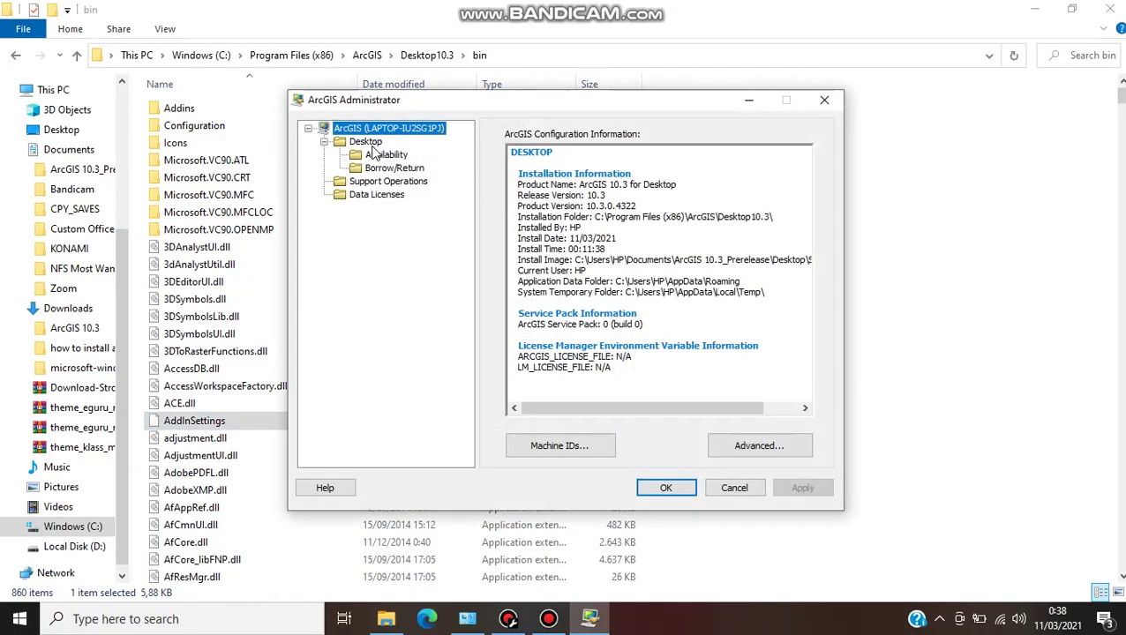
pyautogui.doubleClick(374, 145)
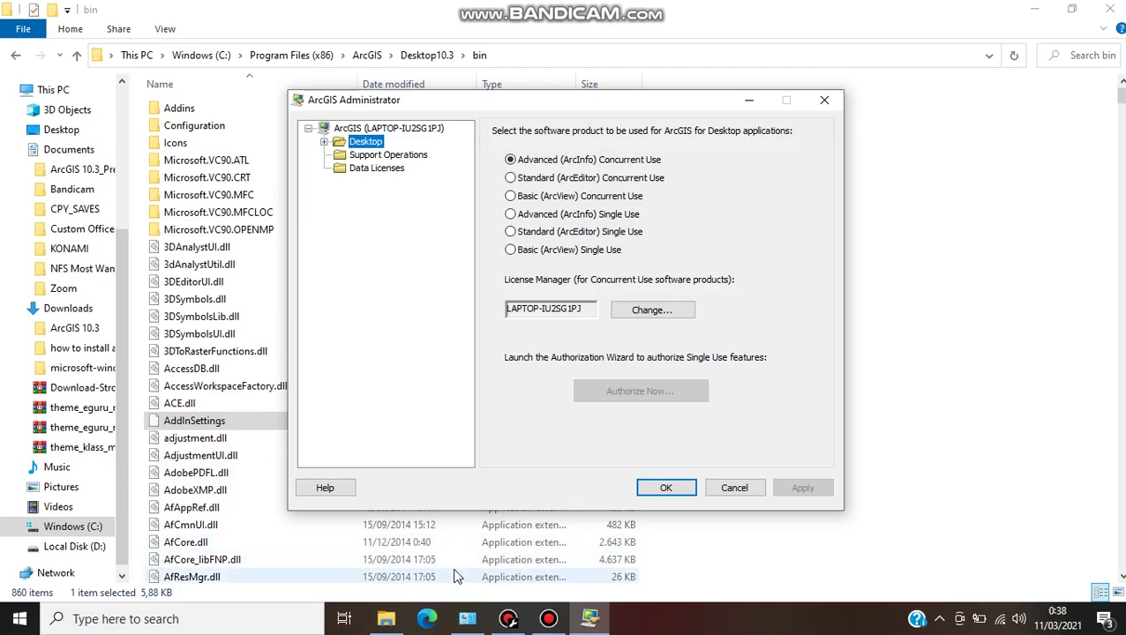
# - Look up the computer name in the Windows System information and its name change dialog, then close these windows without changes
pyautogui.moveTo(466, 621)
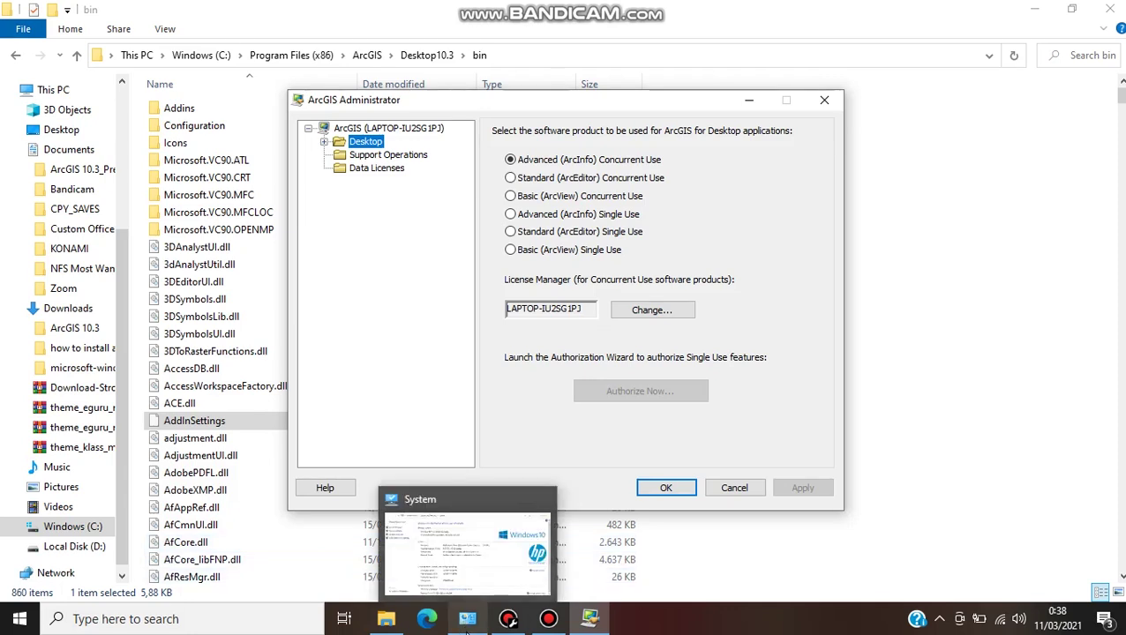
pyautogui.click(470, 571)
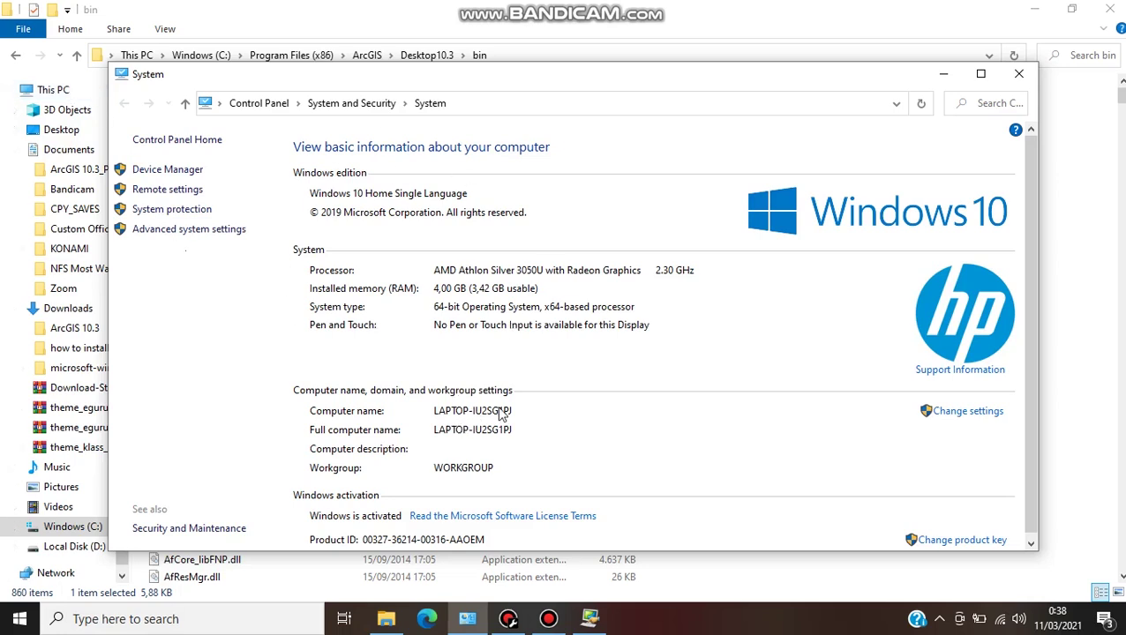
pyautogui.click(971, 413)
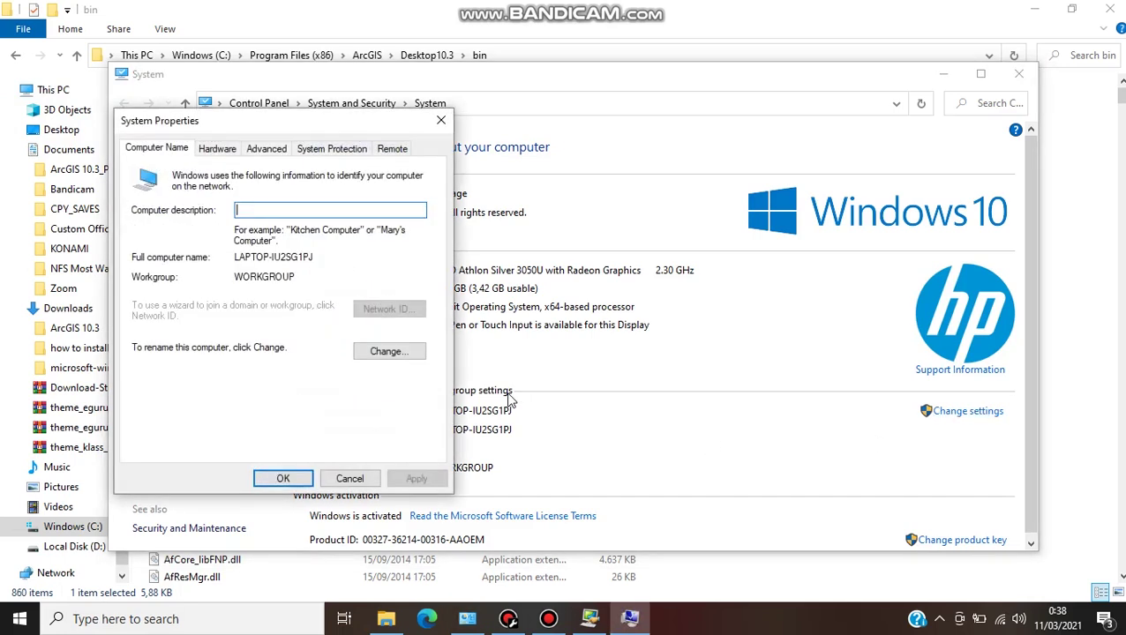
pyautogui.click(391, 352)
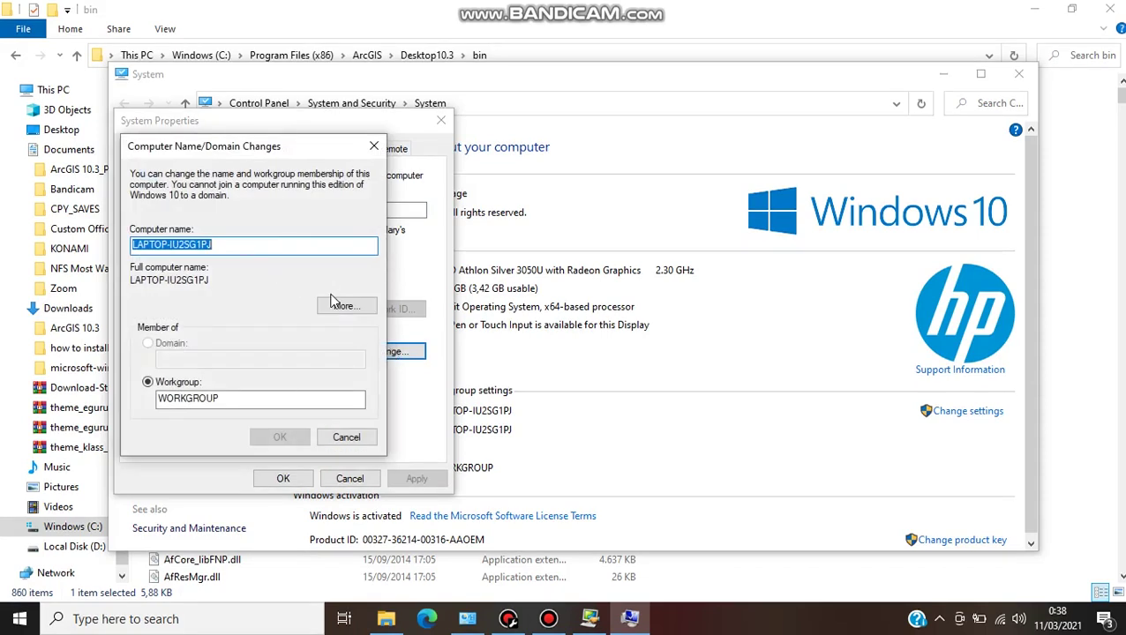
pyautogui.click(375, 146)
pyautogui.click(437, 122)
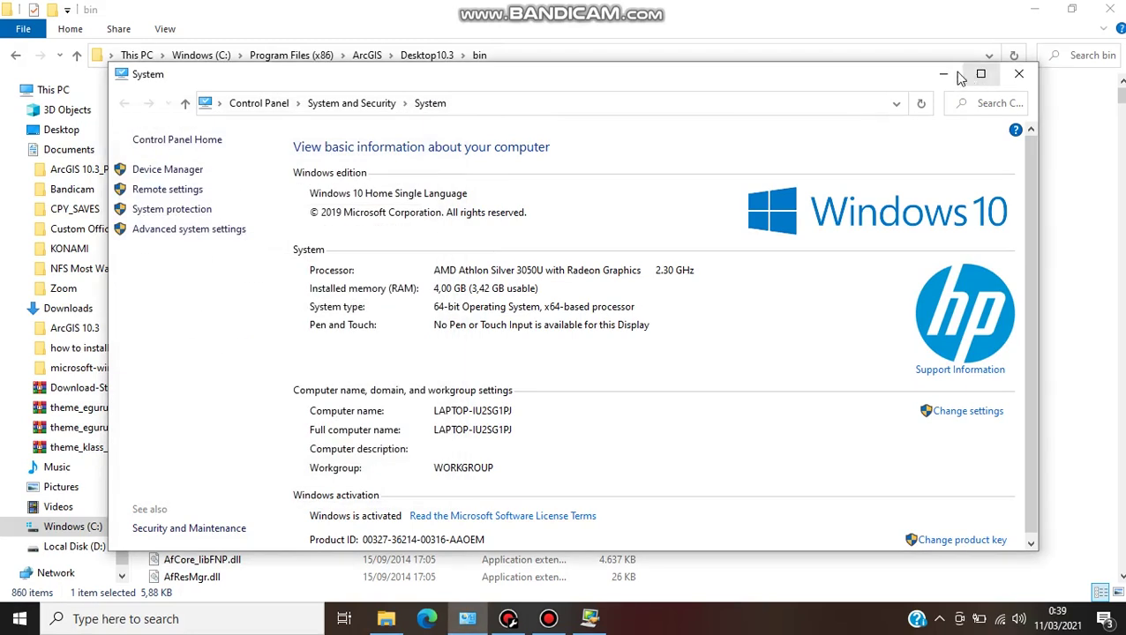
pyautogui.click(1019, 74)
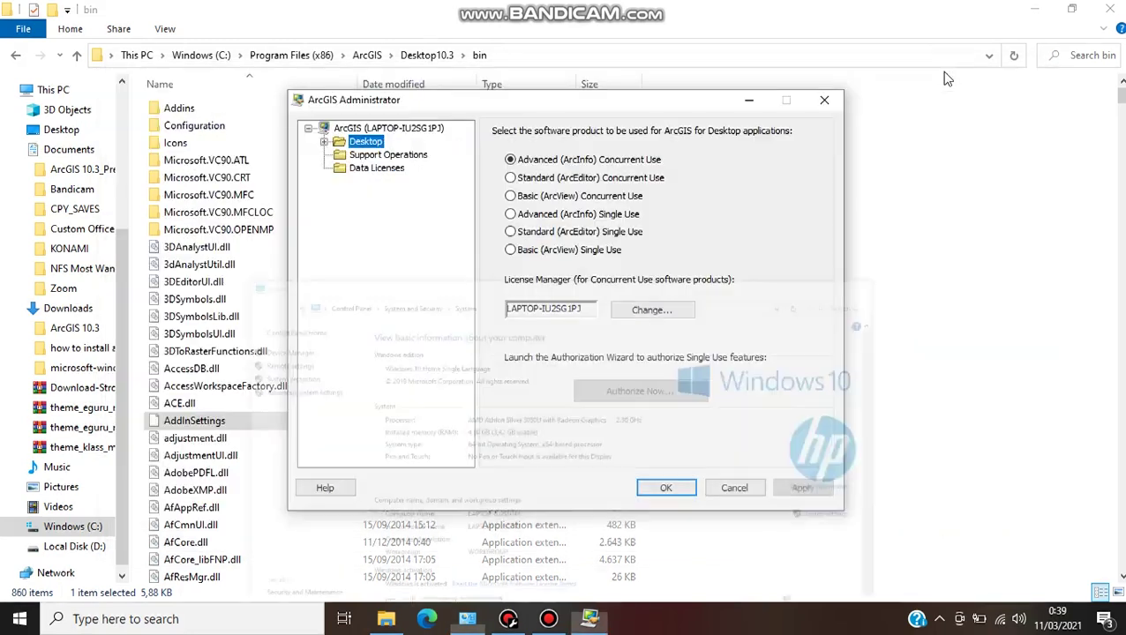
# - Confirm this computer's name as the license manager for the Desktop products and close ArcGIS Administrator
pyautogui.click(671, 312)
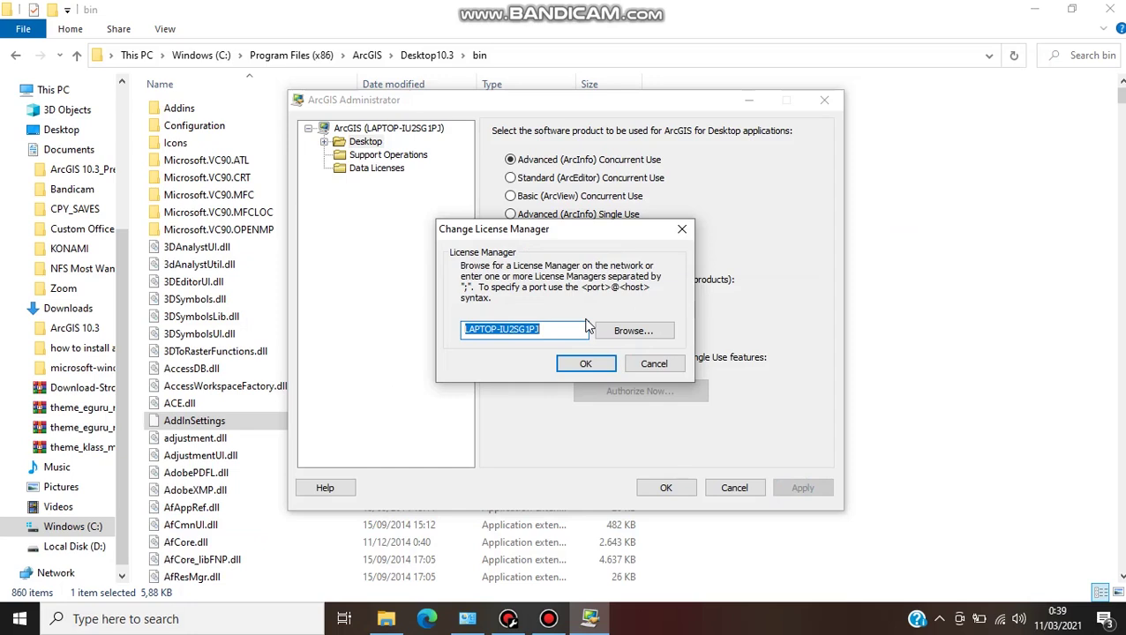
pyautogui.click(586, 325)
pyautogui.click(584, 362)
pyautogui.click(660, 492)
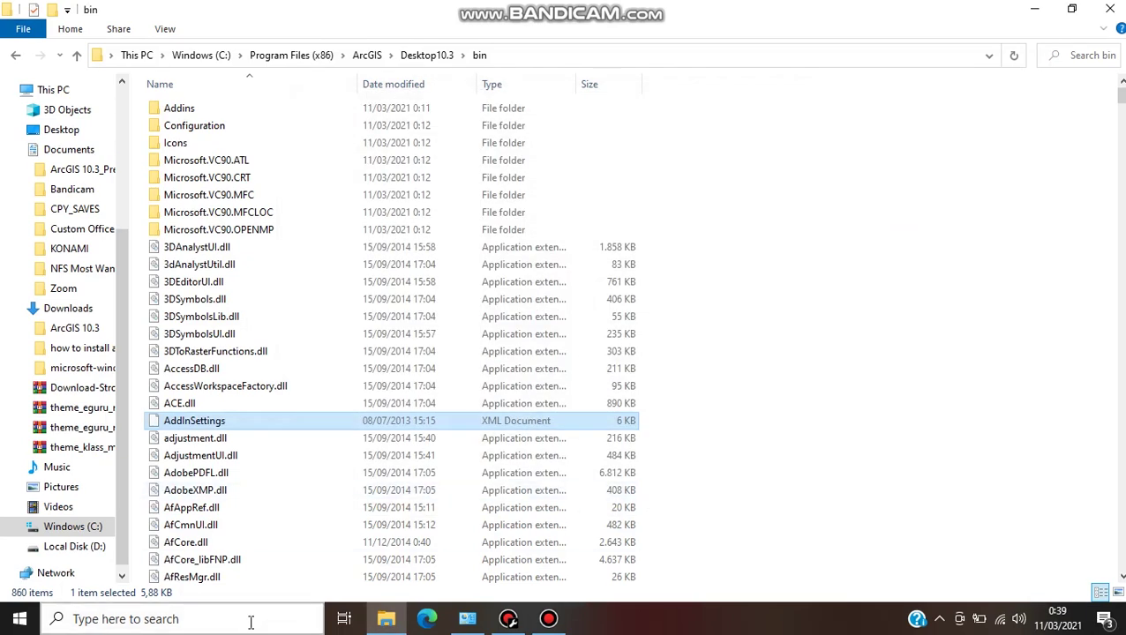
pyautogui.click(547, 619)
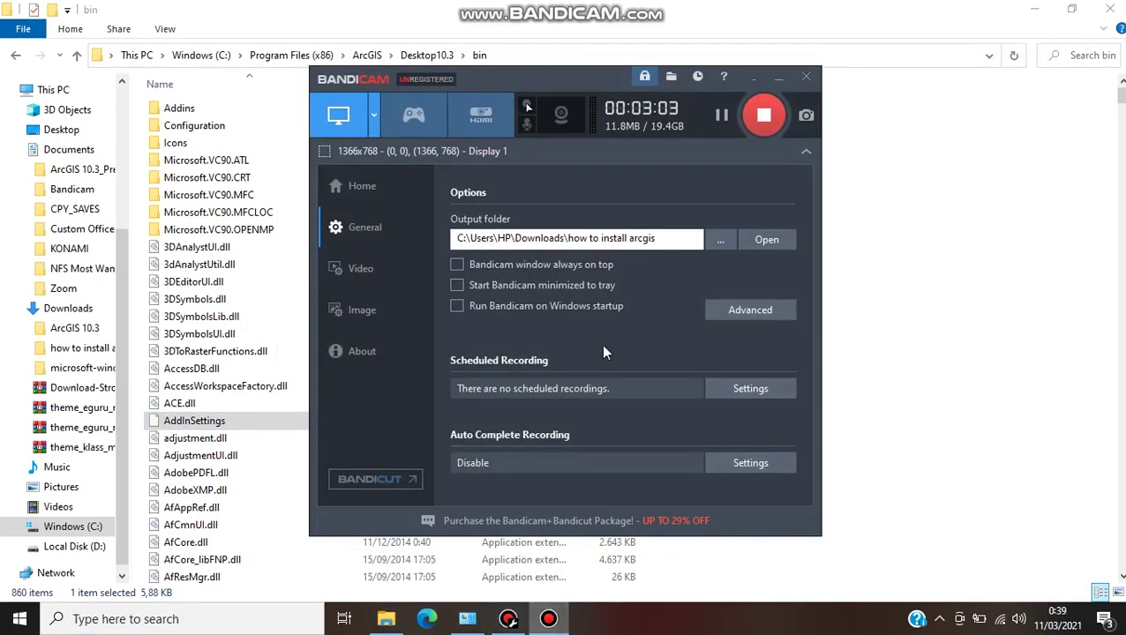
pyautogui.click(779, 78)
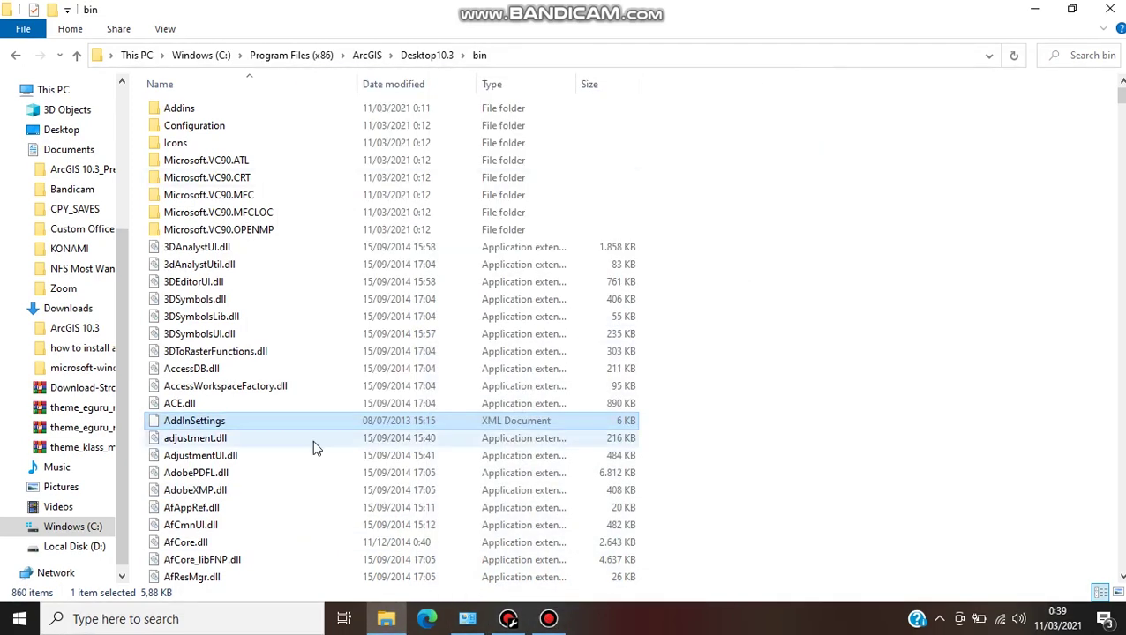
# - Search Windows for ArcMap 10.3, launch it, and bring up its Getting Started window
pyautogui.click(186, 624)
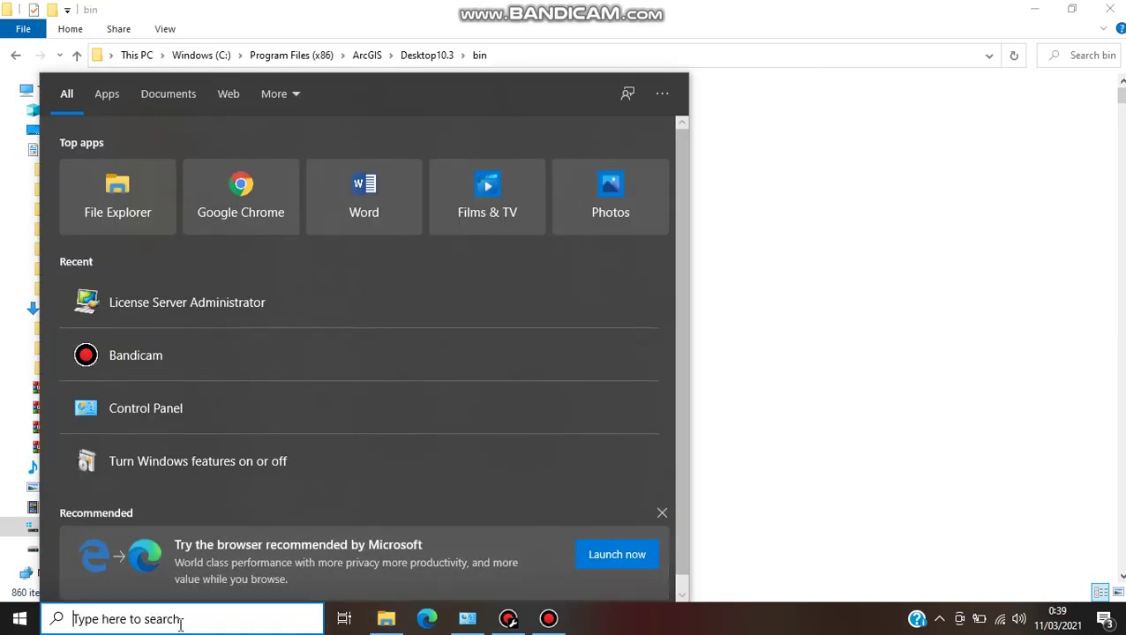
pyautogui.write('ar')
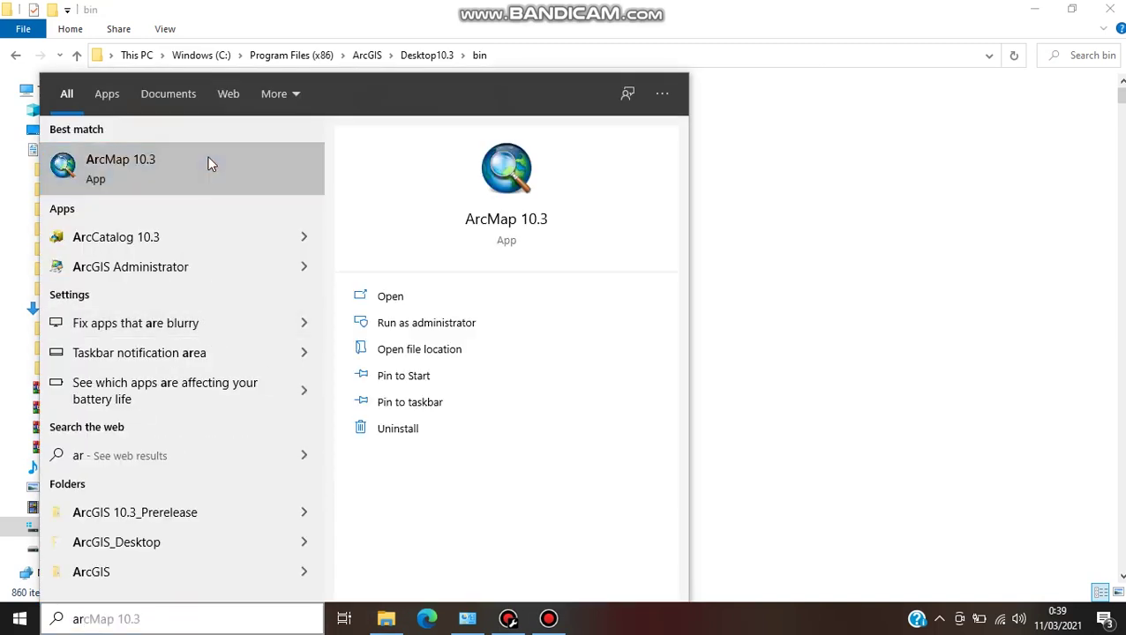
pyautogui.click(210, 163)
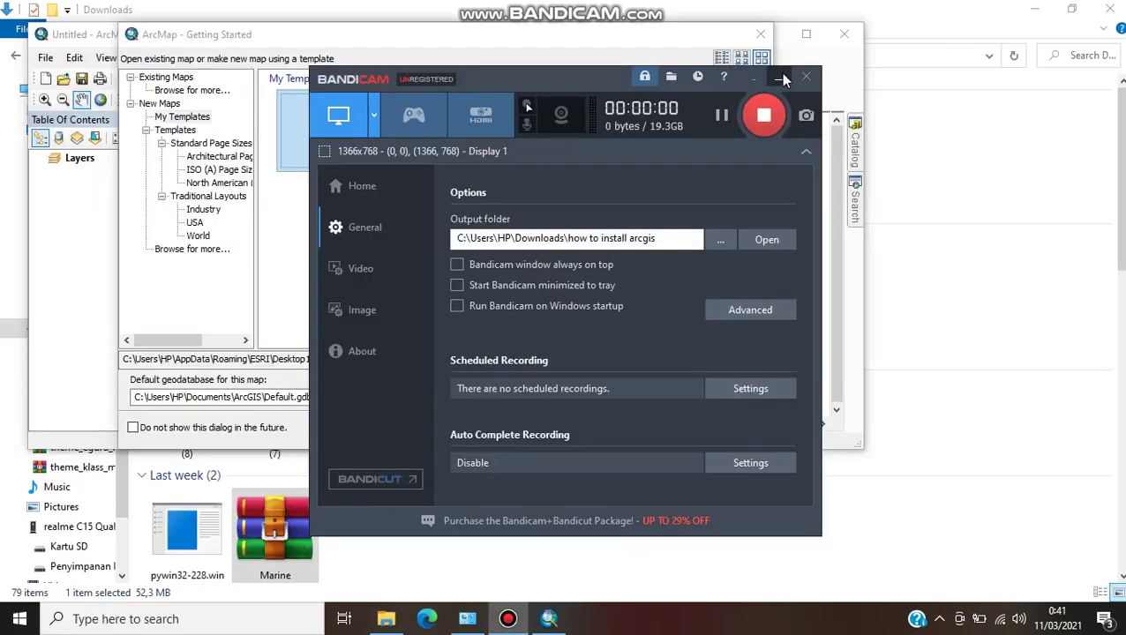
pyautogui.click(508, 619)
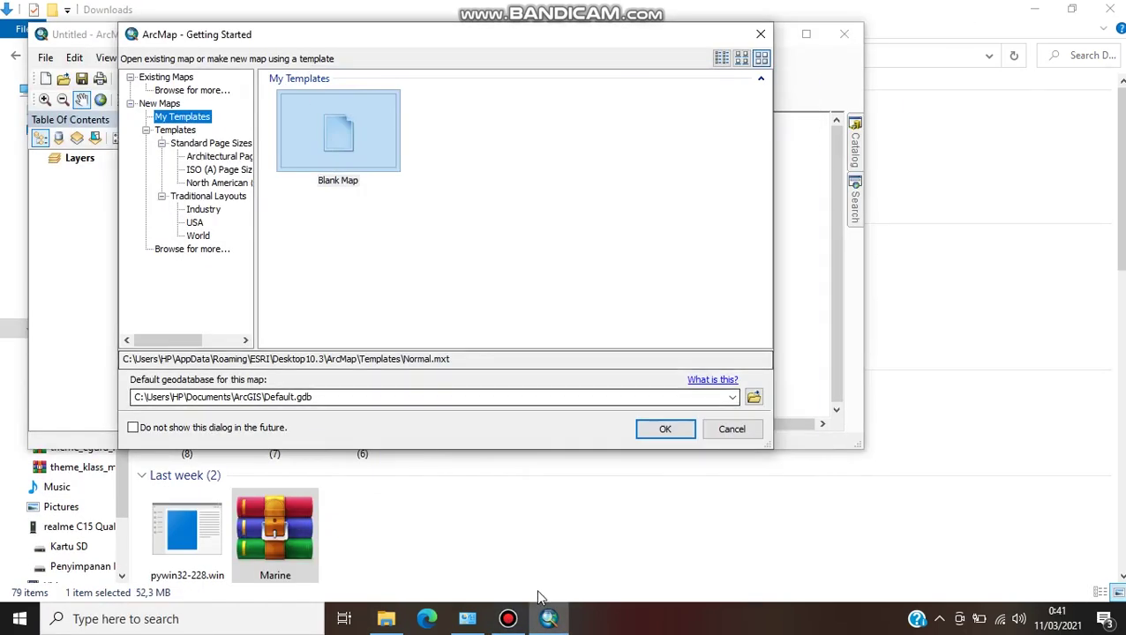
pyautogui.click(508, 618)
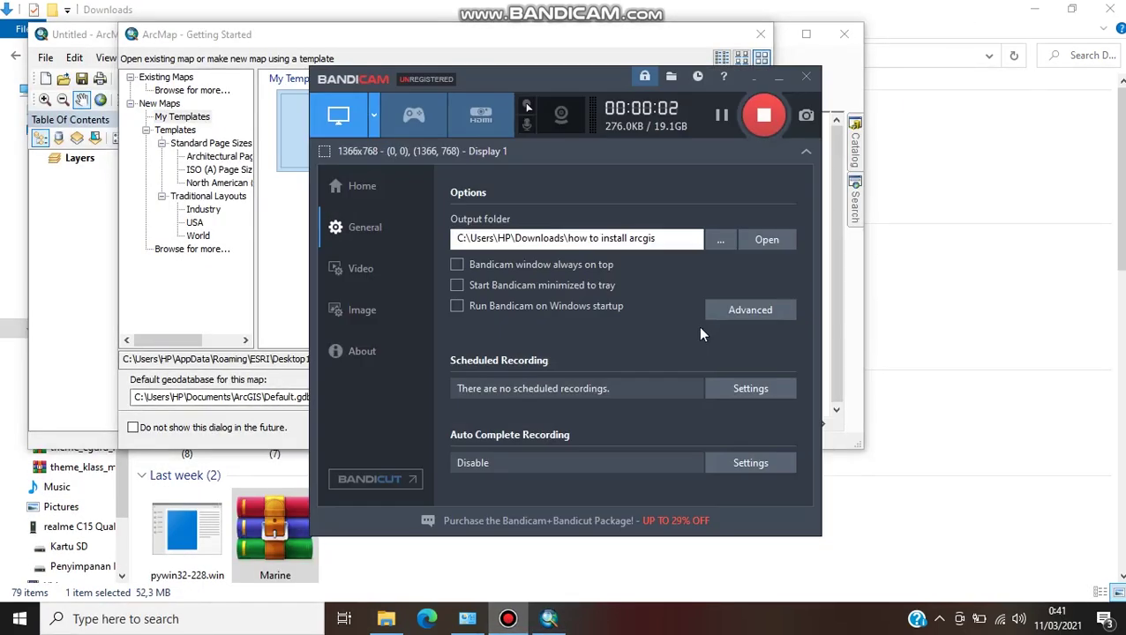
pyautogui.click(779, 79)
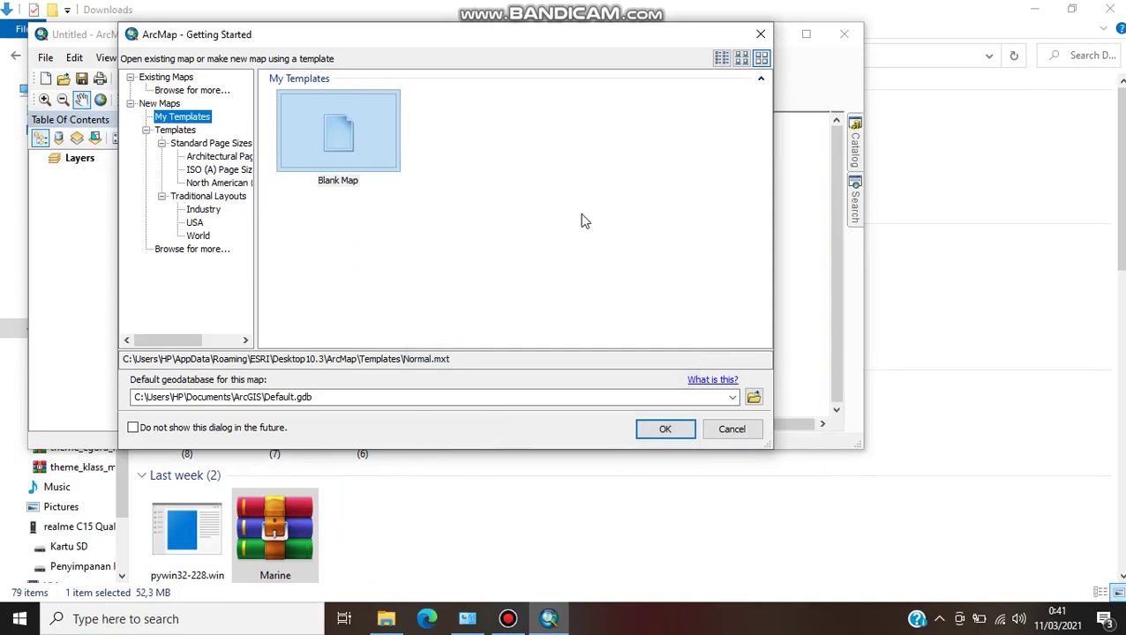
# - Close the Getting Started window, minimize ArcMap, and launch the pywin32-228.win32-py2.7 installer from the Downloads folder
pyautogui.click(762, 34)
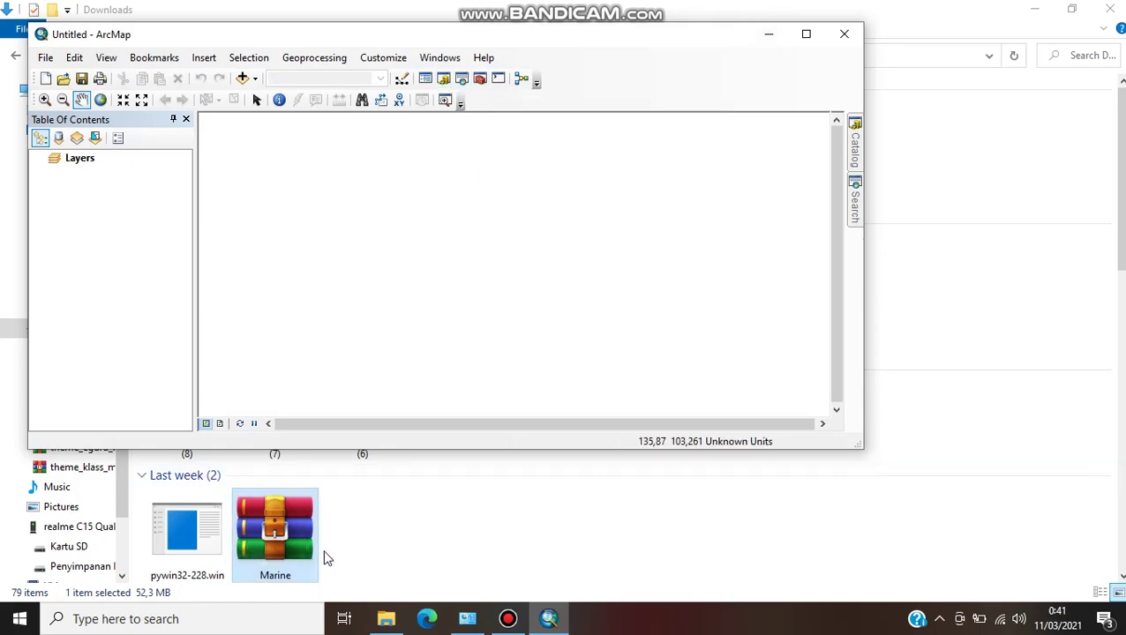
pyautogui.click(766, 37)
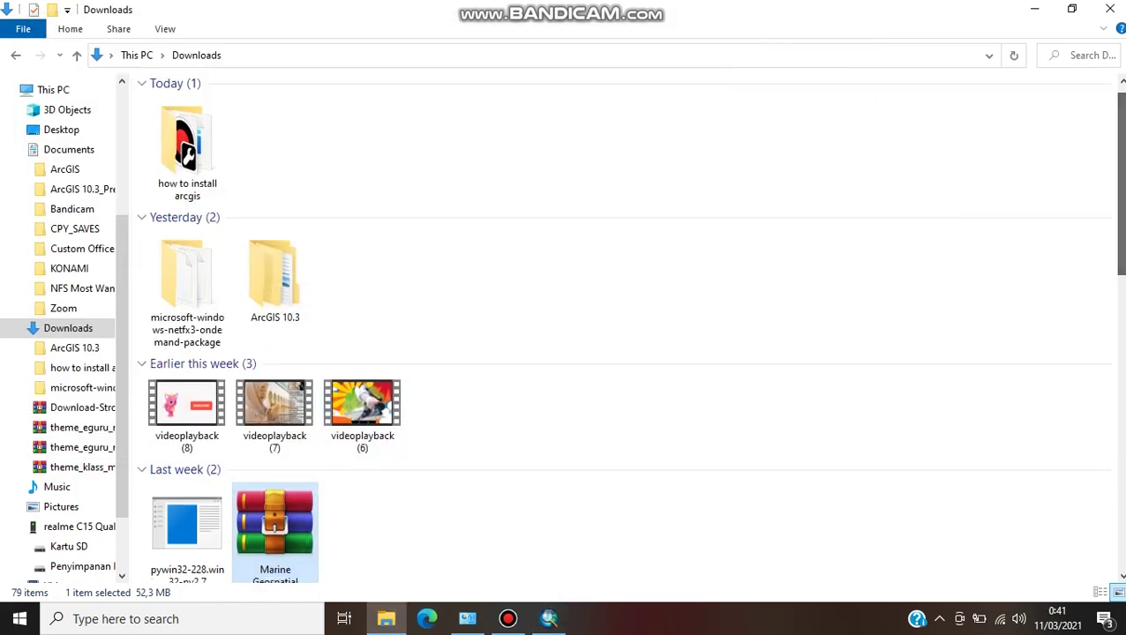
pyautogui.moveTo(1121, 220); pyautogui.dragTo(1121, 269)
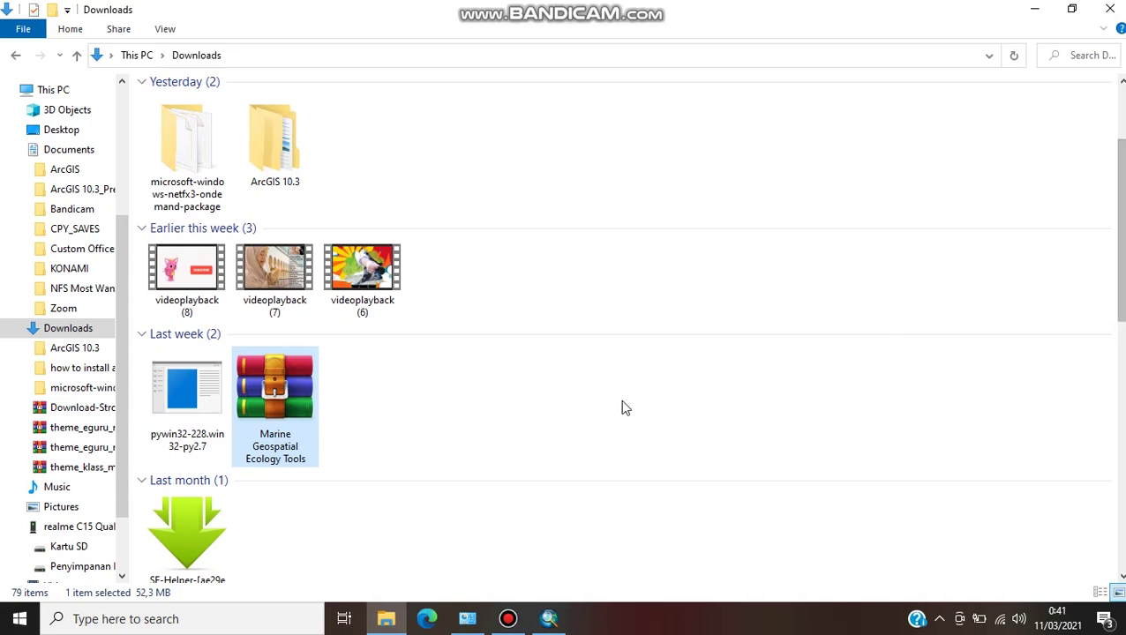
pyautogui.doubleClick(203, 401)
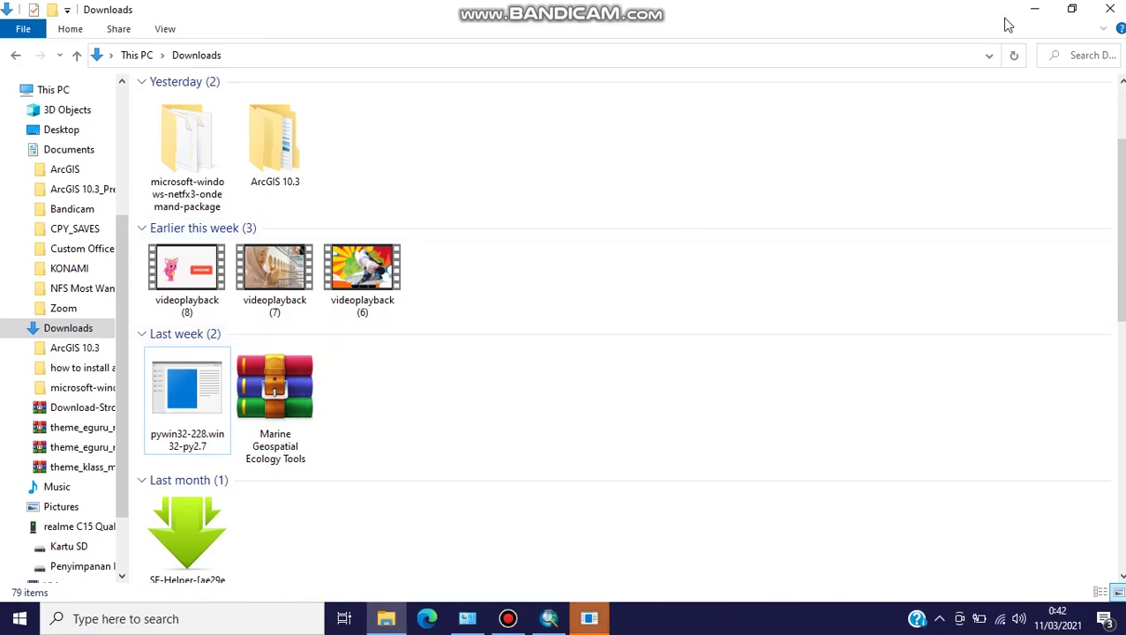
pyautogui.click(1038, 15)
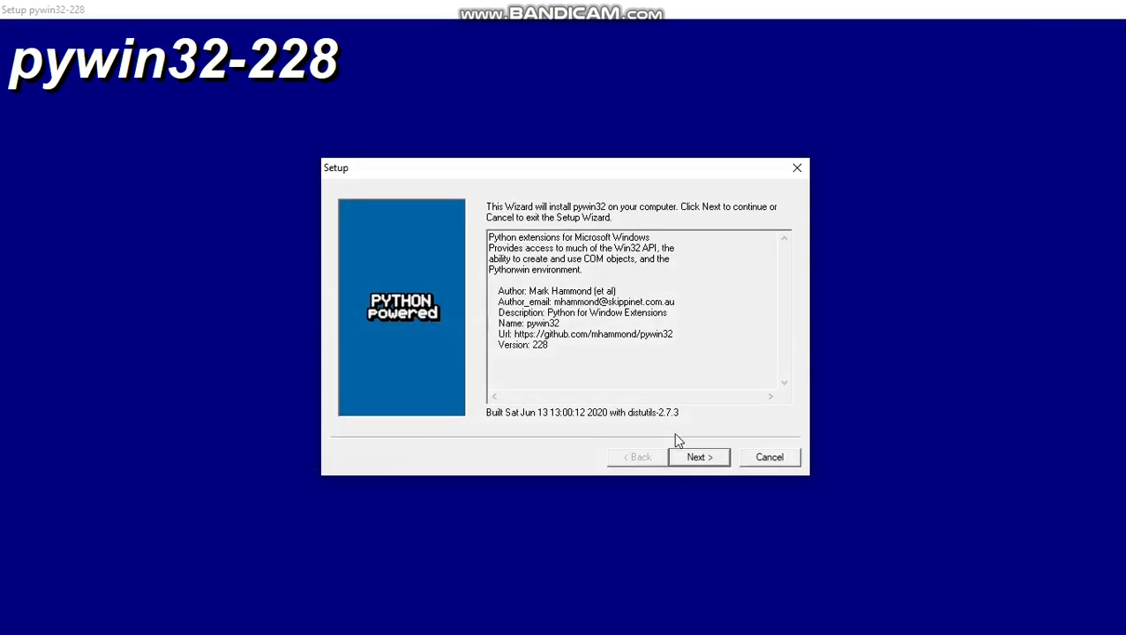
# - Install pywin32 for Python Version 2.7 into C:\Python27\ArcGIS10.3\Lib\site-packages\ through the setup wizard
pyautogui.click(701, 457)
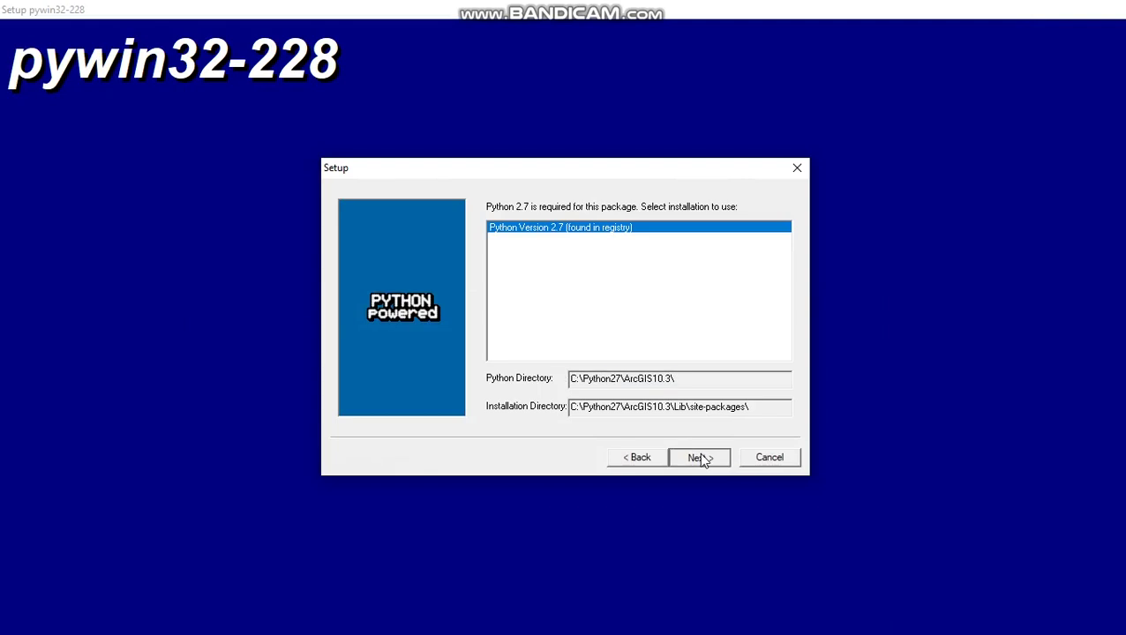
pyautogui.click(700, 457)
pyautogui.click(701, 458)
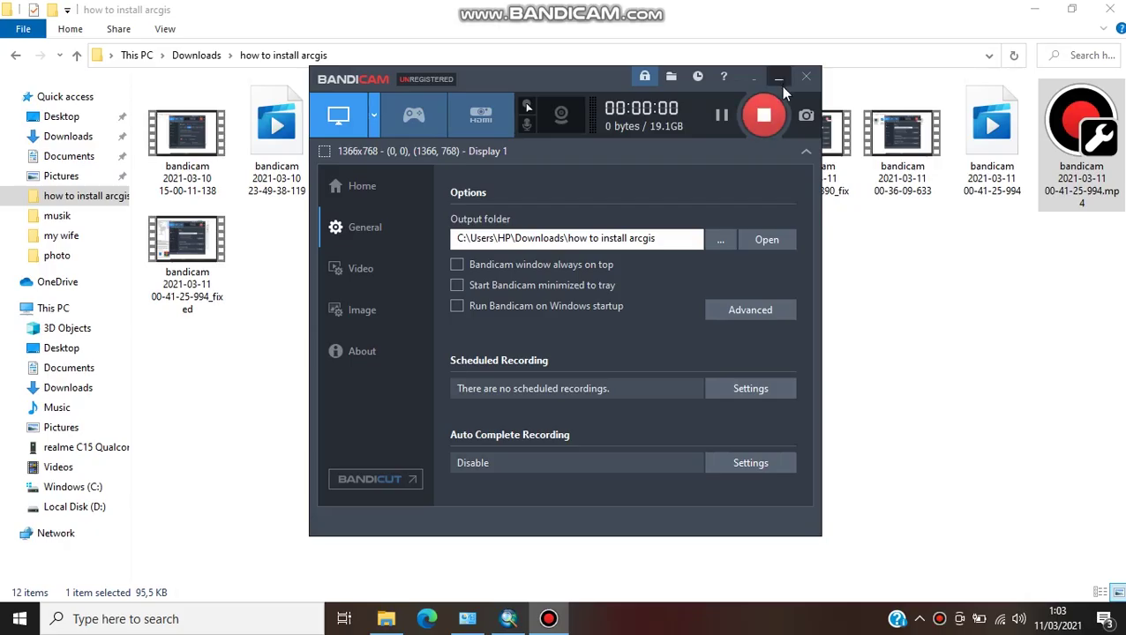
# - Extract the Marine Geospatial Ecology Tools archive in Downloads to a folder of the same name with the default extraction options
pyautogui.click(779, 79)
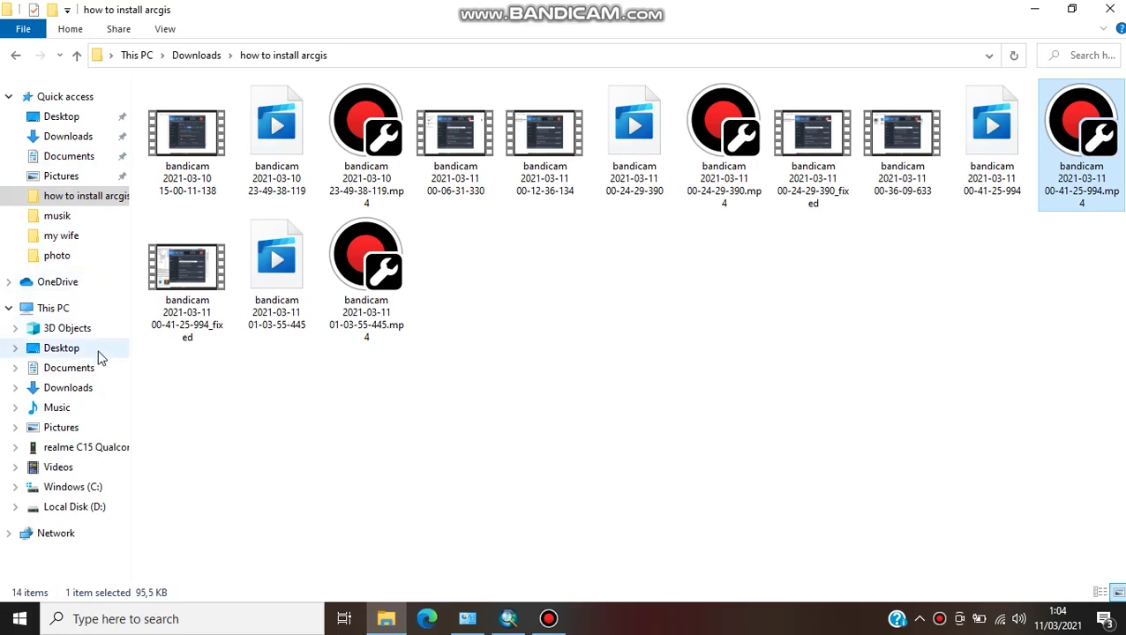
pyautogui.click(89, 393)
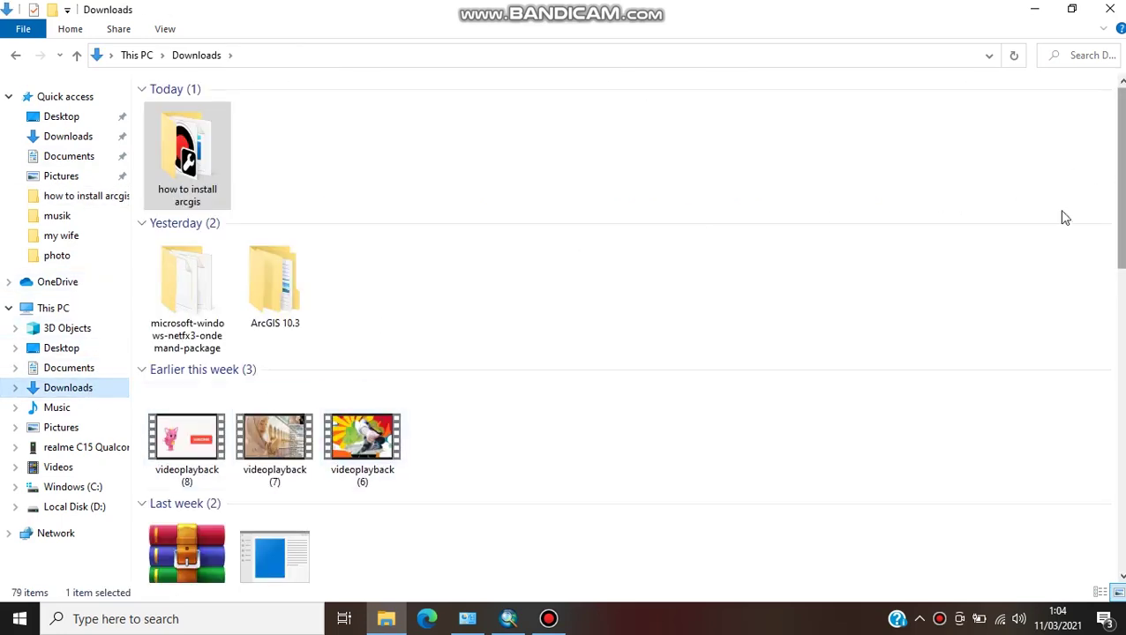
pyautogui.moveTo(1119, 183); pyautogui.dragTo(1114, 265)
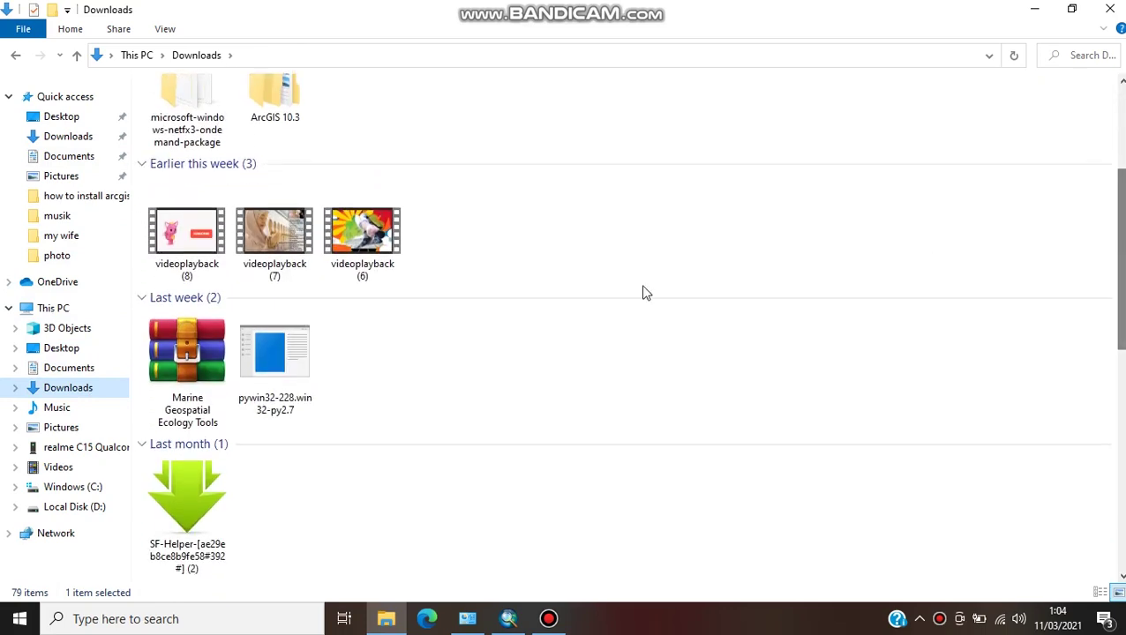
pyautogui.click(194, 340)
pyautogui.rightClick(194, 340)
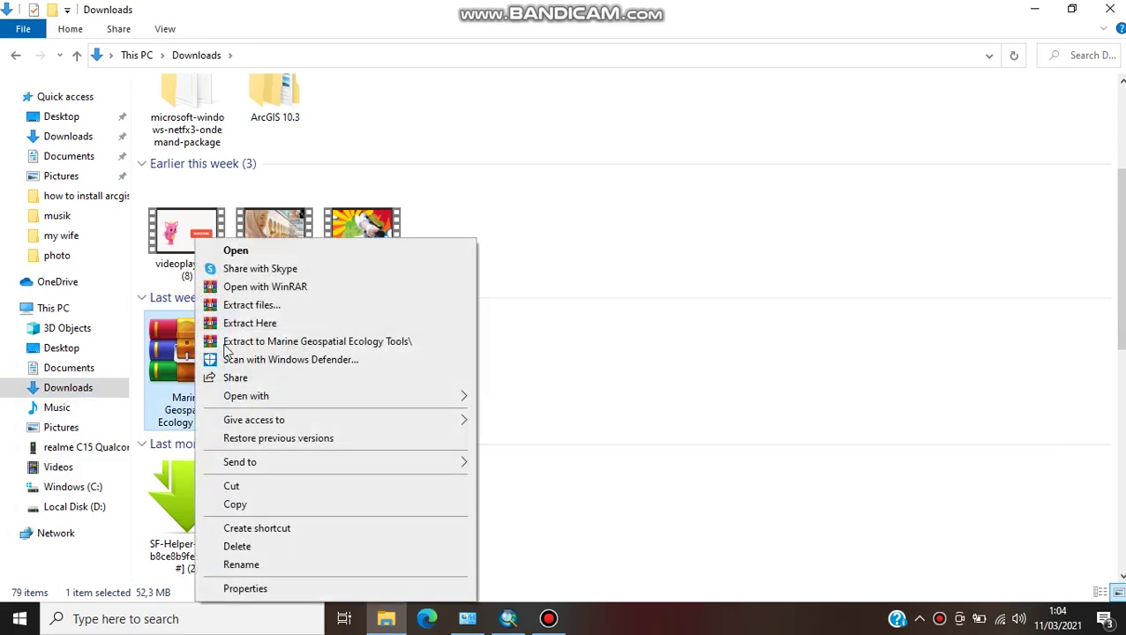
pyautogui.click(320, 305)
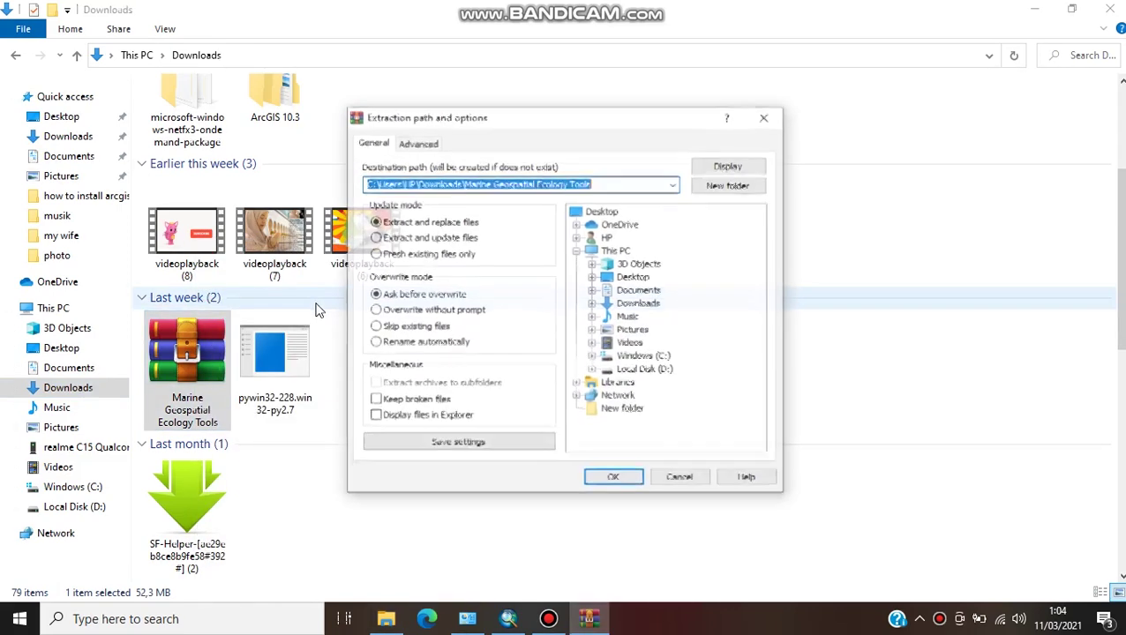
pyautogui.click(612, 474)
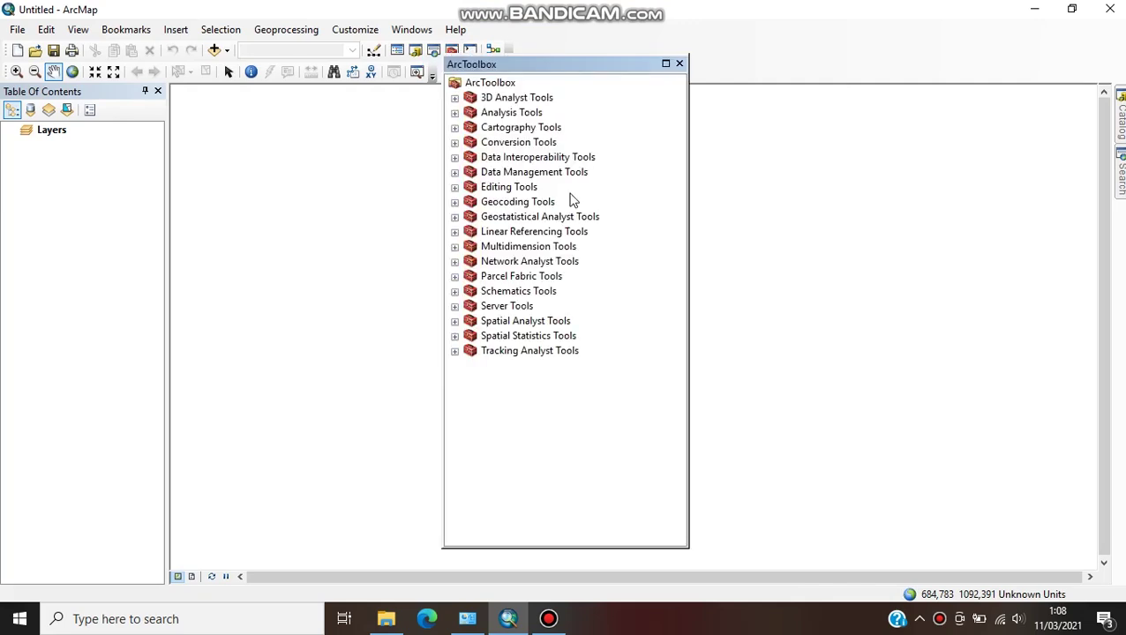
# - Start adding a toolbox to ArcToolbox in ArcMap and check the available browse locations
pyautogui.click(509, 83)
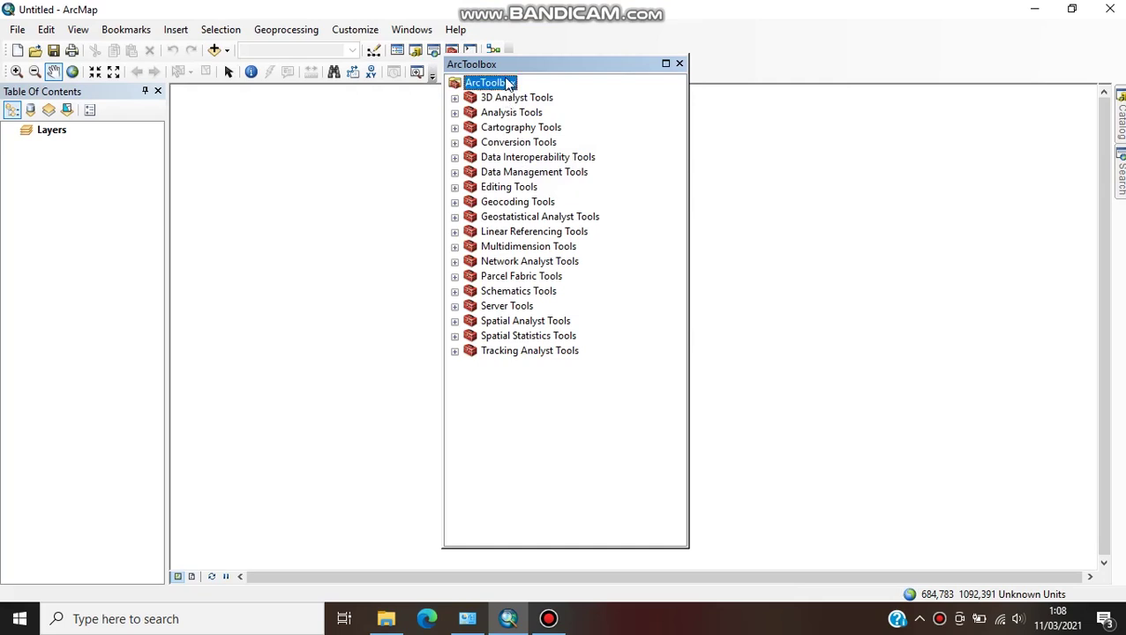
pyautogui.rightClick(506, 83)
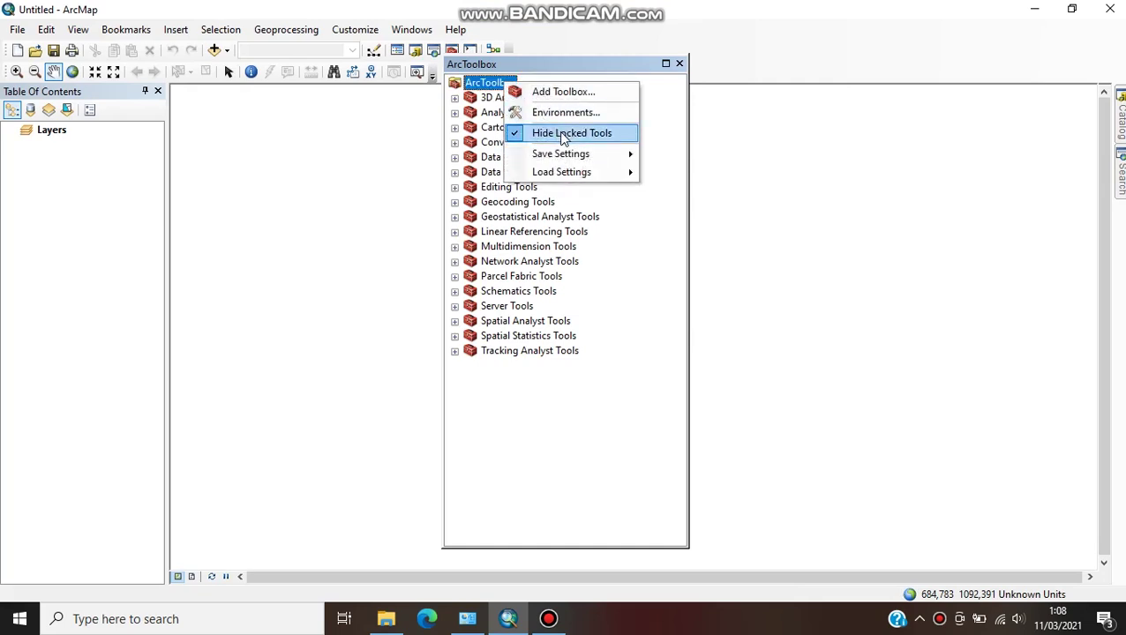
pyautogui.click(578, 89)
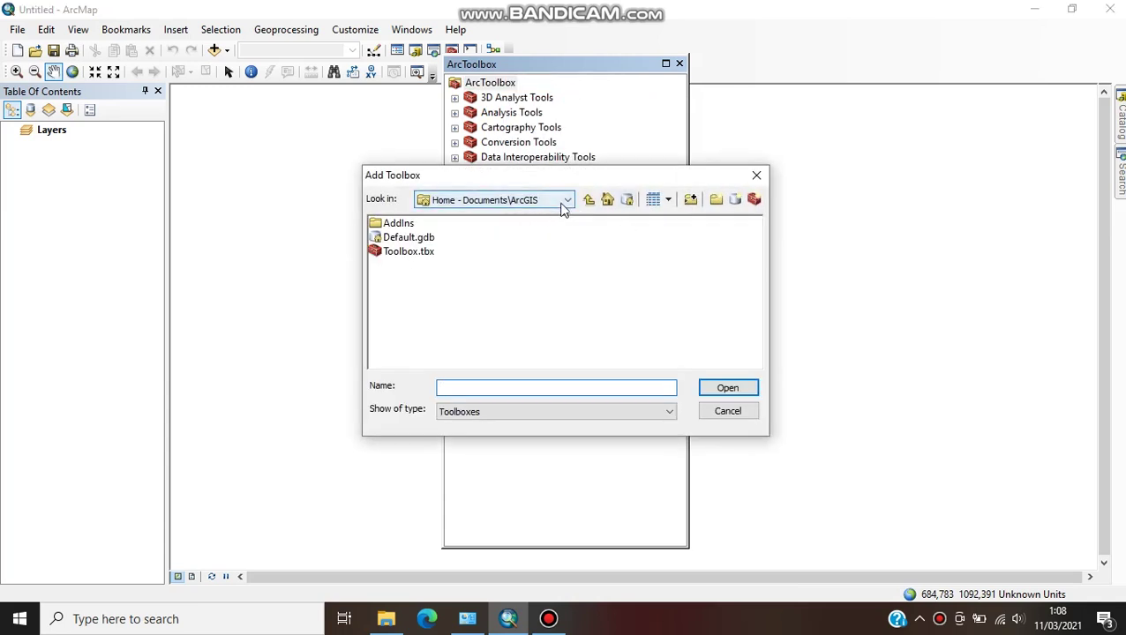
pyautogui.click(562, 203)
pyautogui.click(553, 212)
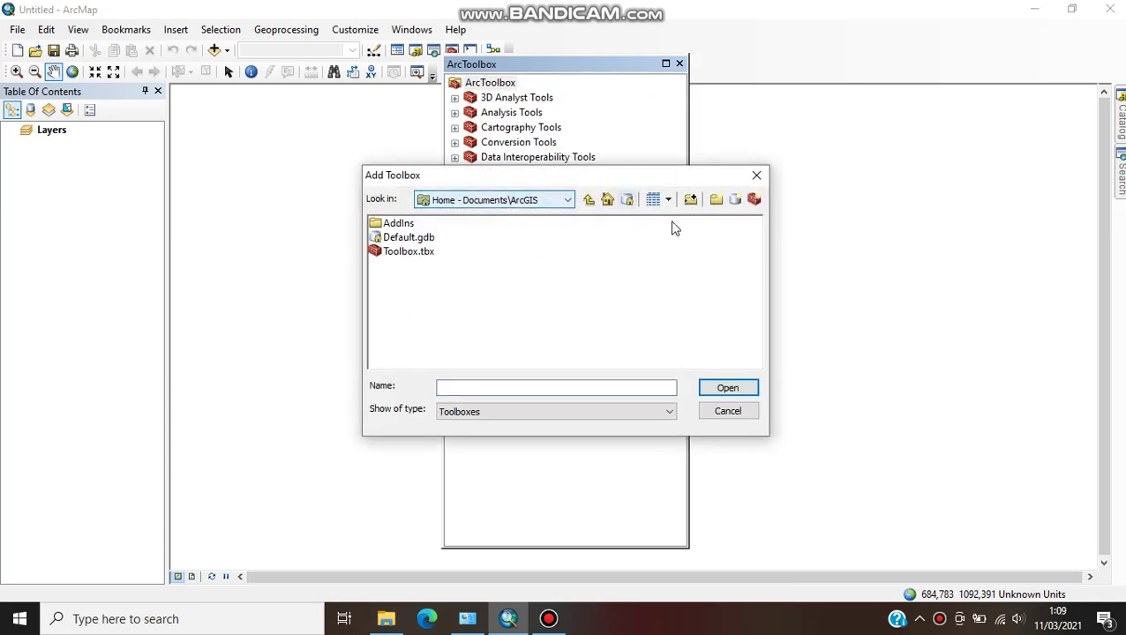
# - Connect to the folder C:\Program Files\GeoEco\ArcGISToolbox and add Marine Geospatial Ecology Tools.tbx from it to ArcToolbox
pyautogui.click(691, 199)
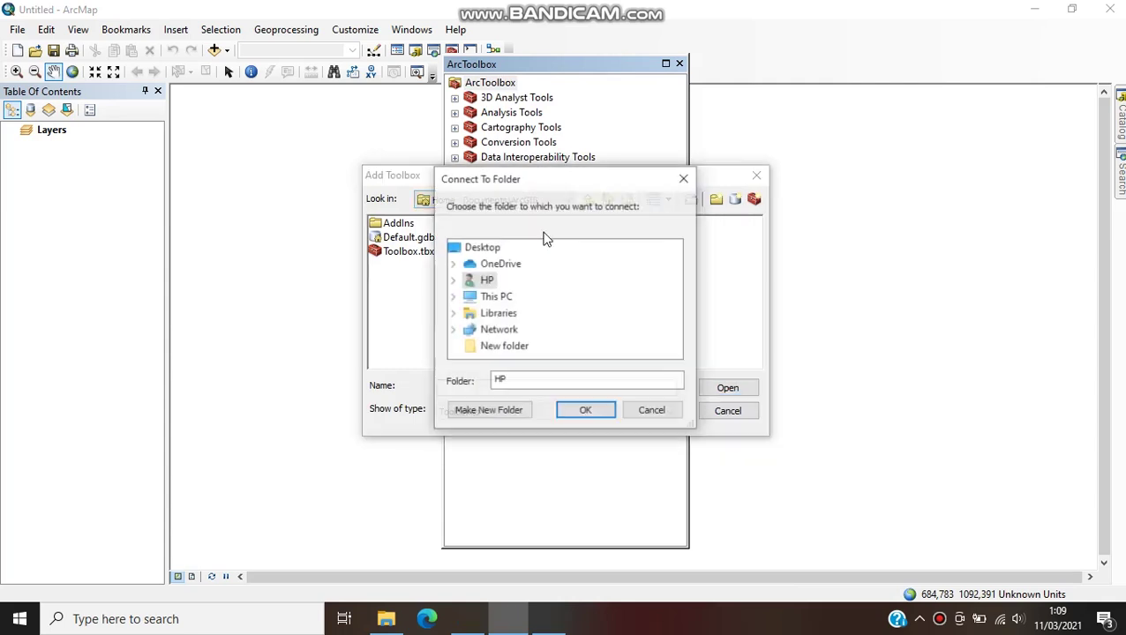
pyautogui.doubleClick(497, 294)
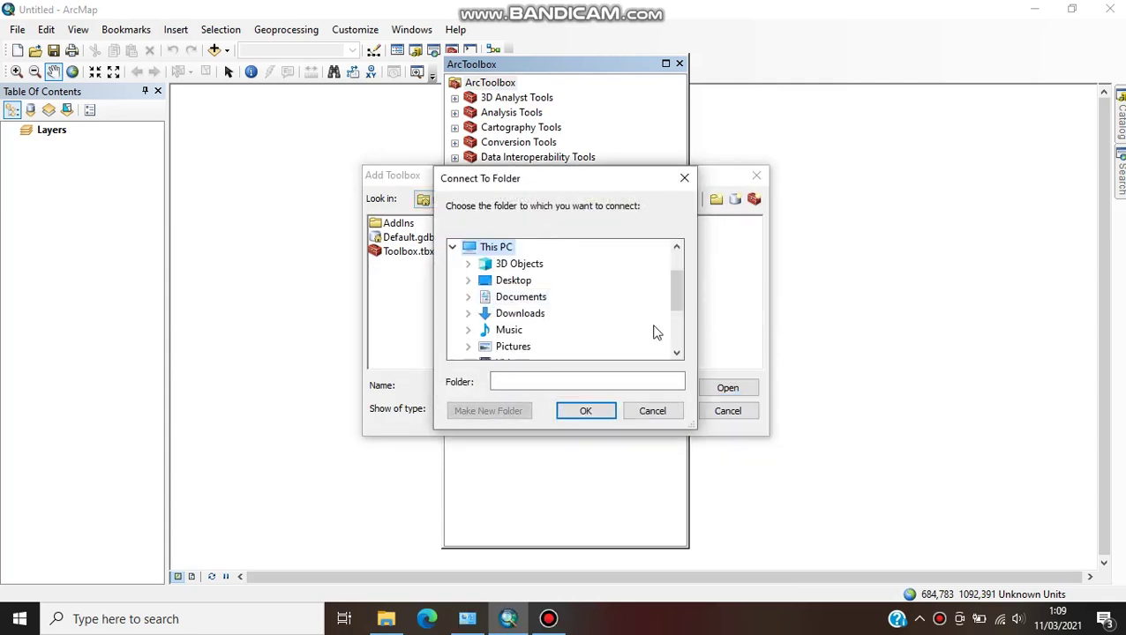
pyautogui.moveTo(681, 304); pyautogui.dragTo(684, 335)
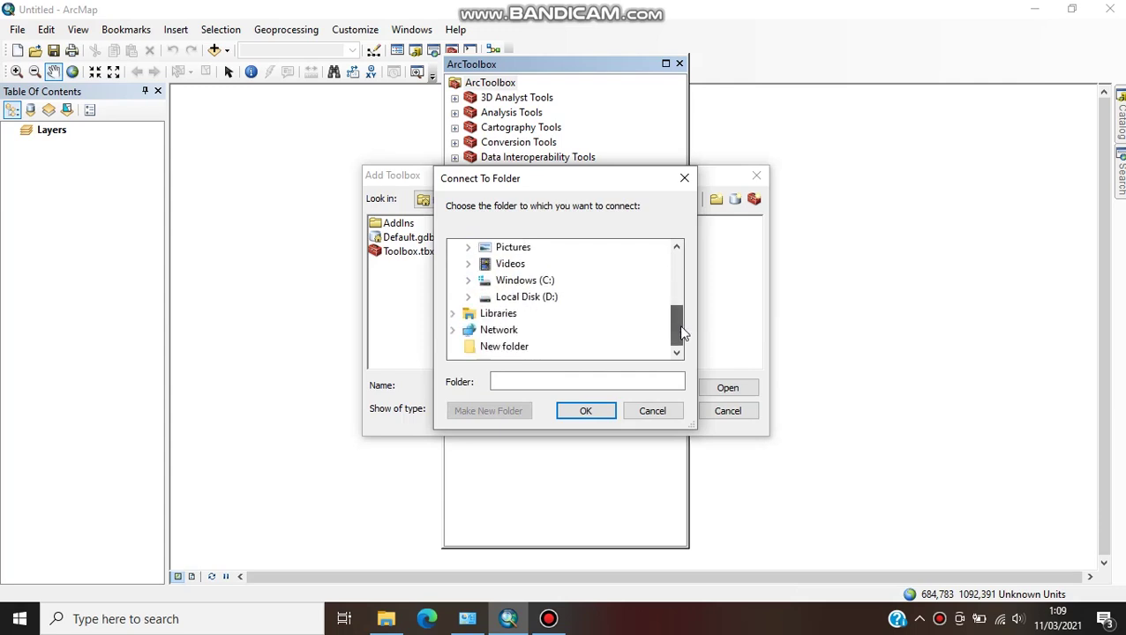
pyautogui.doubleClick(548, 284)
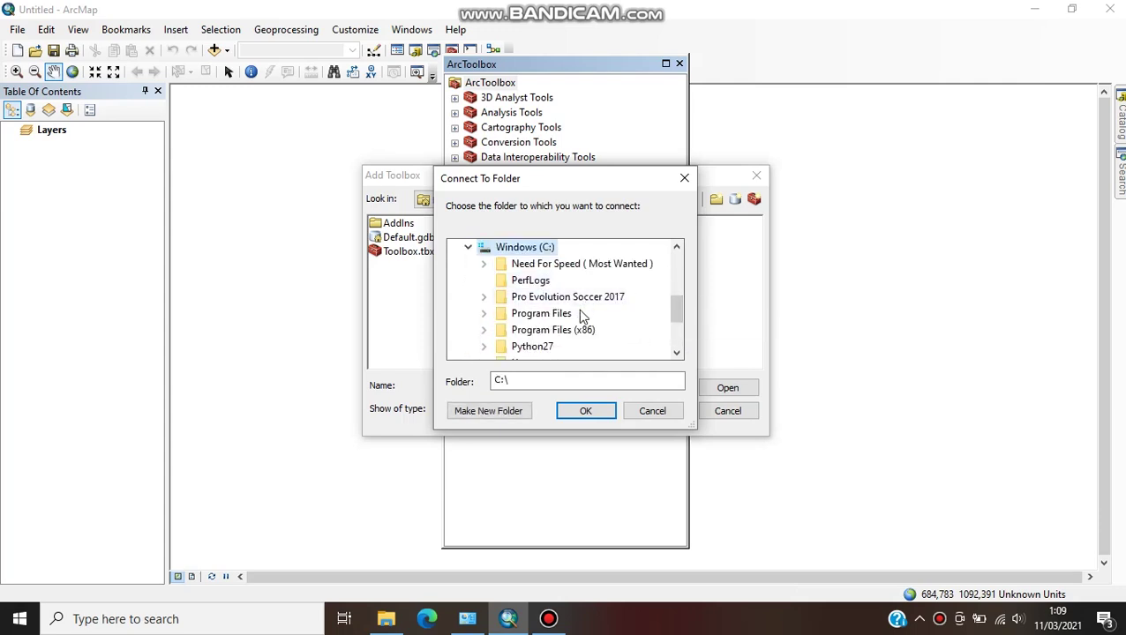
pyautogui.click(558, 317)
pyautogui.doubleClick(557, 316)
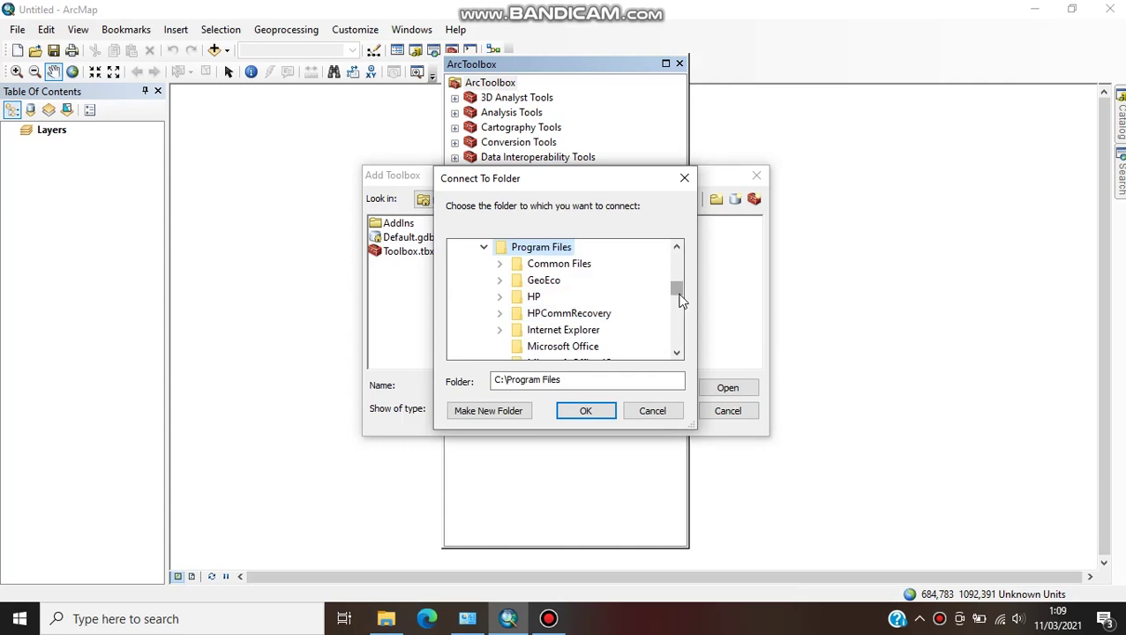
pyautogui.doubleClick(556, 283)
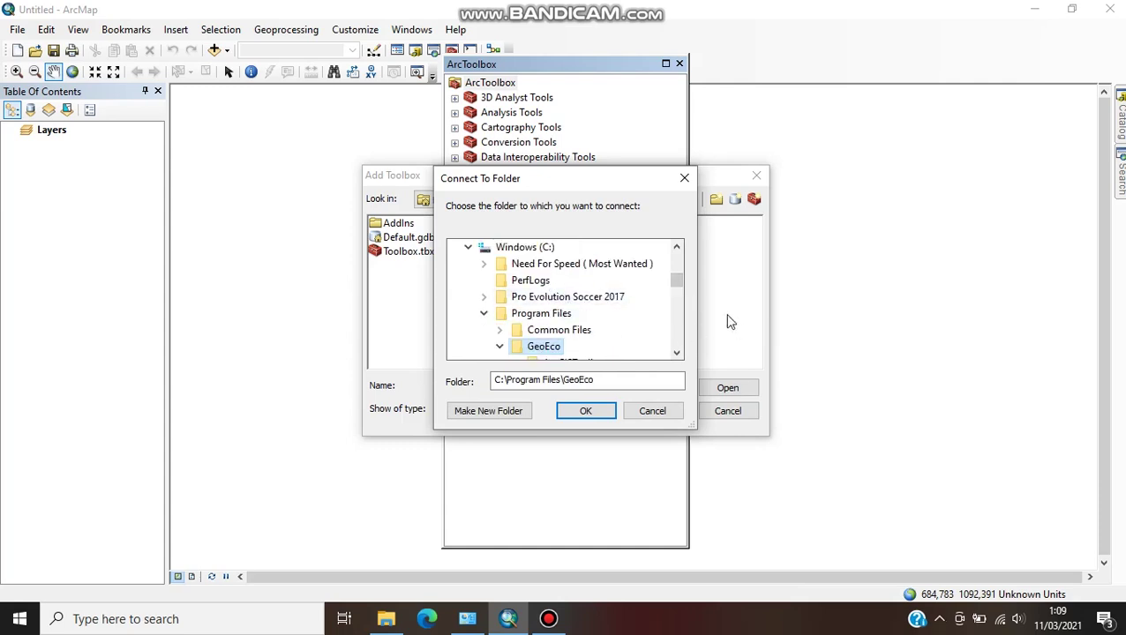
pyautogui.scroll(-1, 676, 281)
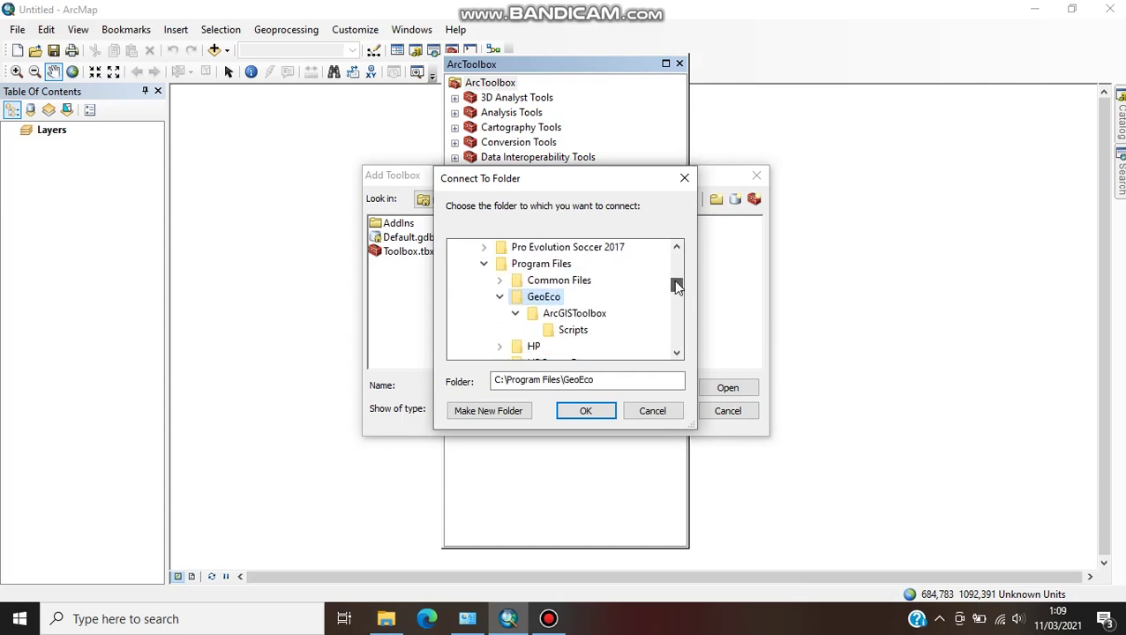
pyautogui.click(583, 315)
pyautogui.click(585, 411)
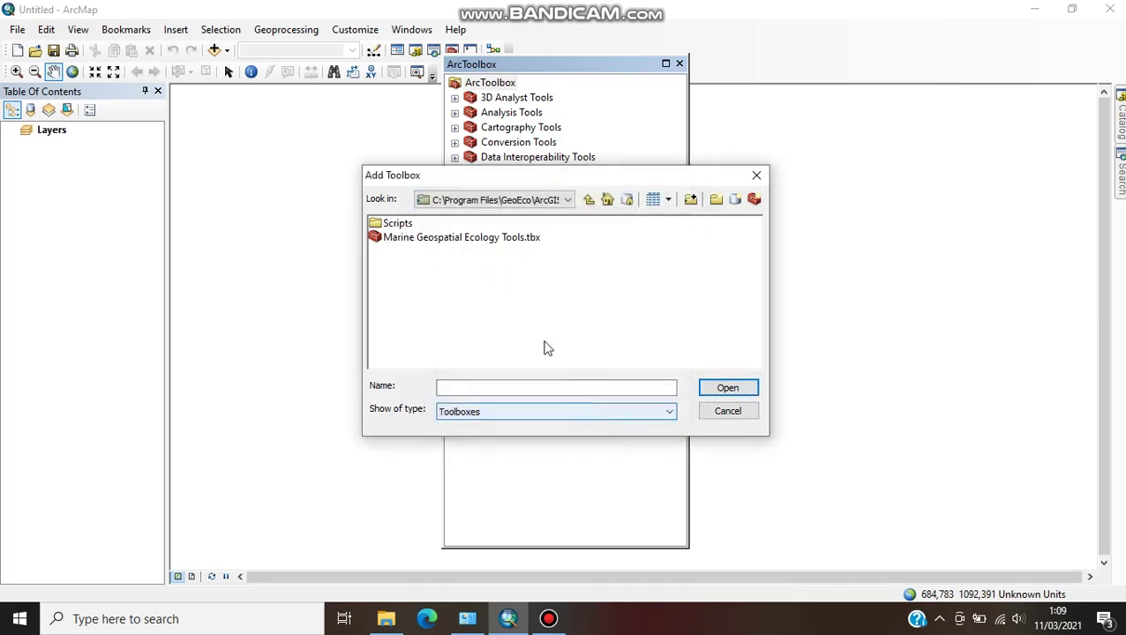
pyautogui.click(509, 245)
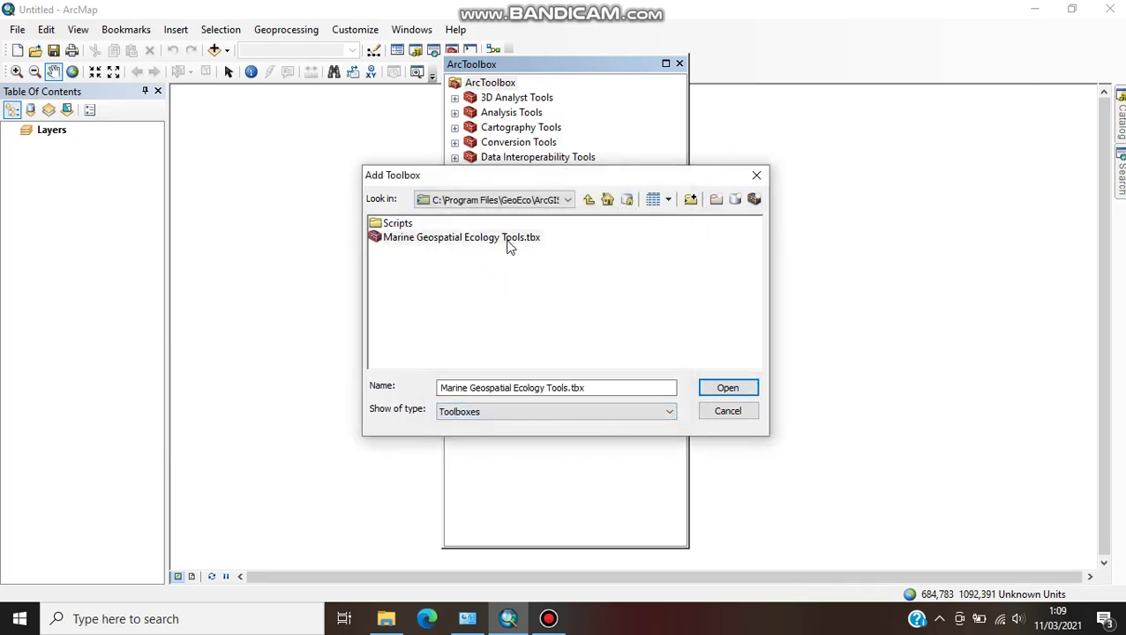
pyautogui.click(722, 388)
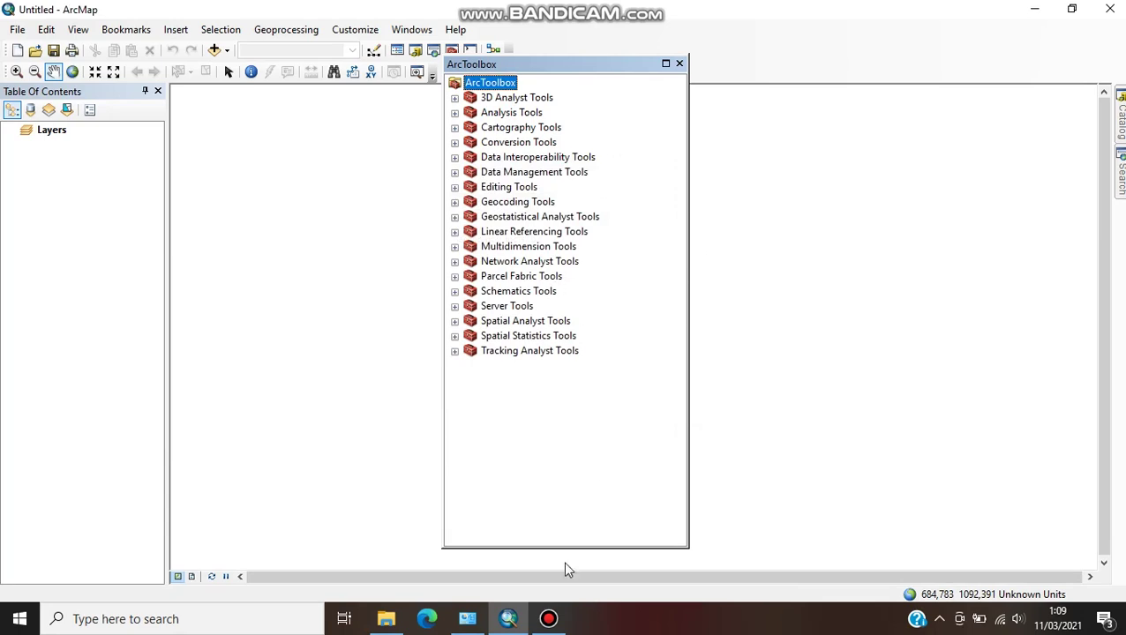
pyautogui.click(560, 625)
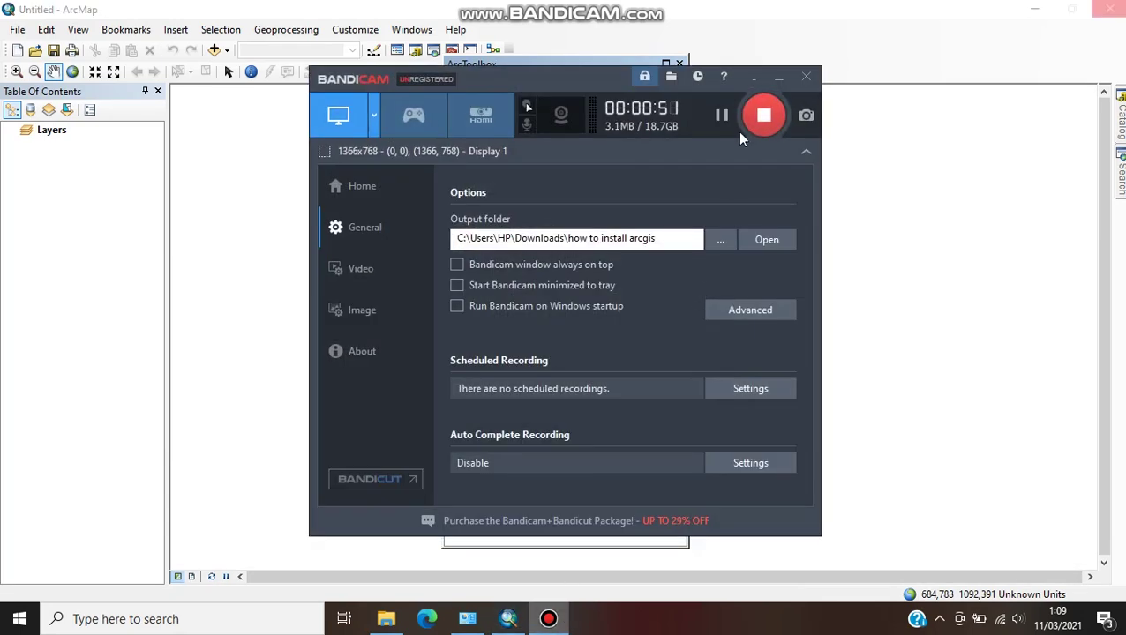
pyautogui.click(769, 78)
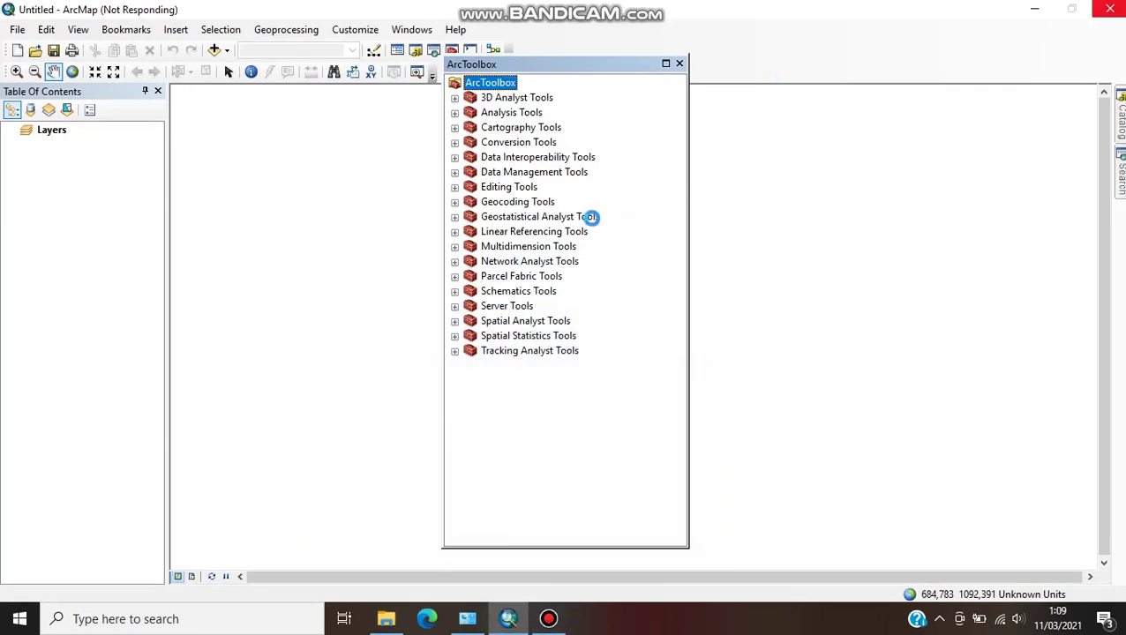